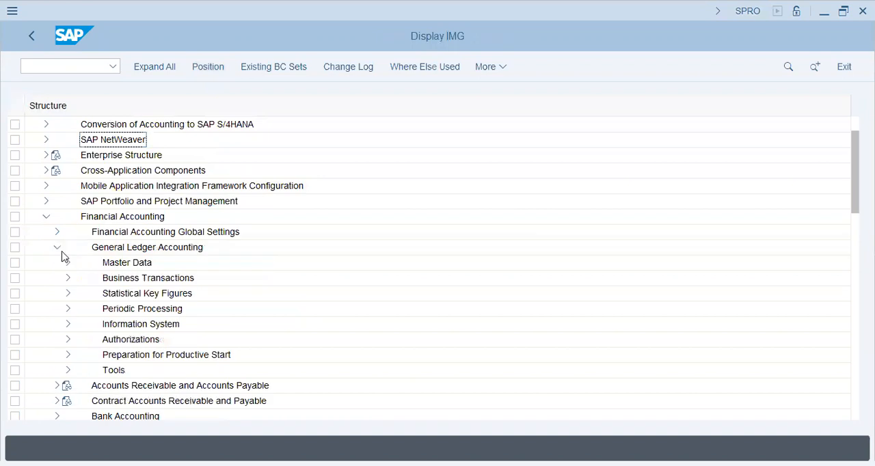
Step: Expand Business Transactions and Document Splitting under General Ledger Accounting, and select the Extended Document Splitting node
left_click(67, 278)
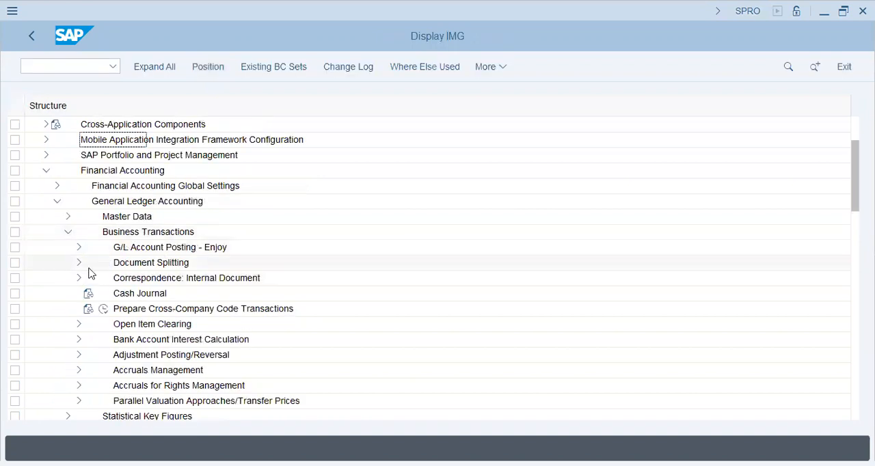
left_click(79, 264)
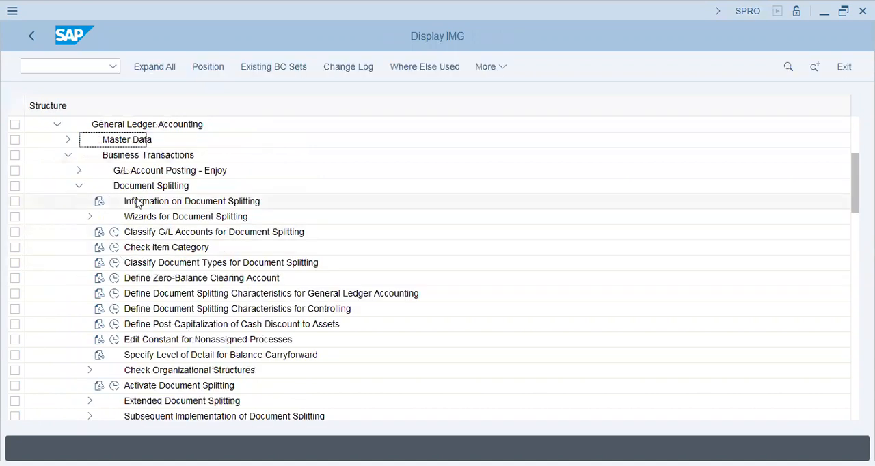
left_click(189, 216)
left_click(156, 402)
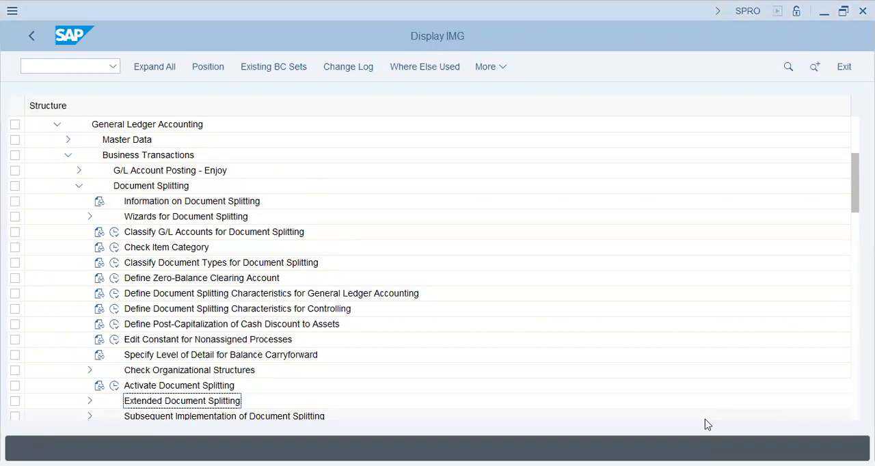
Step: Switch to the blank Notepad note and write the heading "Vendor - Stationery -" followed by blank lines
key("alt+Tab")
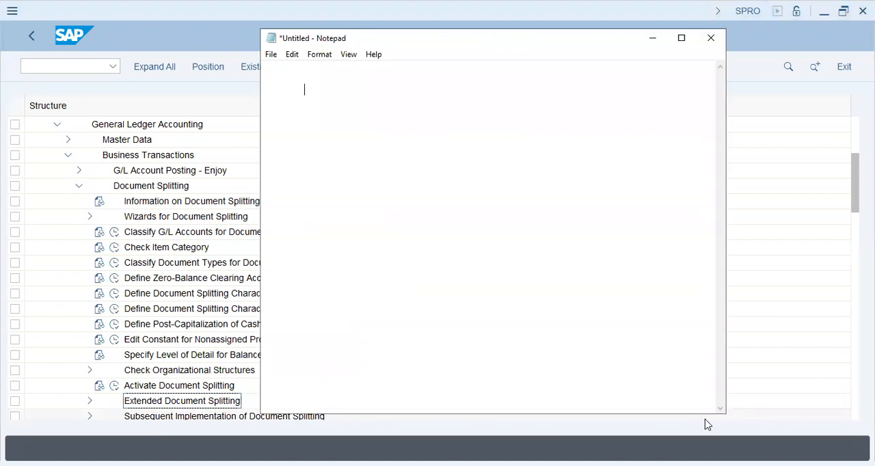
type("Vendor - Stationery -")
key("Return")
key("Return")
key("Return")
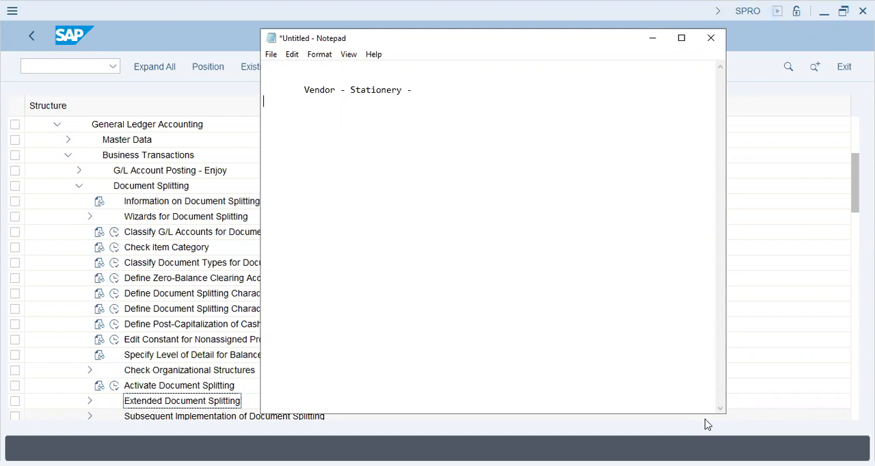
Step: Add the indented amount 10,000 below the vendor heading
key("Tab")
key("Tab")
type("10,000")
key("Return")
Step: Write the line "Profit Centers - Departmental/Geographical" below the amount
type("Profit Cent")
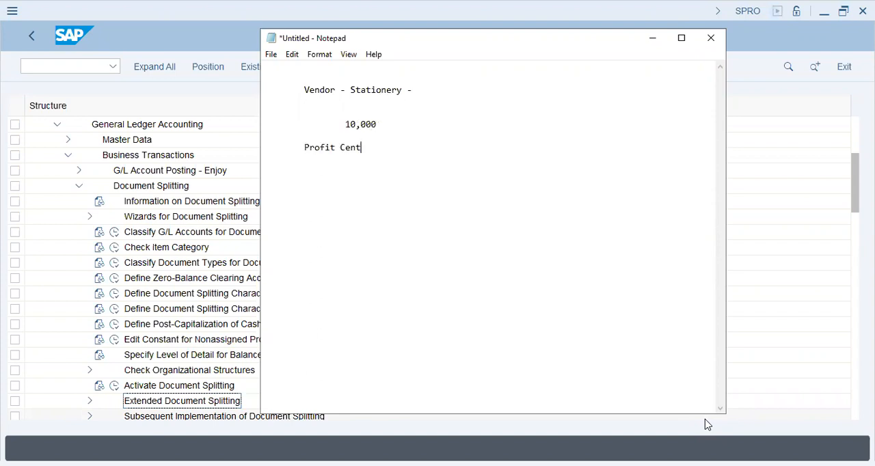
type("ers - Departmental/")
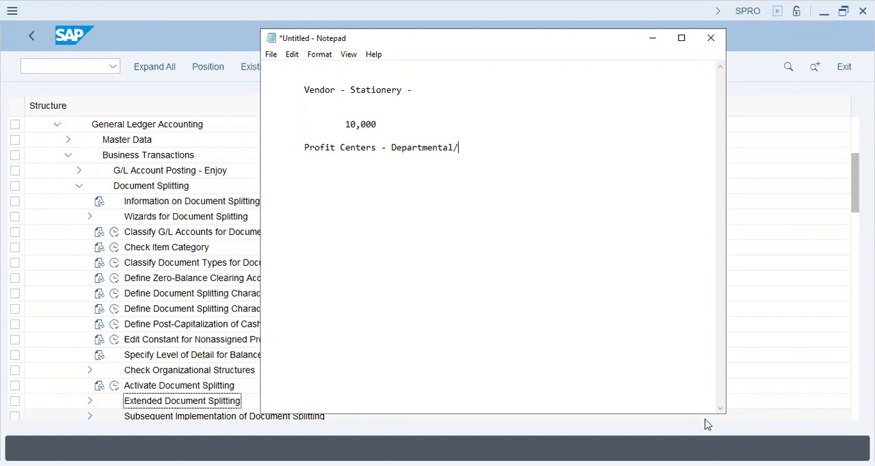
type("Geographical")
key("Return")
key("Return")
Step: List the two example profit centers as "Profit Center - Marketing" and "Profit Center - Production" on separate lines
type("Profi")
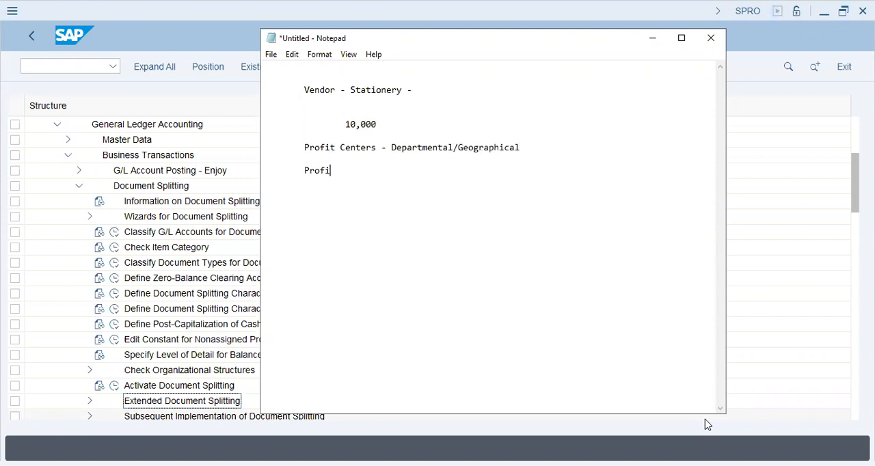
type("t Center - Marketing")
key("Return")
type("Profit Center - ")
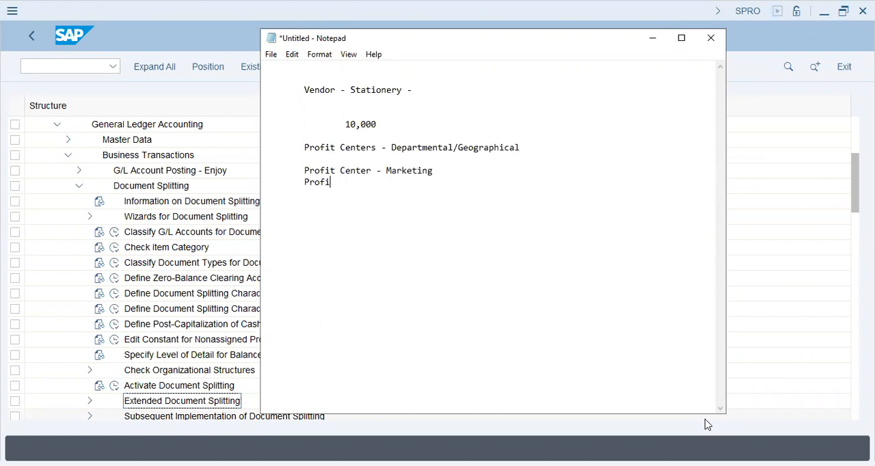
type("Production")
key("Return")
key("Tab")
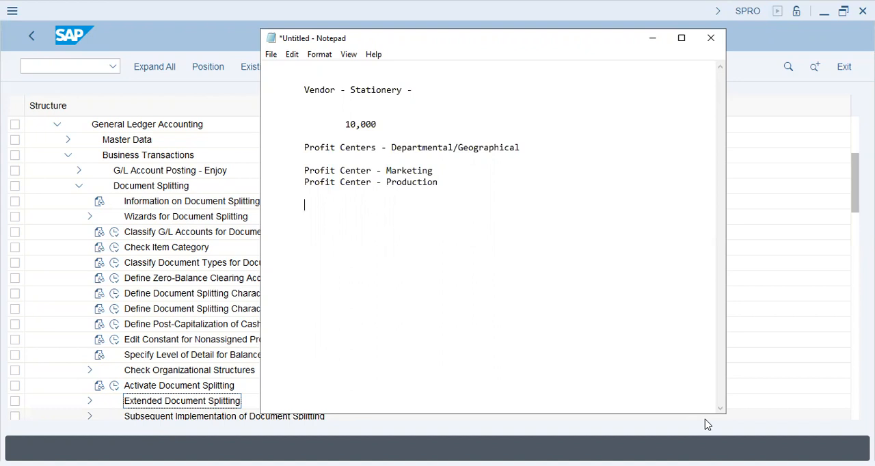
Step: Write the sample posting as "Stationery Expense - 10,000" with a matching "Vendor" line of 10,000 beneath it
type("Stationery Expense - ")
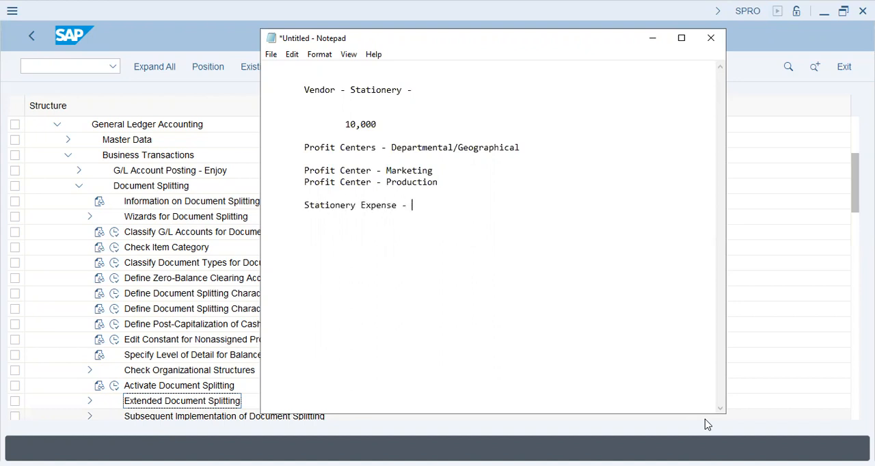
type("10,000")
key("Return")
type("ve")
key("BackSpace")
key("BackSpace")
type("Vendor -")
key("BackSpace")
type("- -  10,000")
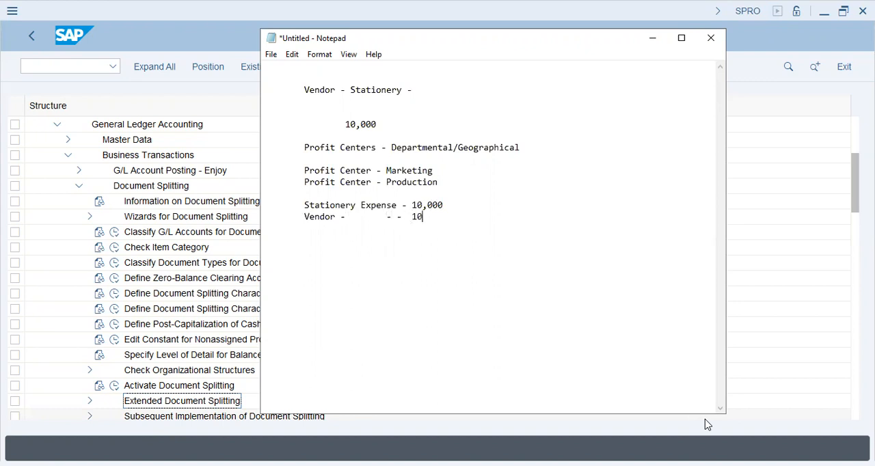
key("Return")
type("Sales Tax Expe")
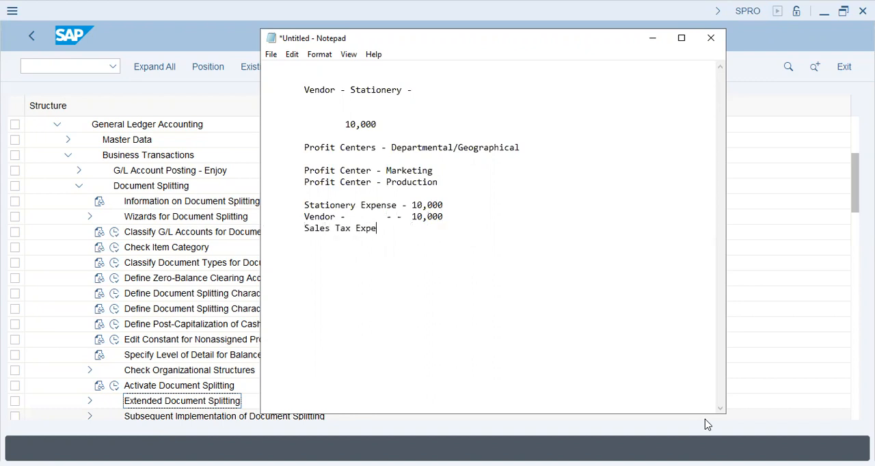
key("BackSpace")
key("shift+Home")
key("BackSpace")
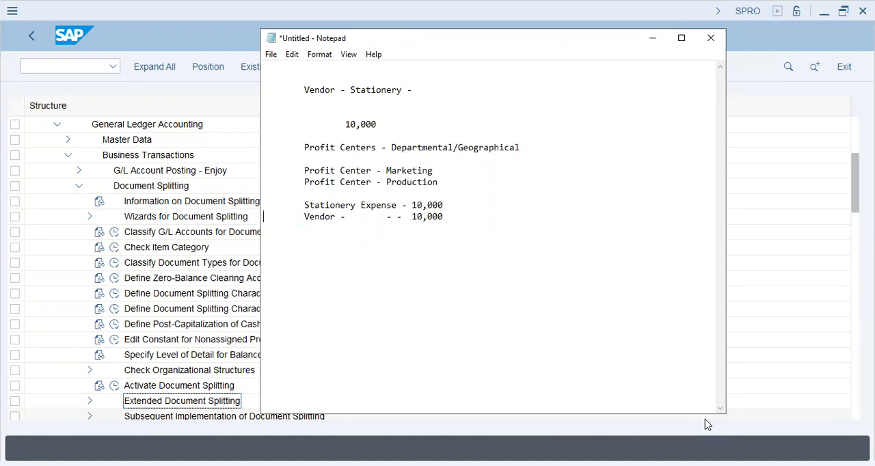
Step: Below the posting, add the allocation lines "30%", "Production 60%" and "10%"
key("Down")
key("Return")
key("Tab")
key("Return")
key("Tab")
type("30%")
key("Return")
type("Production 6")
key("BackSpace")
type("60%")
key("Return")
type("10%")
key("Return")
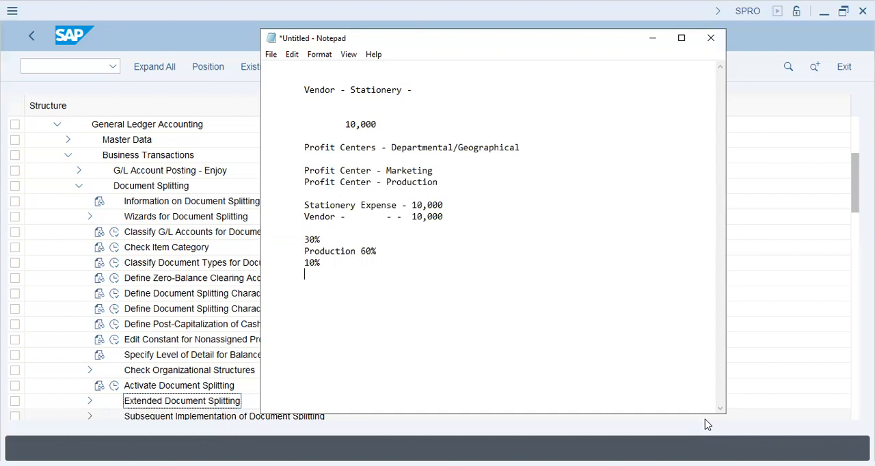
Step: Label the 30% allocation line "Mktg" and the 10% line "in-Stock"
key("Up")
key("Up")
key("Up")
type("Mktg")
key("Down")
key("Down")
key("Home")
type("Stor")
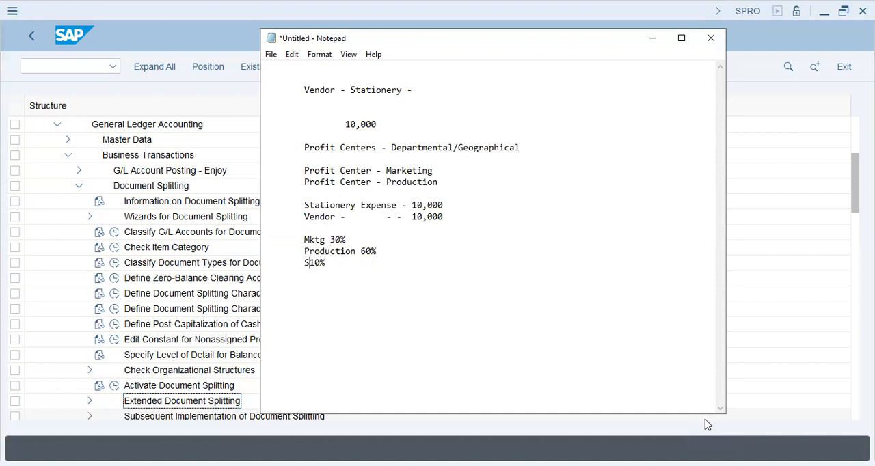
key("BackSpace")
key("BackSpace")
key("BackSpace")
key("BackSpace")
type("in-Stock")
Step: Highlight the stationery expense and vendor posting lines together with the Production profit center line for review
key("Down")
key("Down")
key("Up")
key("Up")
key("Up")
key("Up")
key("shift+Up")
key("shift+Up")
key("shift+Up")
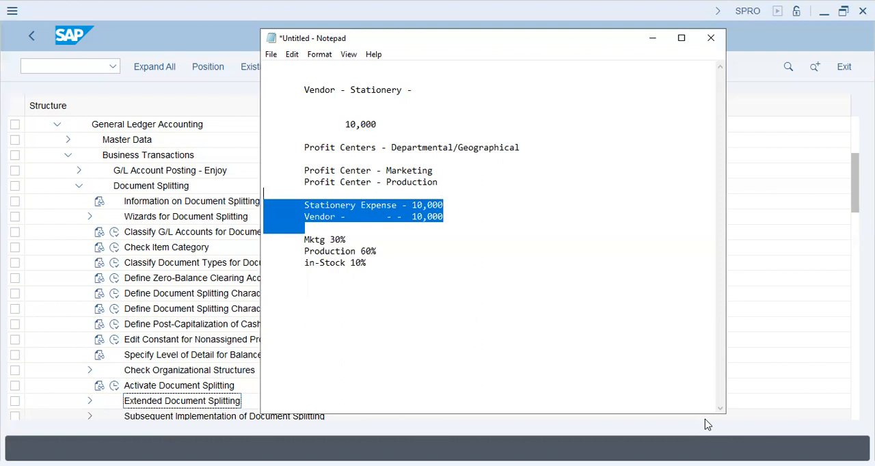
key("shift+Up")
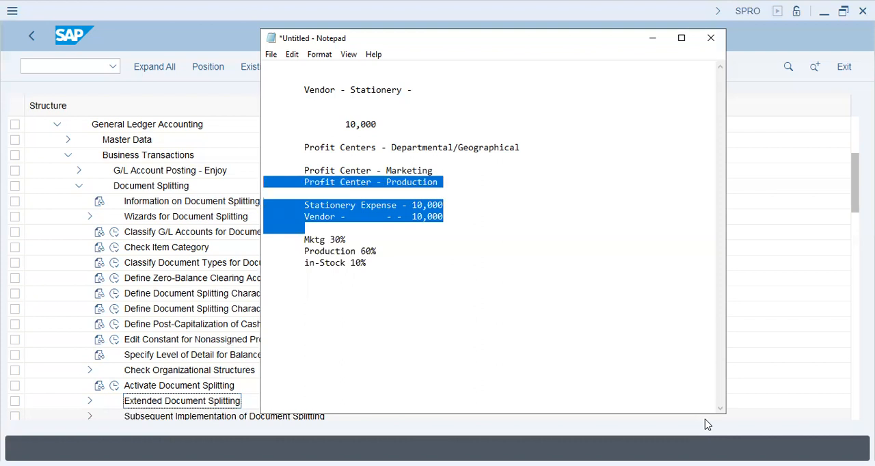
Step: Below the allocation lines, write the heading "Document Splitting -" and list "Profit Center" and "Business Area" under it
key("Down")
key("Down")
key("Down")
key("Down")
key("Down")
key("Tab")
type("Docu")
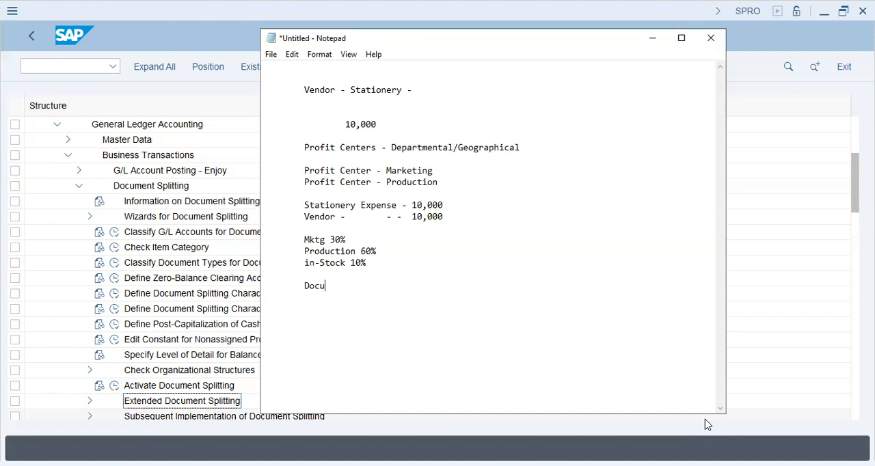
type("ment Splitting ")
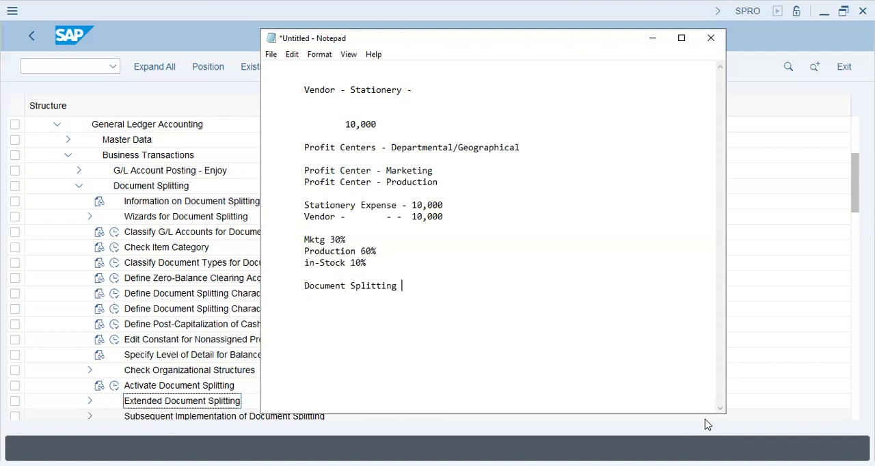
type("- Profit Center")
key("Return")
type("Business Area")
key("Return")
type("Tradi")
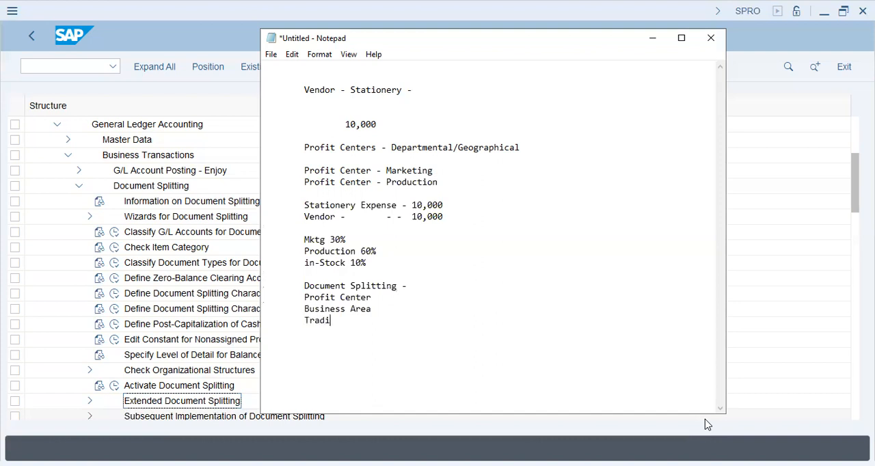
type("ng Partner")
key("shift+Home")
key("BackSpace")
Step: Add "Segment" to the document splitting list and highlight the Profit Center and Business Area entries
type("Segment")
key("Return")
key("Up")
key("Up")
key("Up")
key("Up")
key("shift+Down")
key("shift+Down")
key("shift+Down")
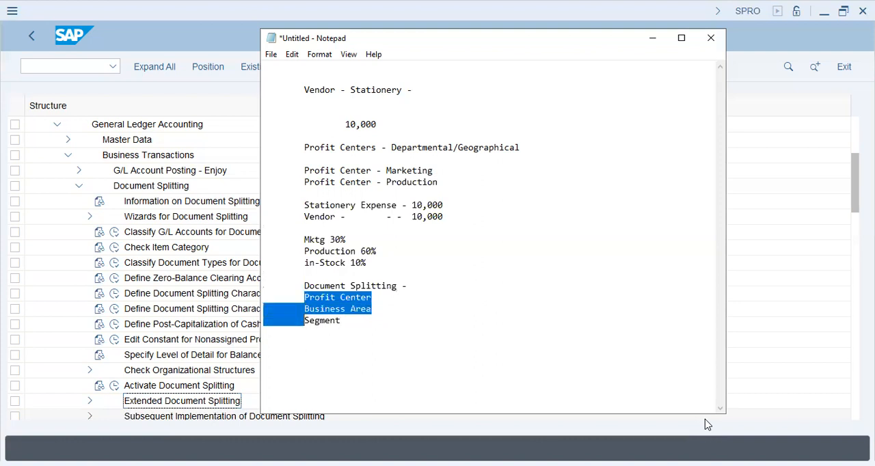
key("Left")
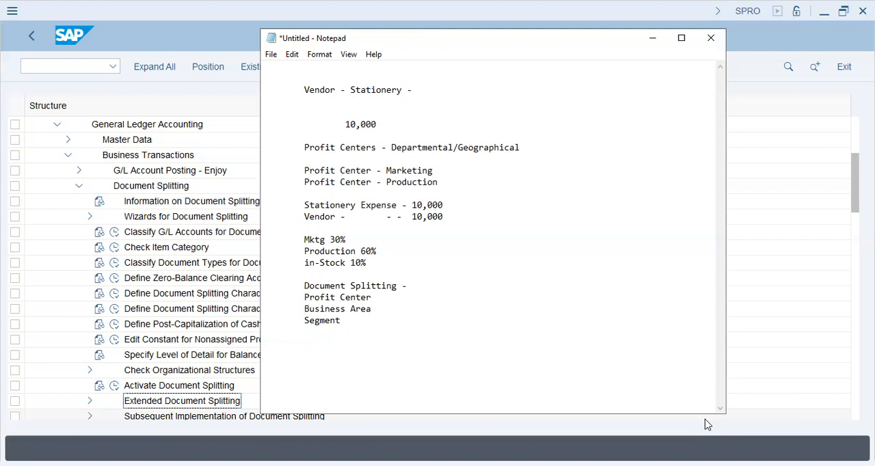
Step: Below the list, write the split posting lines "Stationery Expense 3000" and "Vendor 3000" with aligned amounts
key("Down")
key("Down")
type("Stationery Expense")
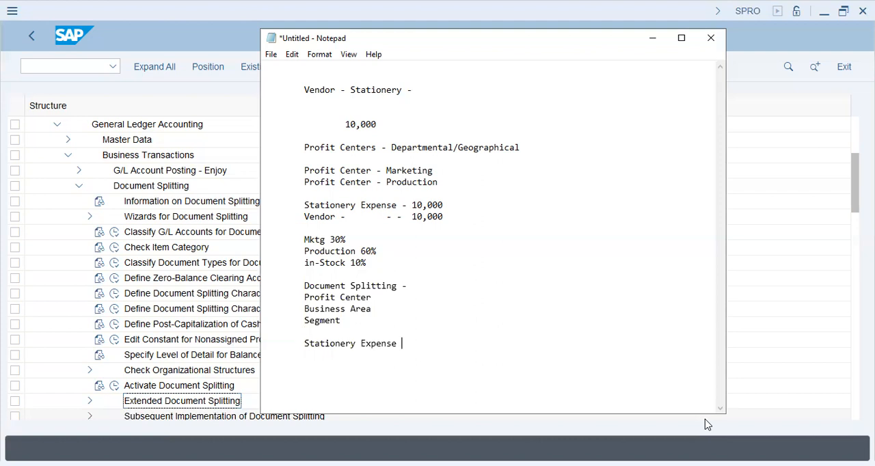
type("3000")
key("Return")
type("Vendor             3000")
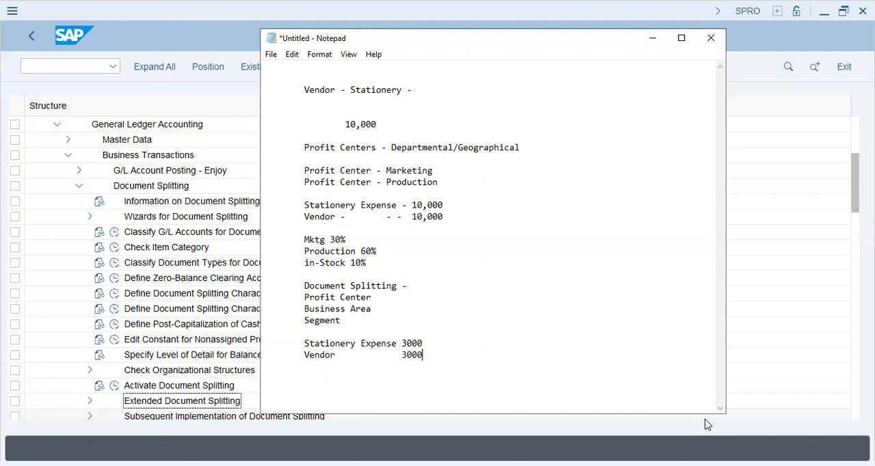
Step: Add the line "Sales Tax Exp ----- 100" beneath the 3000 vendor line
key("Return")
key("Tab")
key("Tab")
key("BackSpace")
type("Sales Tax Exp ----- 100")
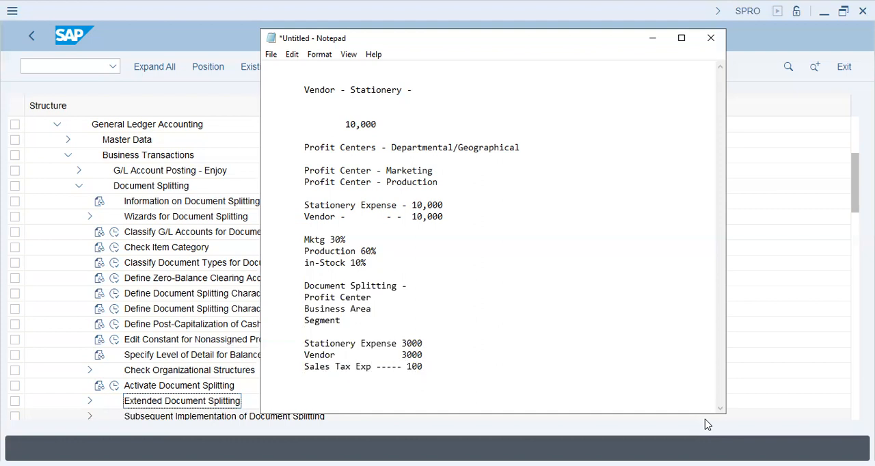
Step: Change the Sales Tax Exp amount to 33.00 and write "Marketing" on the line beneath it
key("BackSpace")
key("BackSpace")
key("BackSpace")
type("33.00")
key("Return")
key("Tab")
type("Marketing")
key("Return")
key("Tab")
key("Return")
key("Tab")
Step: Append "----- Profit Center (mktg)" to the Stationery Expense 3000 line
key("Up")
key("Up")
key("Up")
Step: Duplicate the stationery expense, vendor and sales tax lines below "Marketing" and remove the extra indent from the copy
key("Up")
key("Up")
key("End")
type("----- Profit Center (mktg)")
key("Down")
key("Down")
key("Down")
key("Down")
key("Return")
key("Up")
key("Up")
key("Up")
key("Up")
key("Up")
key("shift+Down")
key("shift+Down")
key("shift+Down")
key("ctrl+c")
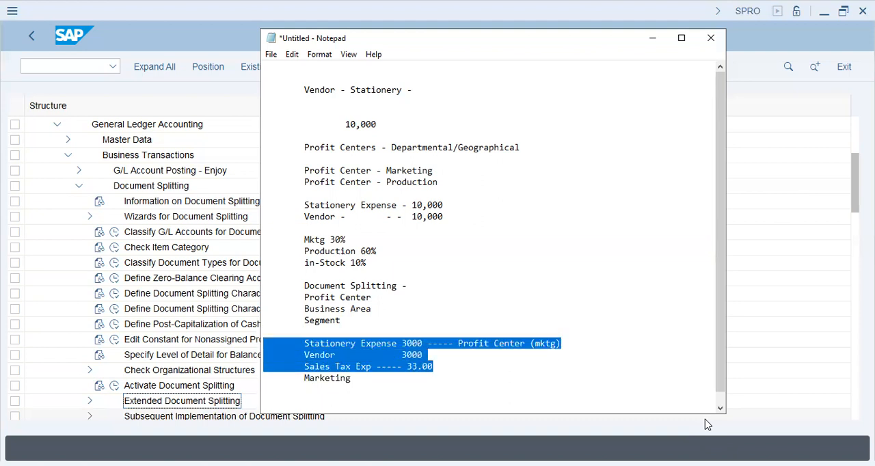
key("Down")
key("Down")
key("Down")
key("Up")
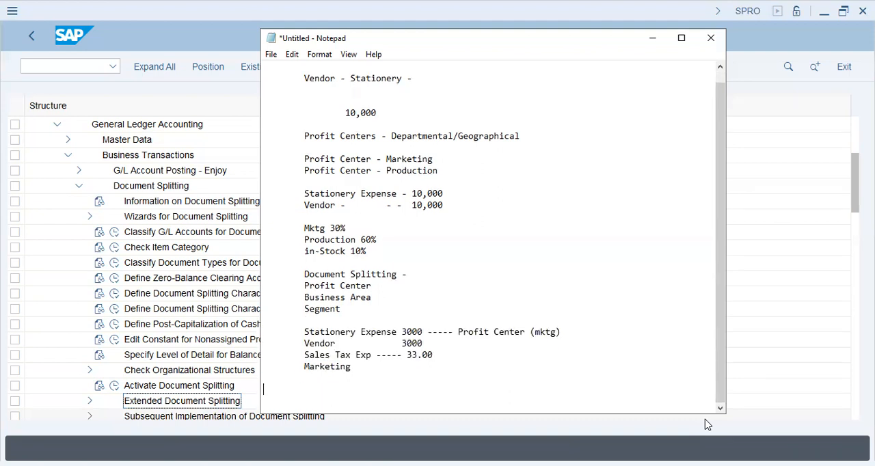
key("ctrl+v")
key("Up")
key("Up")
key("Up")
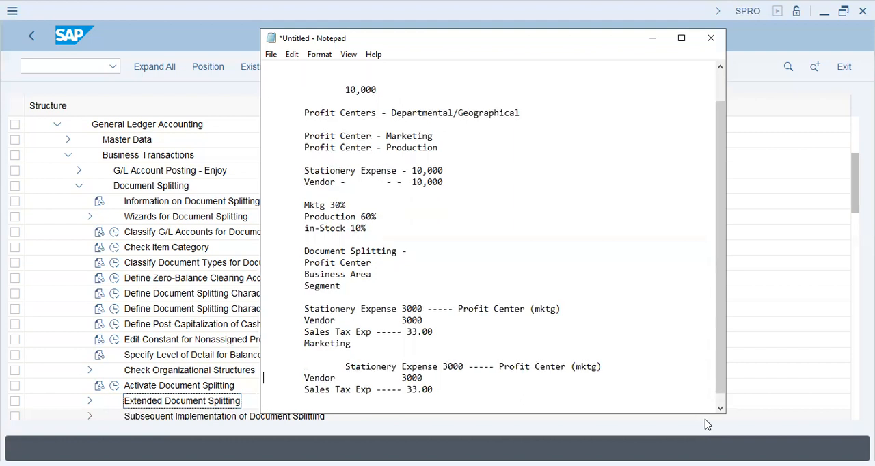
key("Delete")
Step: Set the stationery expense and vendor amounts in the copied block to 6000
key("ctrl+Right")
key("ctrl+Right")
key("shift+Right")
key("shift+Right")
key("shift+Right")
key("shift+Right")
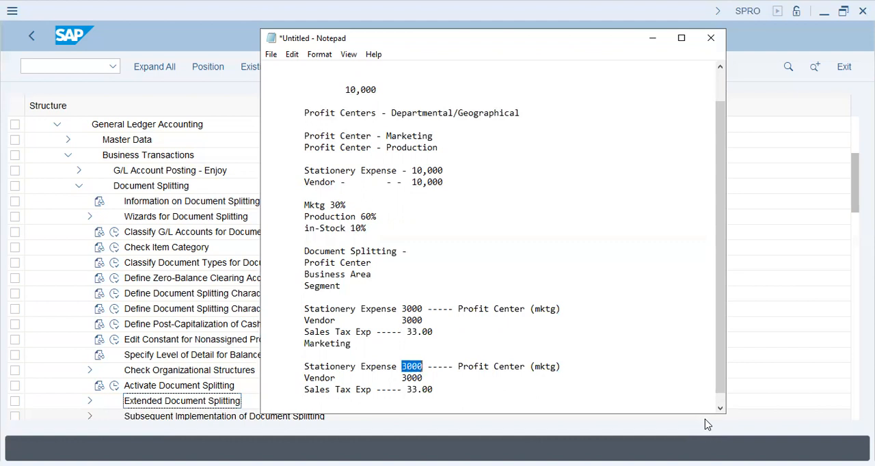
type("6000")
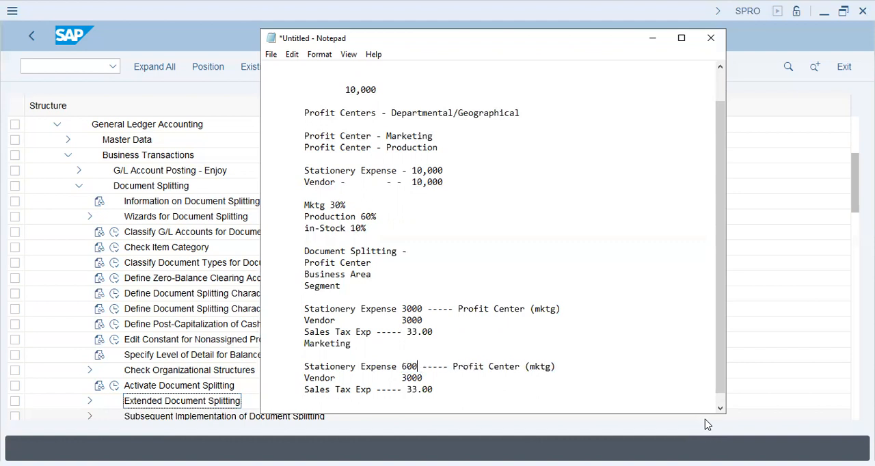
key("Down")
key("shift+Left")
key("shift+Left")
key("shift+Left")
key("shift+Left")
type("6000")
Step: Set the sales tax amount in the copied block to 66.00
key("Down")
key("Left")
key("Left")
key("Left")
key("shift+Right")
key("shift+Right")
type("66")
Step: Change the profit center of the copied stationery expense line to "(prd)"
key("Up")
key("Up")
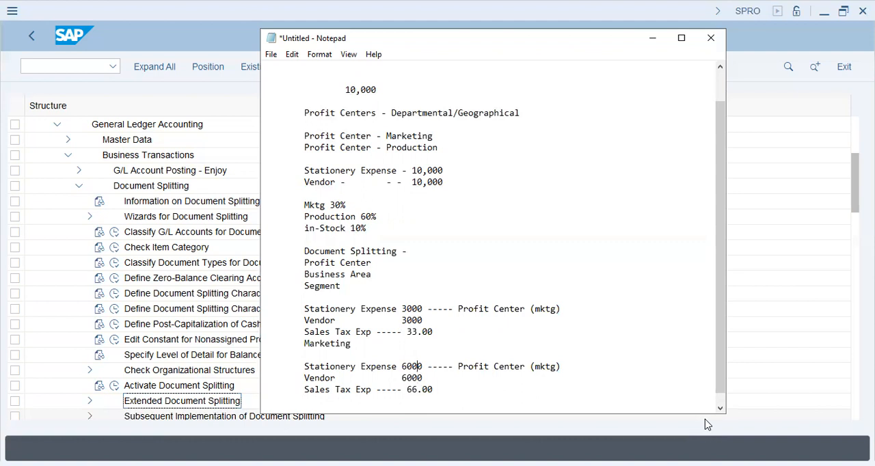
key("Down")
key("BackSpace")
key("BackSpace")
key("BackSpace")
key("BackSpace")
key("BackSpace")
type("prd)")
Step: Below the production block, add the lines "Stationery Stock" and "GR/IR Stock stationery"
key("ctrl+End")
key("Return")
key("Tab")
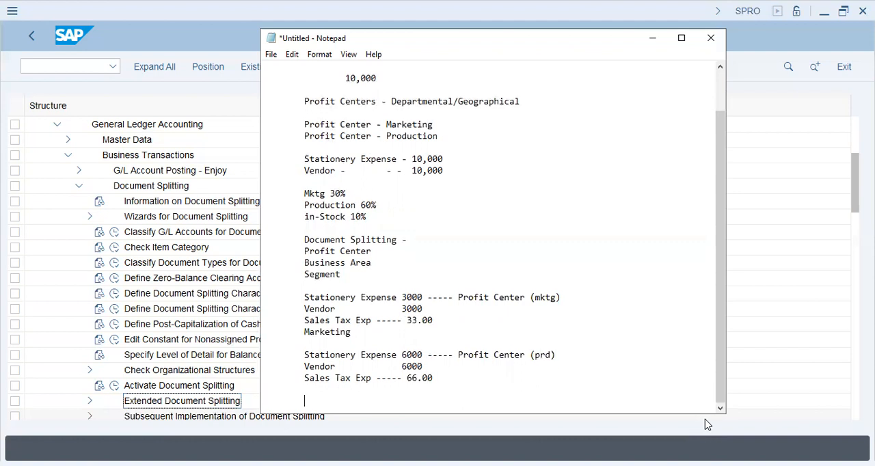
type("Stationery Stock")
key("Return")
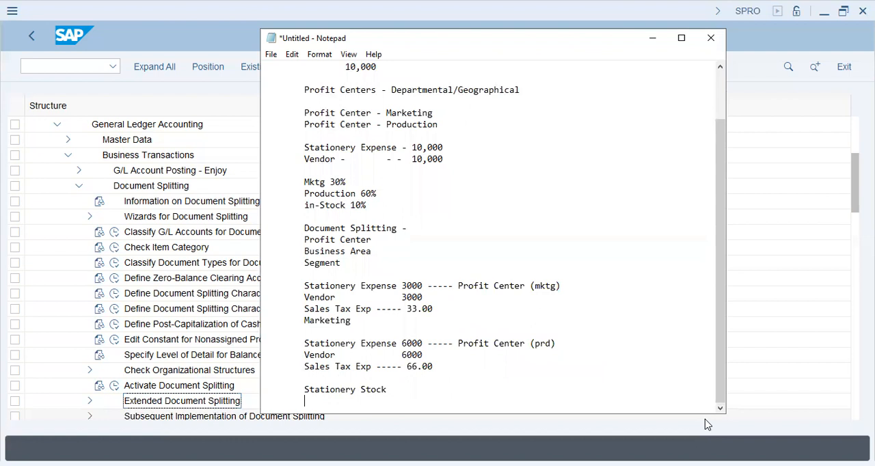
type("GR/IR Stock")
key("Return")
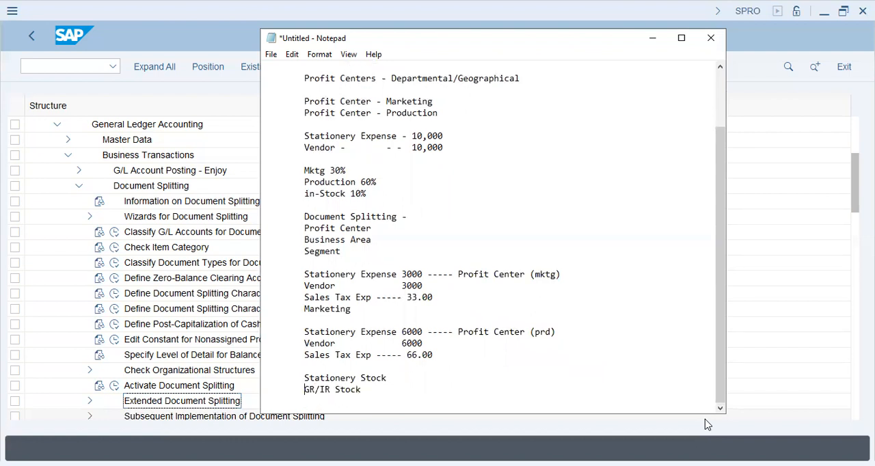
key("End")
type("stationery")
key("Return")
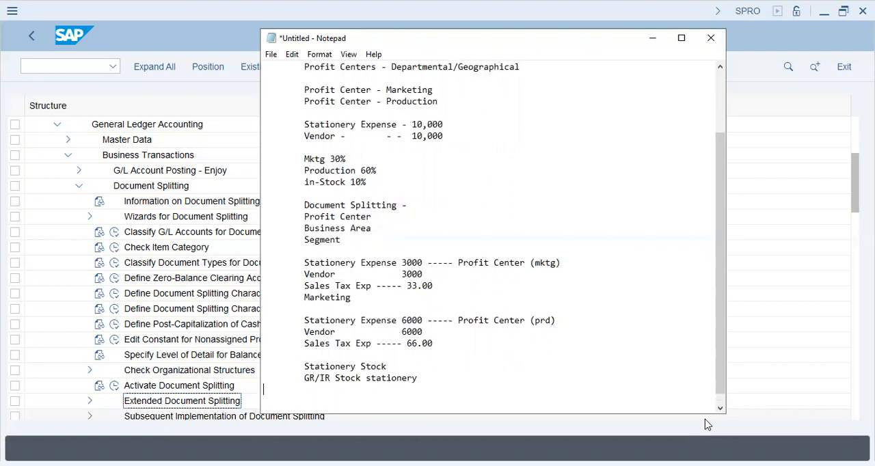
Step: Delete the text "in-Stock 10%" from the allocation list
key("Up")
key("Up")
key("Up")
key("Up")
key("Up")
key("Up")
key("Up")
key("Up")
key("Up")
key("Up")
key("Up")
key("Up")
key("Up")
key("Up")
key("Up")
key("Up")
key("Up")
key("Up")
key("Up")
key("Up")
key("Down")
key("Down")
key("End")
key("shift+Left")
key("shift+Left")
key("shift+Left")
key("BackSpace")
key("BackSpace")
key("BackSpace")
key("BackSpace")
key("BackSpace")
key("BackSpace")
key("BackSpace")
key("BackSpace")
key("BackSpace")
key("BackSpace")
key("Down")
Step: Set the stationery expense and vendor amounts of the production block to 7000
key("Up")
key("Right")
key("Right")
key("Right")
key("Right")
key("Right")
key("Right")
key("Right")
key("Right")
key("Right")
key("Right")
key("Right")
key("Right")
key("Right")
key("Right")
key("Right")
key("shift+Right")
type("7")
key("Down")
key("shift+Left")
type("7")
Step: Set the production block's Sales Tax Exp amount to 77.00
key("Down")
key("Home")
key("Right")
key("Right")
key("Right")
key("Right")
key("Right")
key("Right")
key("Right")
key("Right")
key("Right")
key("Right")
key("Right")
key("Right")
key("shift+Right")
key("shift+Right")
type("77")
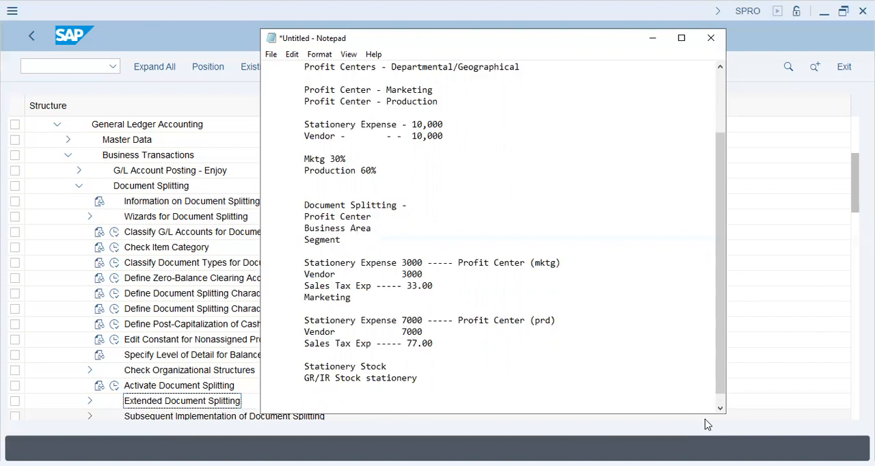
Step: Set the sales tax amounts to 33.15 in the marketing block and 77.22 in the production block
key("BackSpace")
key("BackSpace")
type("15")
key("Down")
key("Down")
key("Down")
key("Down")
key("End")
key("shift+Left")
key("shift+Left")
type("22")
Step: Highlight the cents of the production sales tax and the "Profit Center (prd)" text
key("shift+Left")
key("shift+Left")
key("shift+Left")
key("Up")
key("Up")
left_click(812, 216)
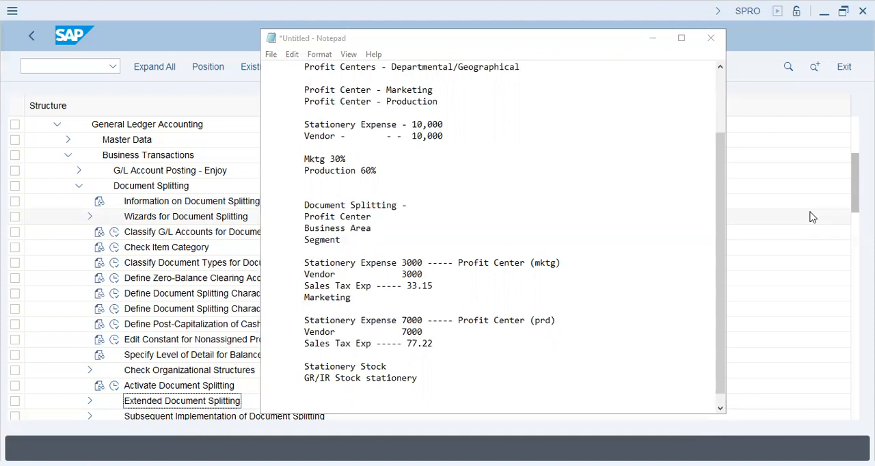
left_click_drag(434, 344, 418, 343)
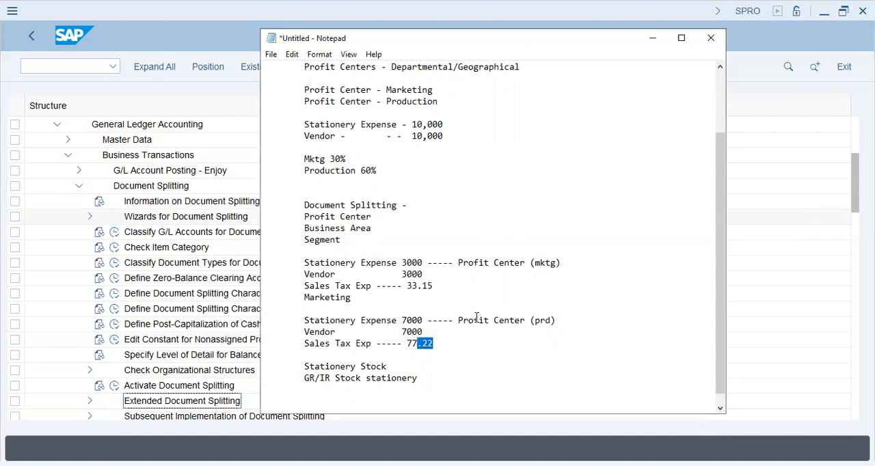
left_click_drag(458, 320, 561, 319)
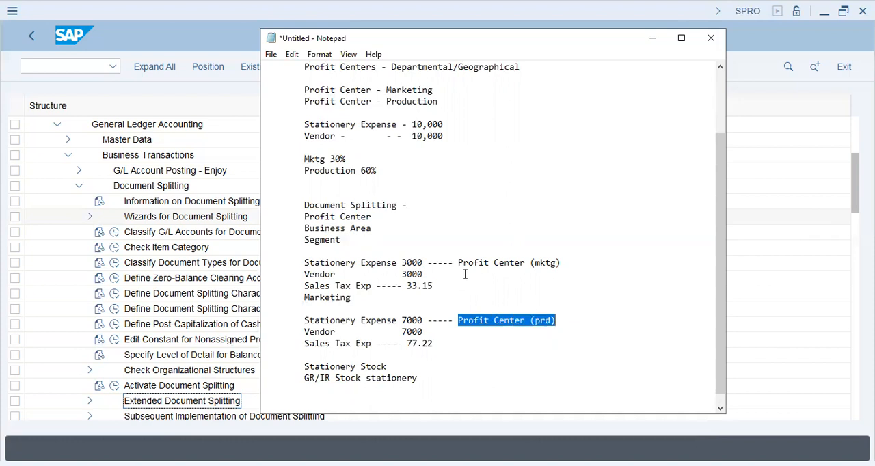
left_click(431, 371)
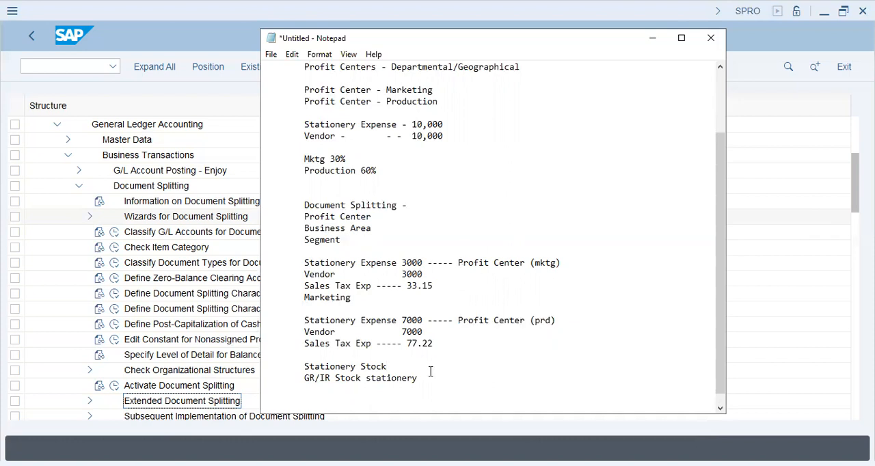
Step: At the end of the notes, write the heading "Zero-Balance Accounts (Clearing Account/Aux Accts)"
key("ctrl+End")
key("Return")
key("Return")
key("Return")
type("Ze")
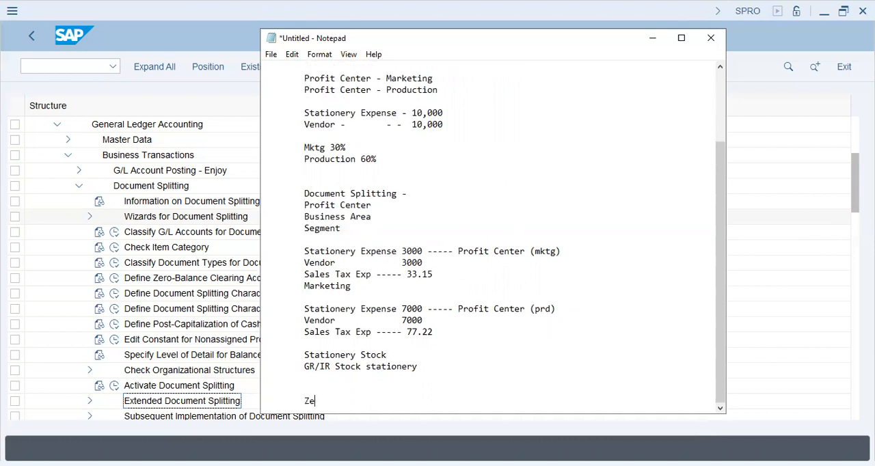
type("-ro-Balance Accounts (C")
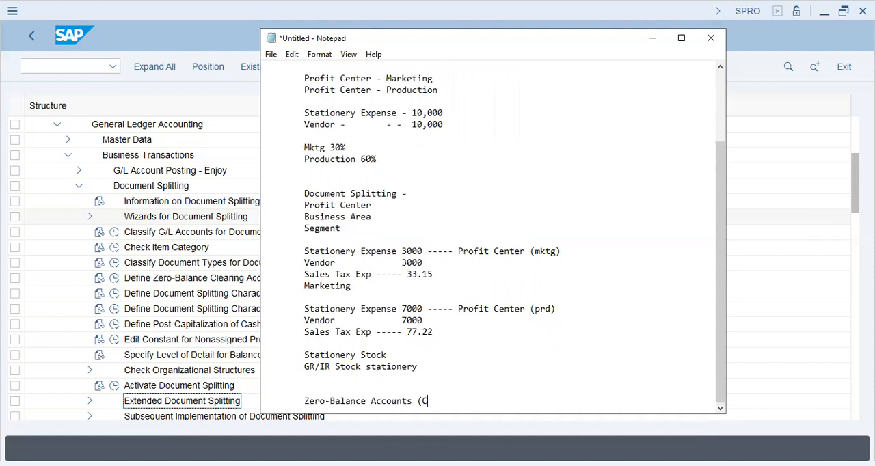
type("learing Account/A")
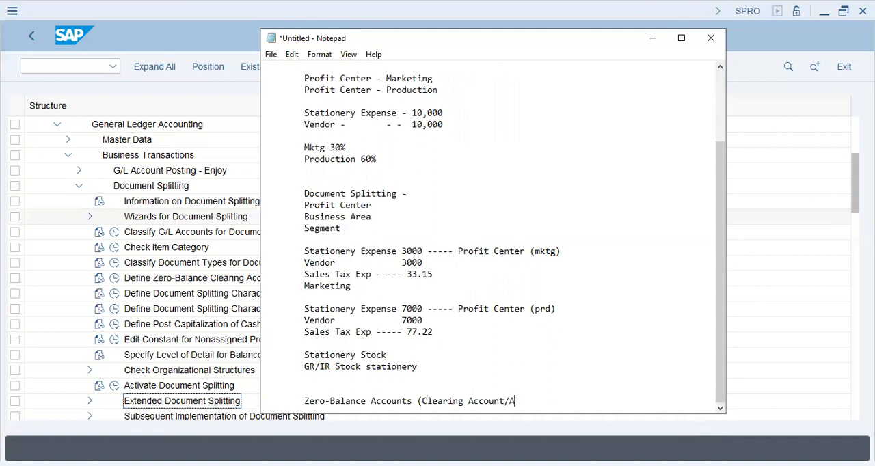
type("ux Accts)")
Step: Point out the cents of the Sales Tax Exp amounts in the two posting blocks
key("Down")
key("Left")
key("shift+Left")
key("shift+Left")
key("shift+Left")
key("Up")
key("Up")
key("Up")
key("Up")
key("Up")
key("Down")
key("Down")
key("Down")
key("Down")
key("Down")
key("Down")
key("Down")
key("Down")
key("Down")
key("Down")
Step: List the amounts .15 and .22 on separate lines under the zero-balance accounts heading
key("End")
key("Return")
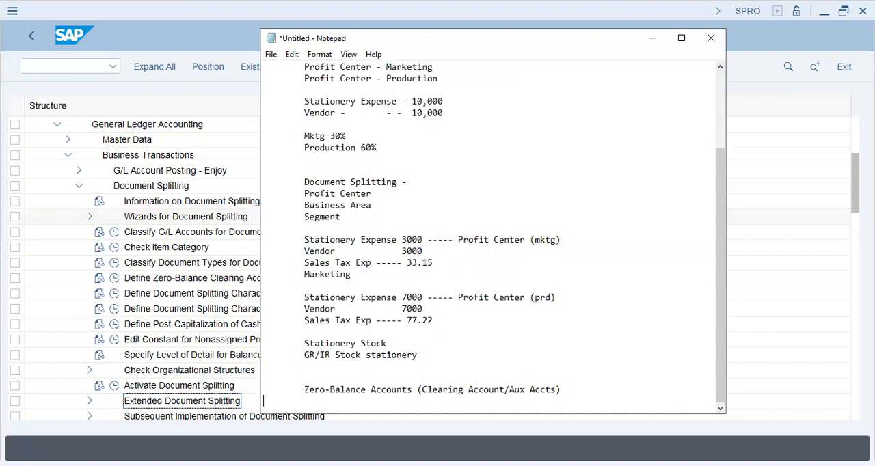
key("Tab")
type(".15")
key("Return")
key("Tab")
type(".1")
key("BackSpace")
type("22")
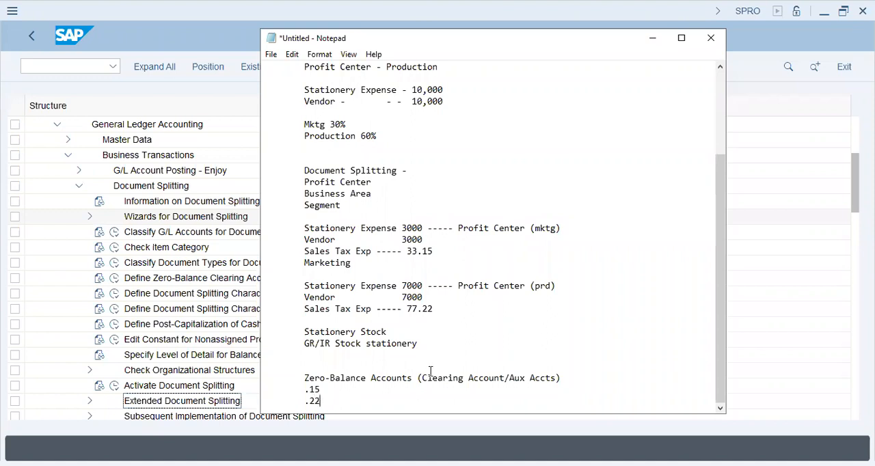
Step: Label the .15 line with MKTG and the .22 line with PRD under the zero-balance accounts heading
key("Return")
key("Tab")
key("Up")
key("Up")
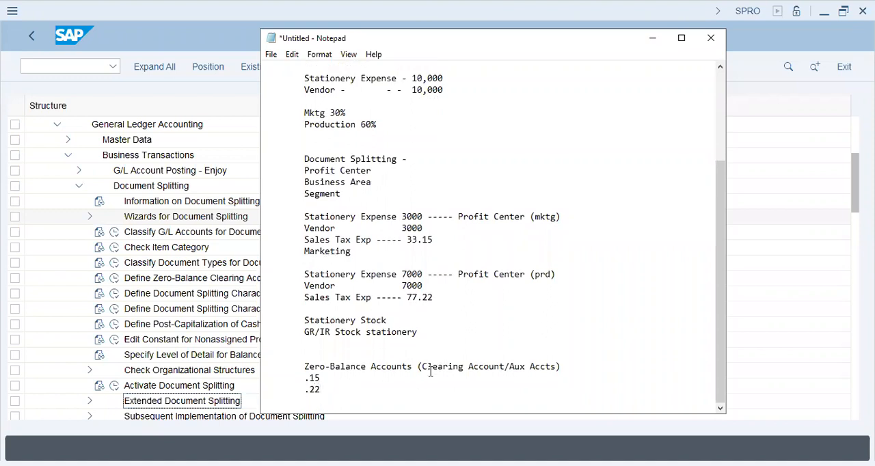
type("MKTG")
key("Down")
key("Left")
key("Left")
type("PRD")
key("Down")
key("Return")
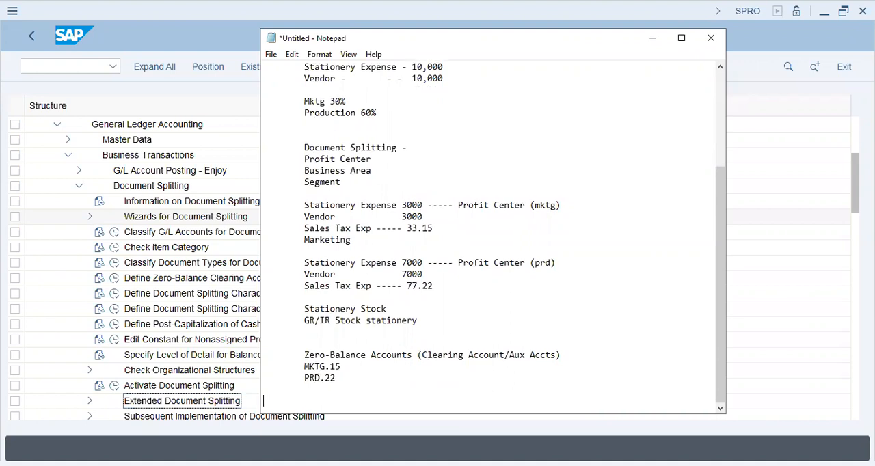
key("Up")
key("Up")
key("Right")
key("Right")
key("Right")
key("Right")
key("Right")
key("Down")
key("Down")
key("Up")
key("Down")
type(".35")
key("shift+Home")
key("BackSpace")
Step: Append ", .35, 1.00 ---- PR.CTR" to the MKTG.15 line under the zero-balance accounts heading
key("Up")
key("Up")
key("End")
type(", .35")
key("shift+Left")
key("shift+Left")
key("shift+Left")
key("shift+Left")
key("shift+Left")
key("shift+Left")
key("shift+Left")
key("shift+Left")
key("Right")
type(", 1.00 ---- PR.CTR")
key("Down")
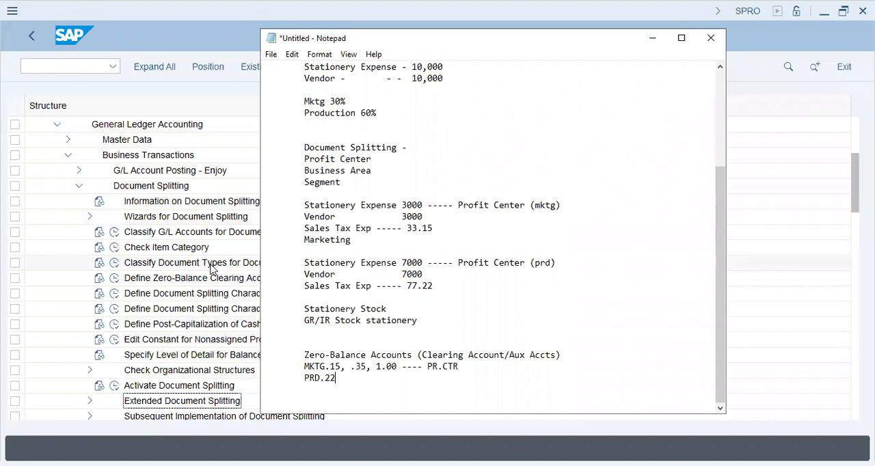
Step: Switch to SAP and open Classify G/L Accounts for Document Splitting for chart of accounts C31A
left_click(192, 253)
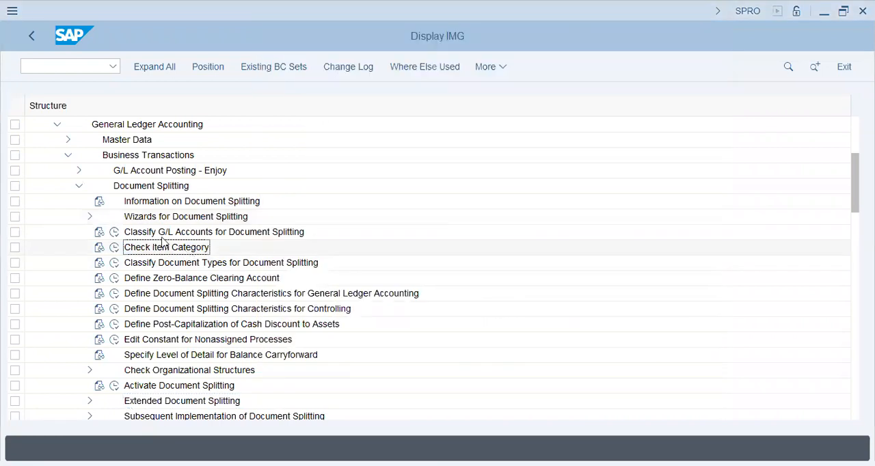
left_click(116, 233)
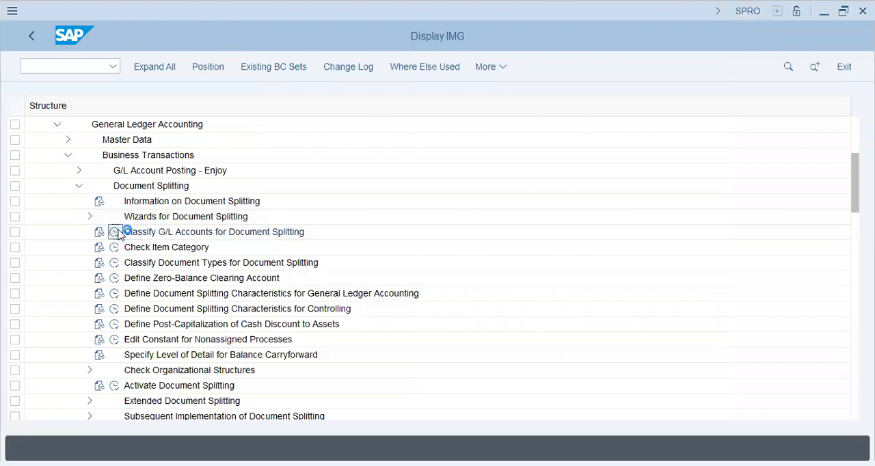
type("c31")
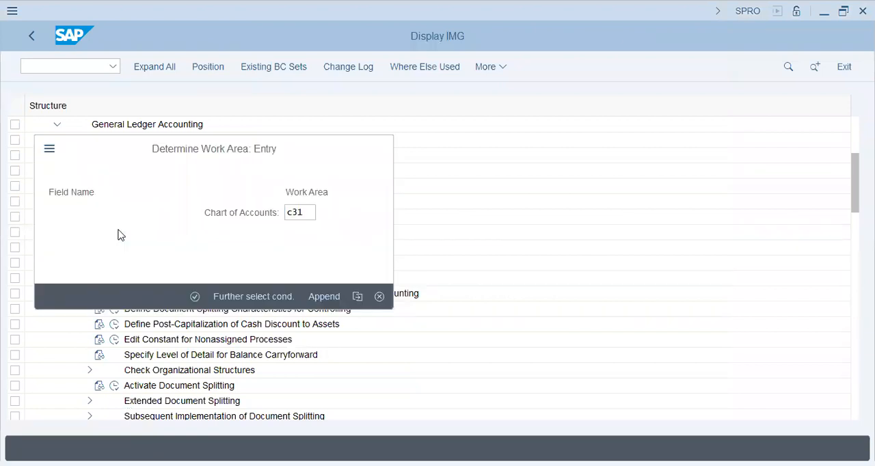
key("Return")
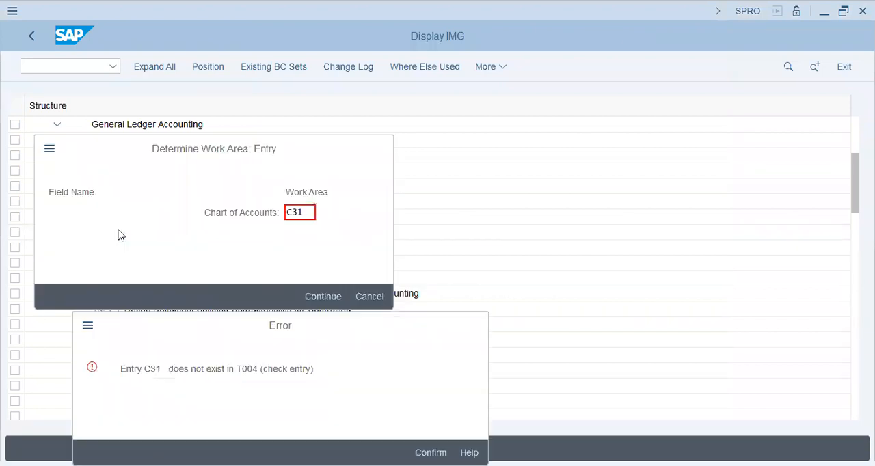
key("Return")
key("End")
type("a")
key("Return")
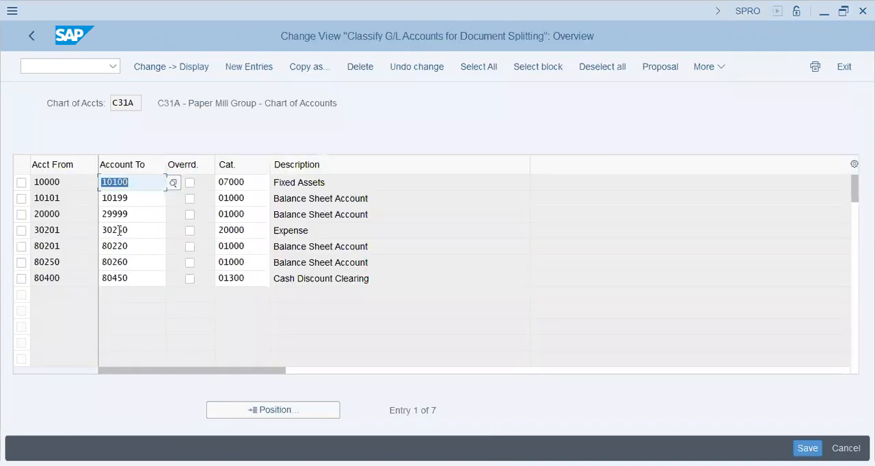
left_click(248, 276)
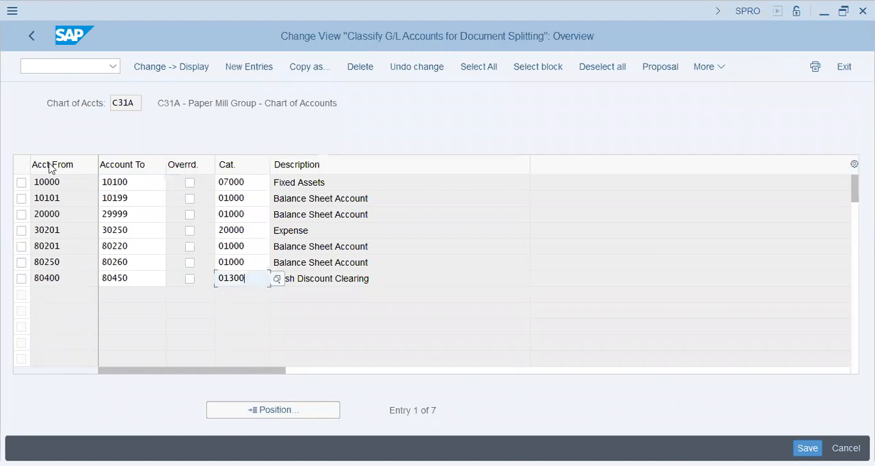
Step: Open a separate SAP session with transaction SPRO and display the customizing implementation guide in it
left_click(67, 65)
type("/o")
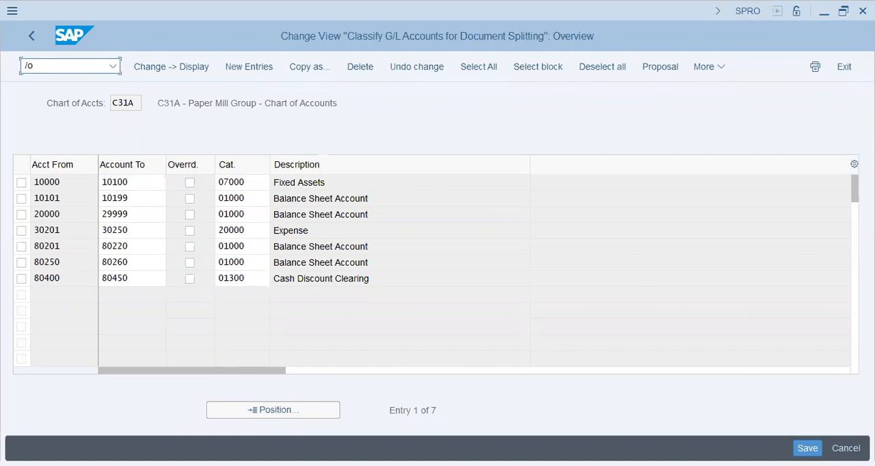
type("spro")
key("Return")
left_click(144, 92)
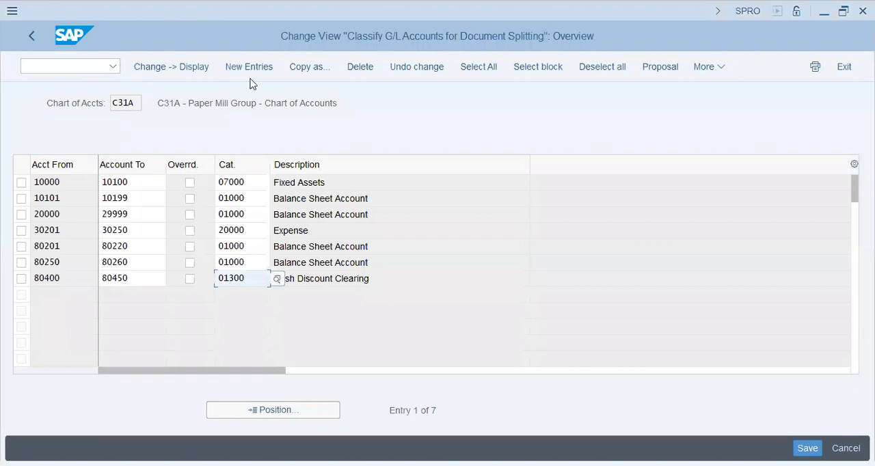
key("F3")
left_click(174, 67)
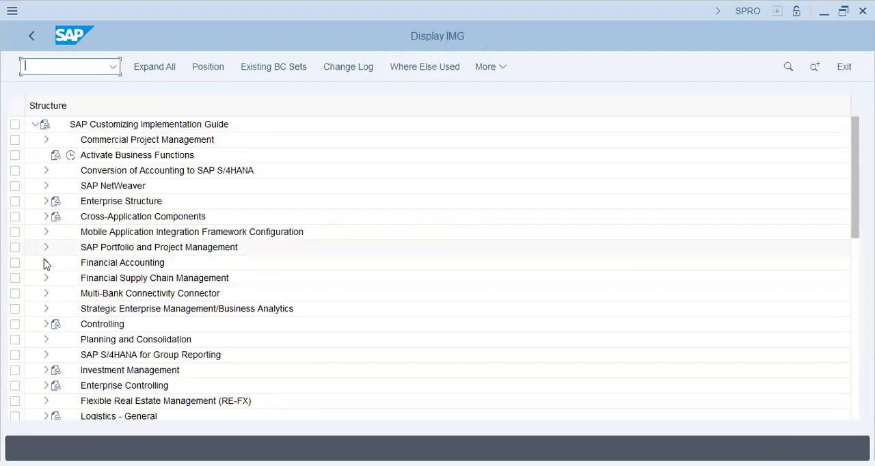
Step: Open Define Account Group from the G/L Accounts preparations in the General Ledger Accounting master data of Financial Accounting
left_click(46, 263)
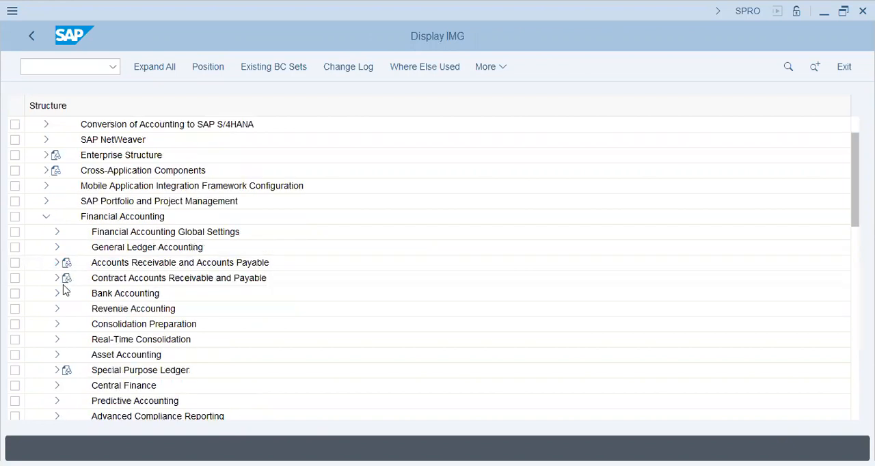
left_click(110, 296)
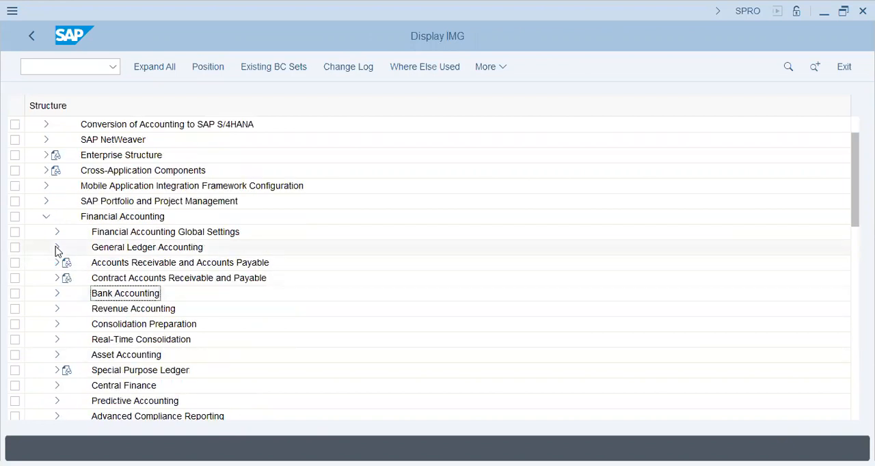
left_click(57, 247)
left_click(68, 263)
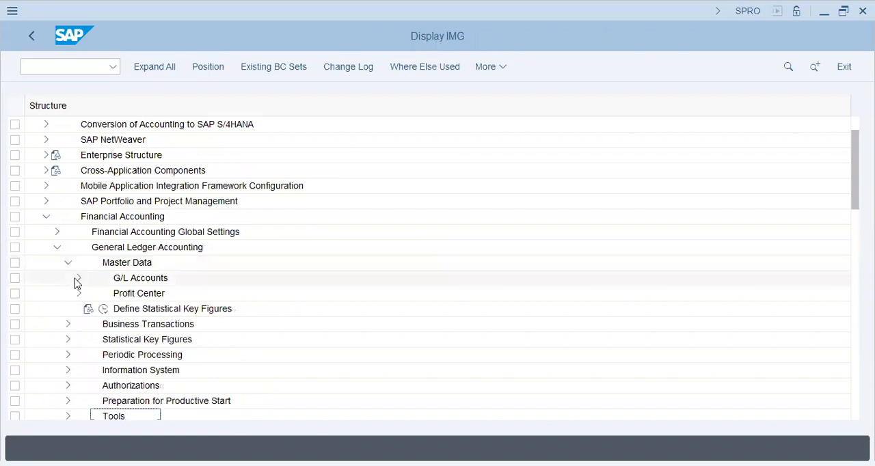
left_click(78, 278)
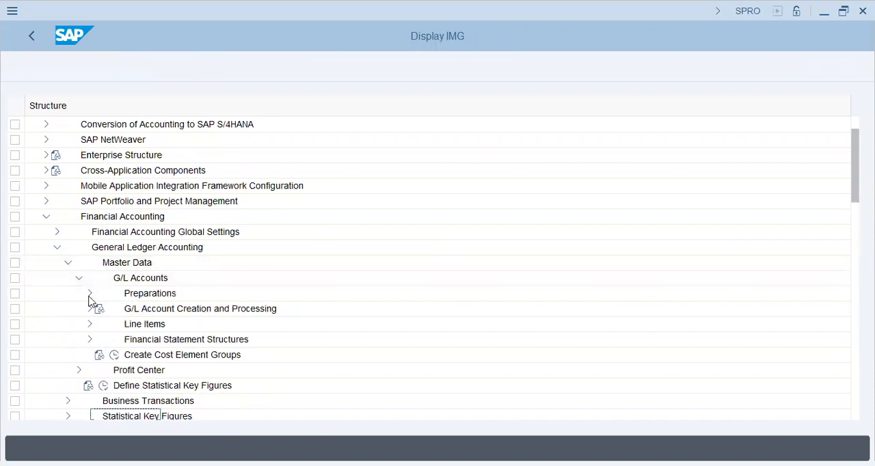
left_click(90, 295)
left_click(169, 329)
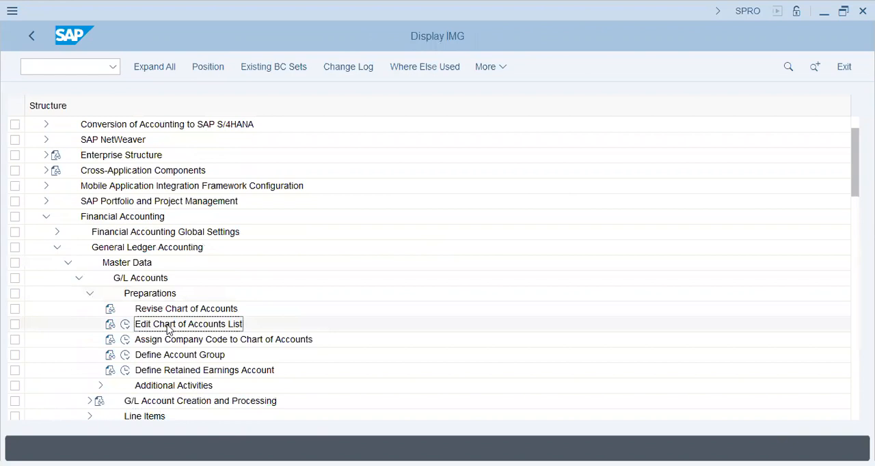
left_click(125, 356)
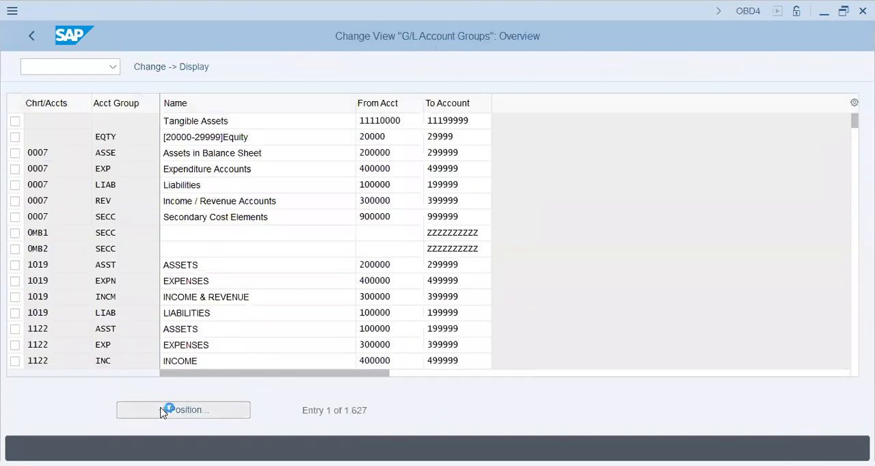
Step: Position the account groups list at chart of accounts C31A and compare its ranges with the classified document splitting accounts
left_click(163, 410)
type("a")
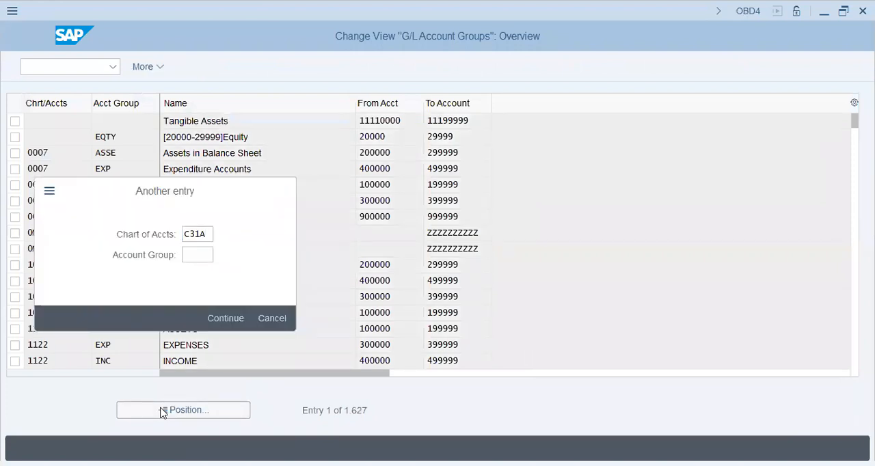
key("Return")
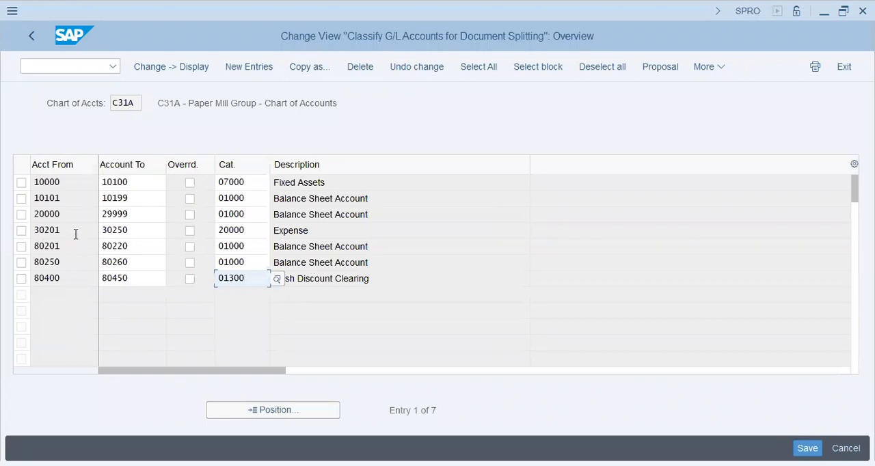
left_click(146, 231)
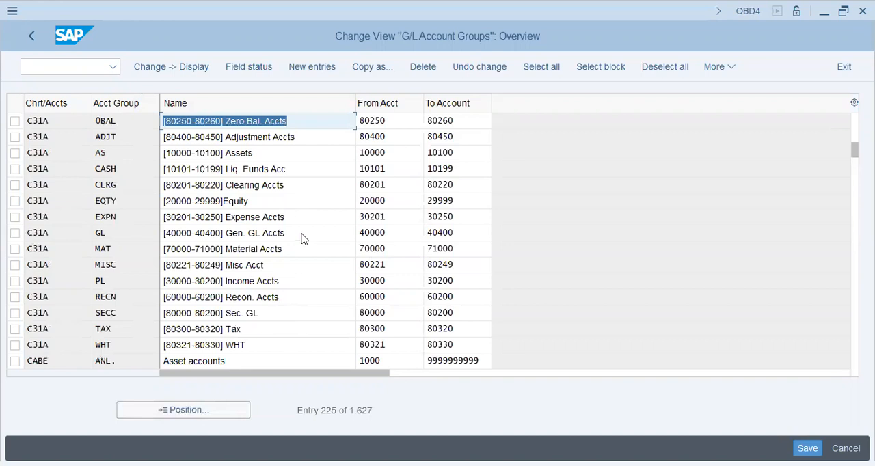
left_click(400, 234)
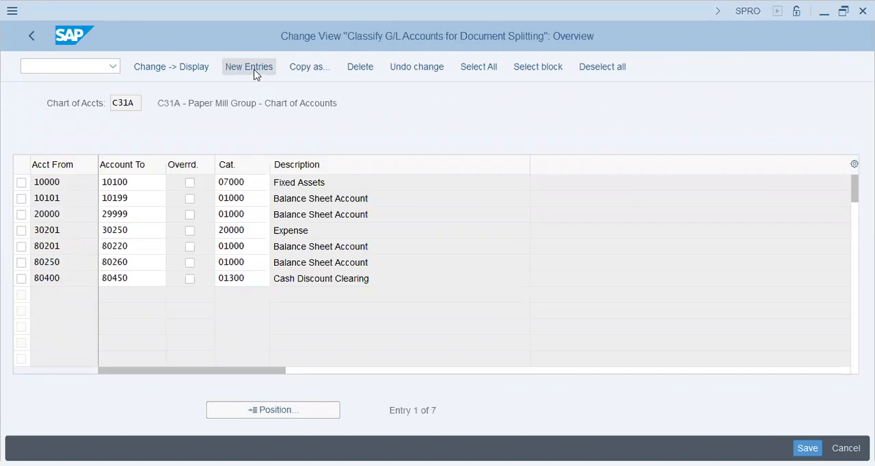
Step: Copy the from and to accounts of the C31A groups GL through WHT into new document splitting classification entries
left_click(252, 66)
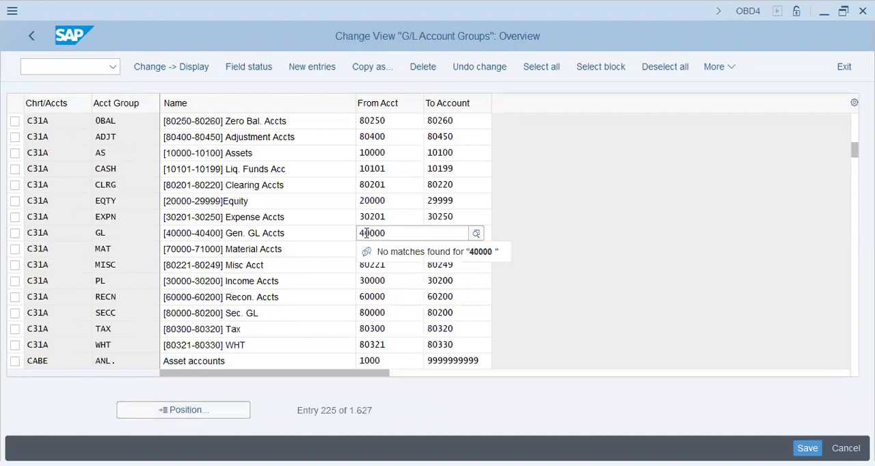
key("ctrl+y")
left_click_drag(347, 230, 444, 291)
left_click(398, 271)
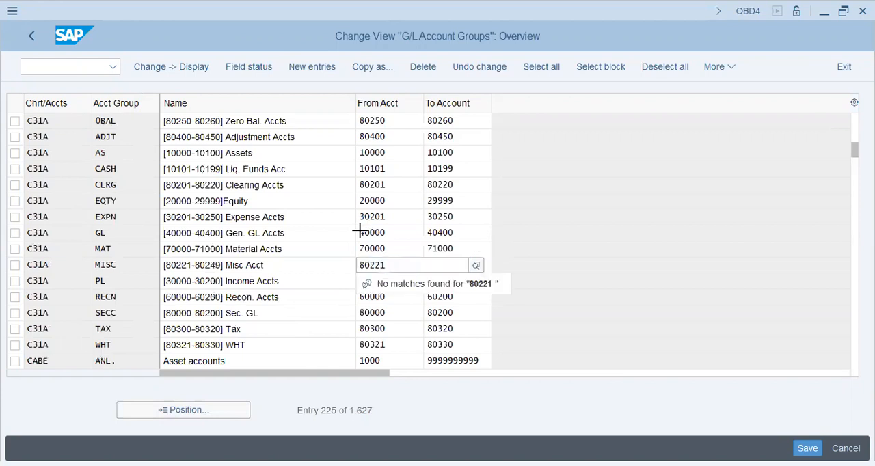
left_click_drag(360, 229, 453, 342)
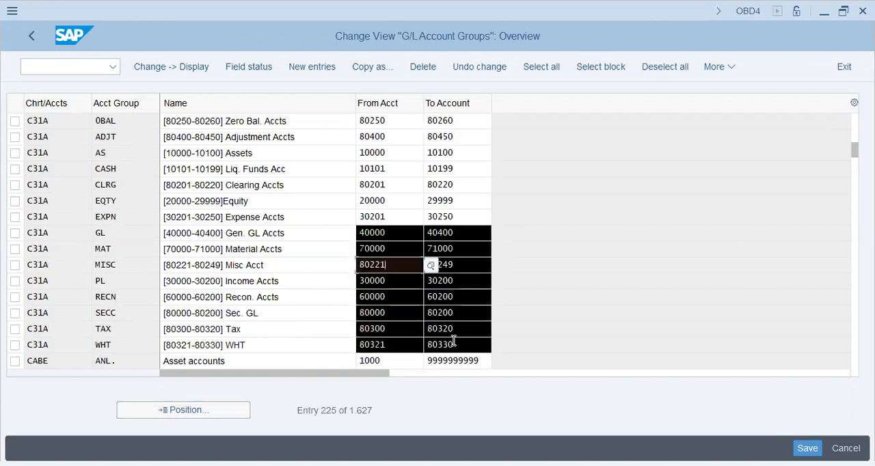
key("ctrl+c")
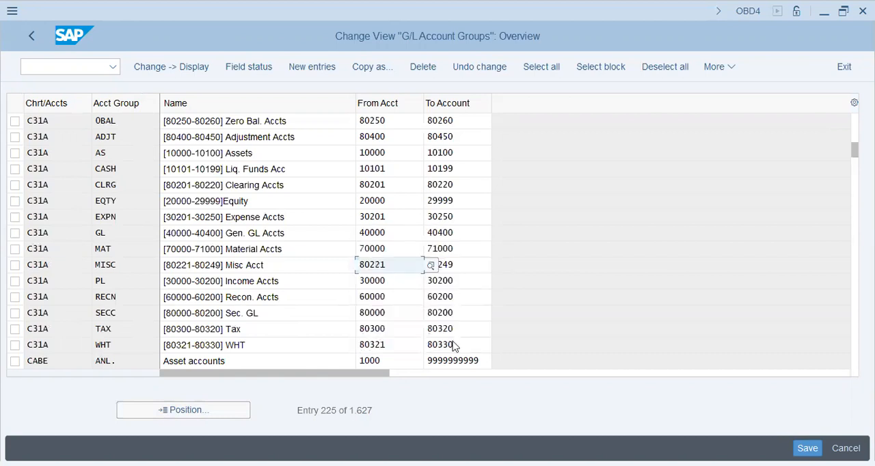
key("alt+Tab")
key("ctrl+v")
Step: Check the account group of the 40000–40400 range and assign this range the item category 01000 Balance Sheet Account
key("Tab")
key("Tab")
key("Tab")
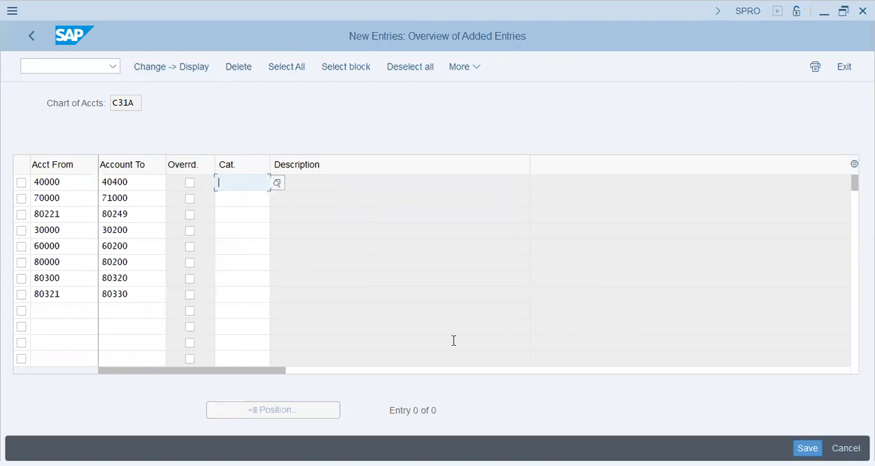
key("alt+Tab")
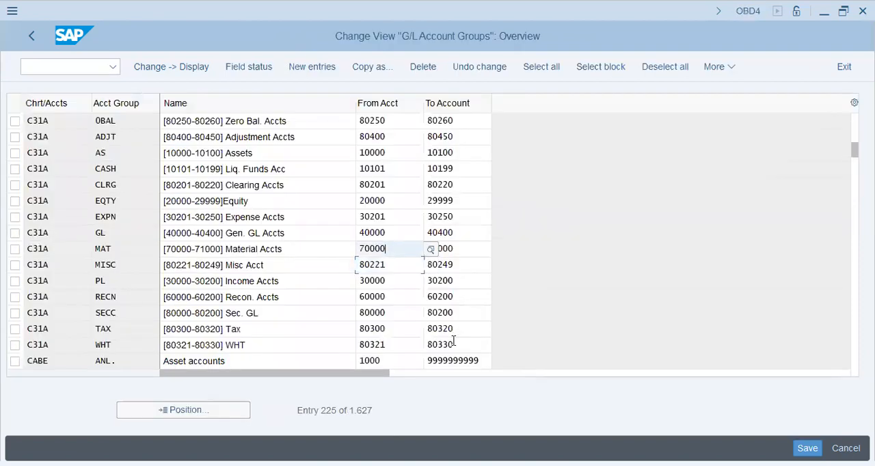
key("Up")
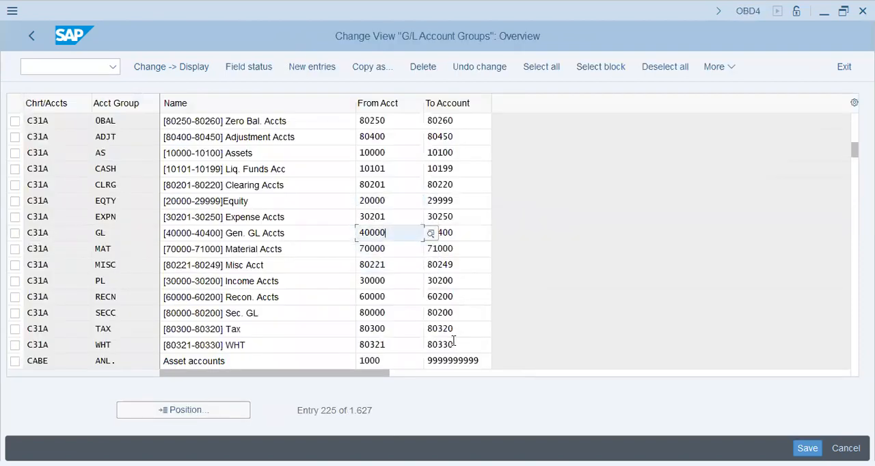
key("alt+Tab")
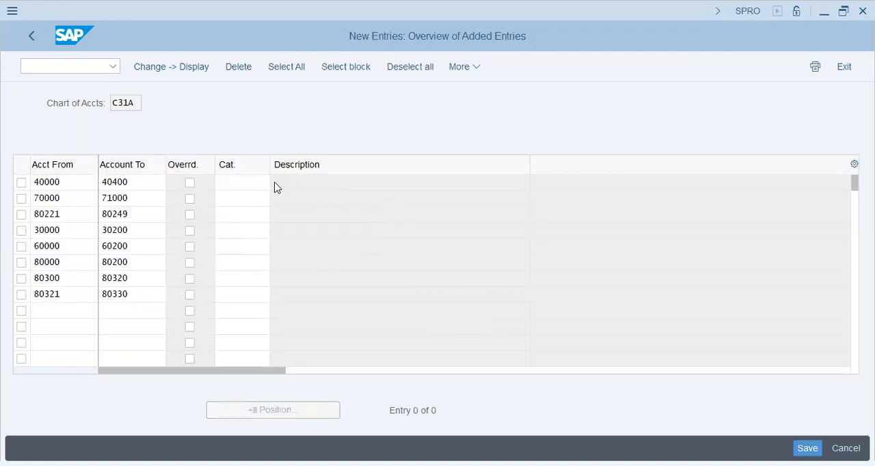
key("F4")
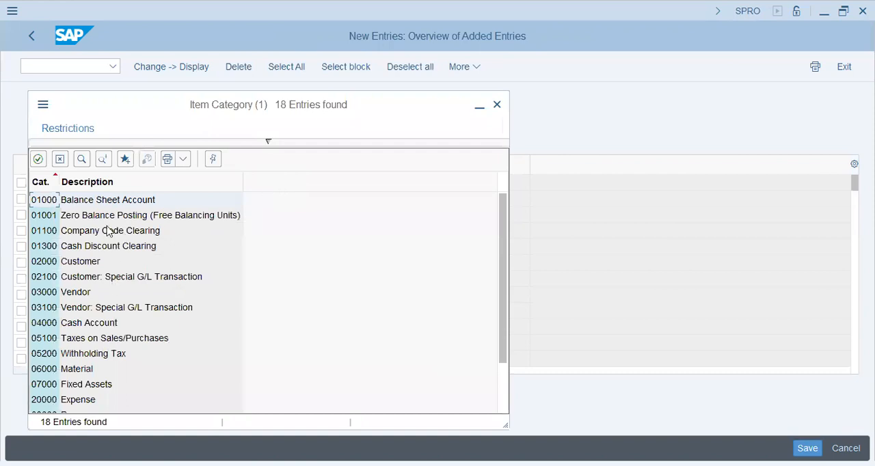
double_click(112, 199)
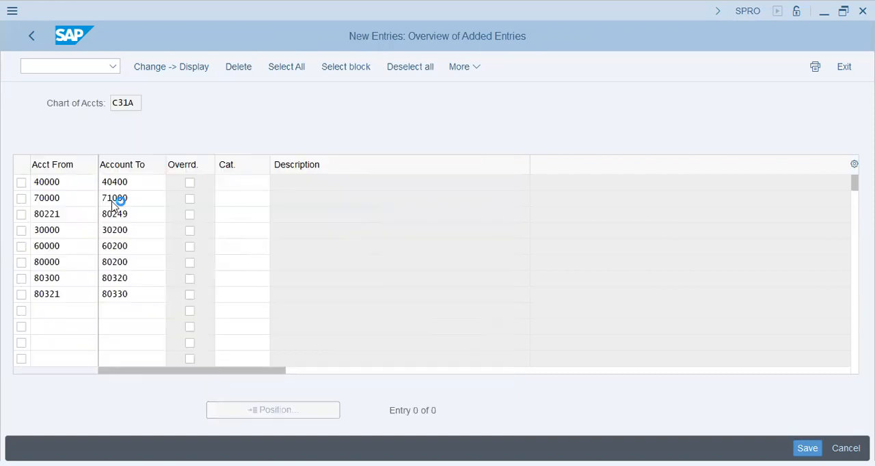
Step: Check the account group of the 70000–71000 range and assign this range the item category 06000 Material
left_click(250, 197)
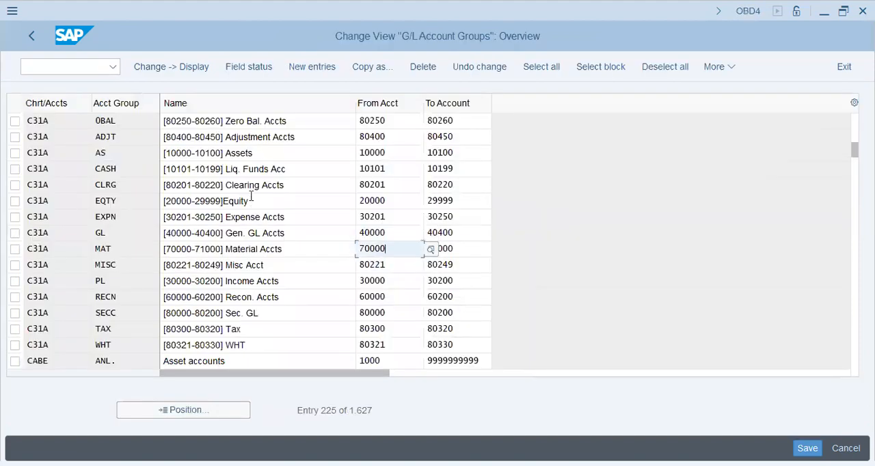
key("Up")
key("Down")
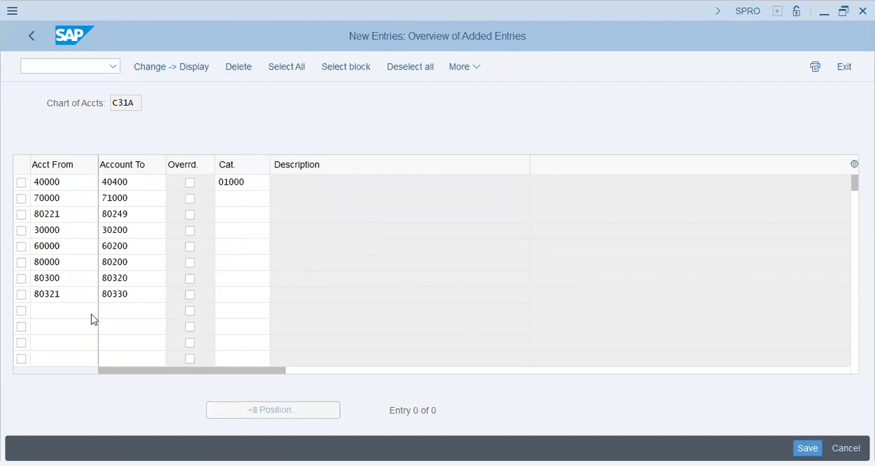
key("F4")
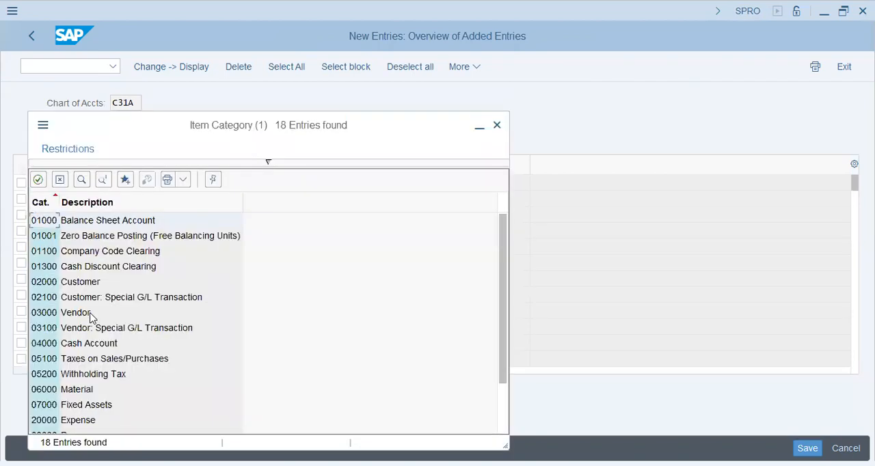
left_click(86, 391)
double_click(86, 391)
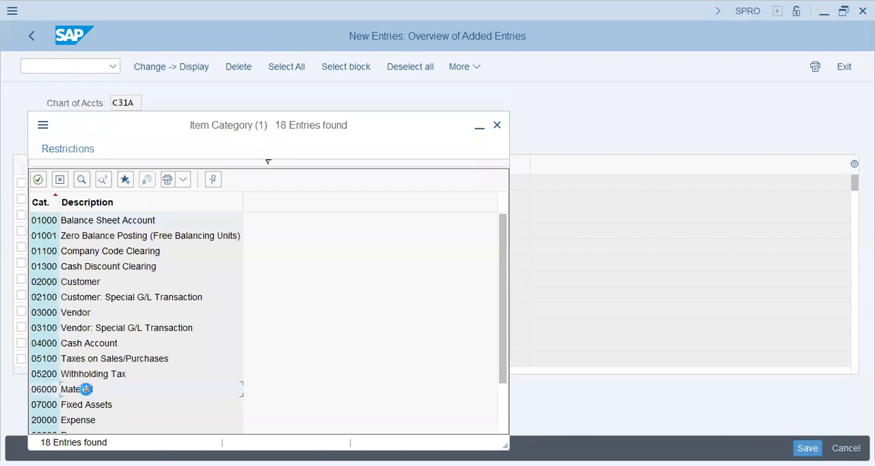
Step: Assign the item category 20000 Expense to the 80221–80249 account range
left_click(243, 214)
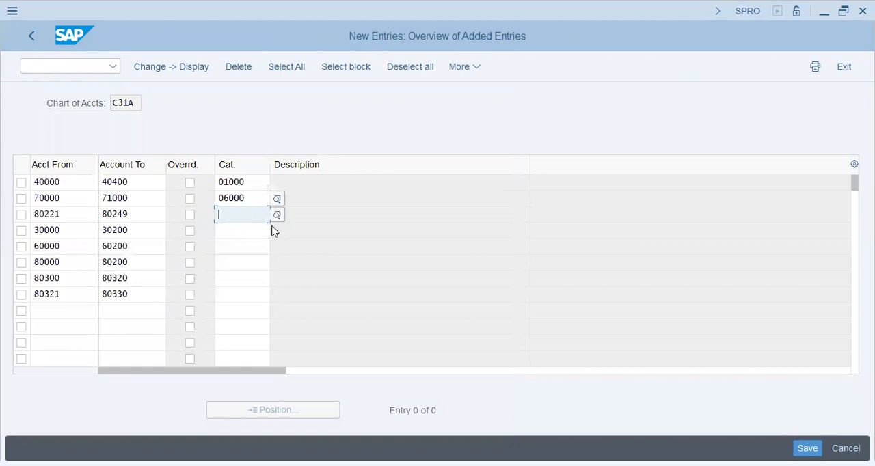
left_click_drag(252, 182, 134, 187)
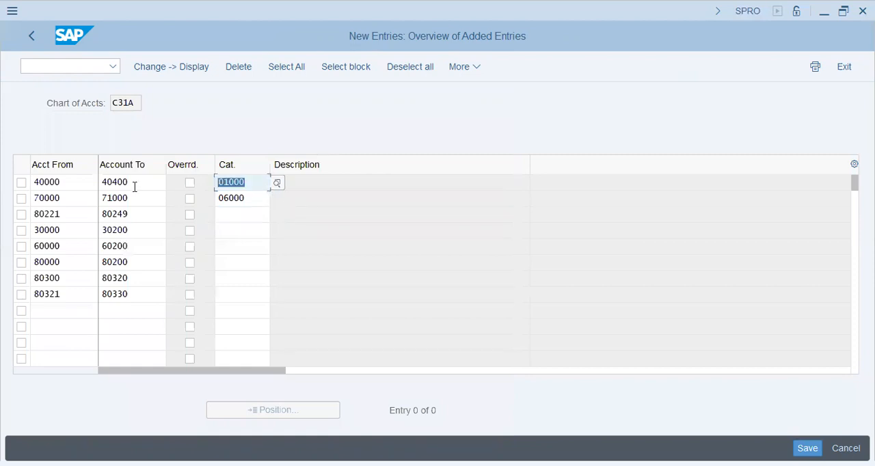
left_click(279, 216)
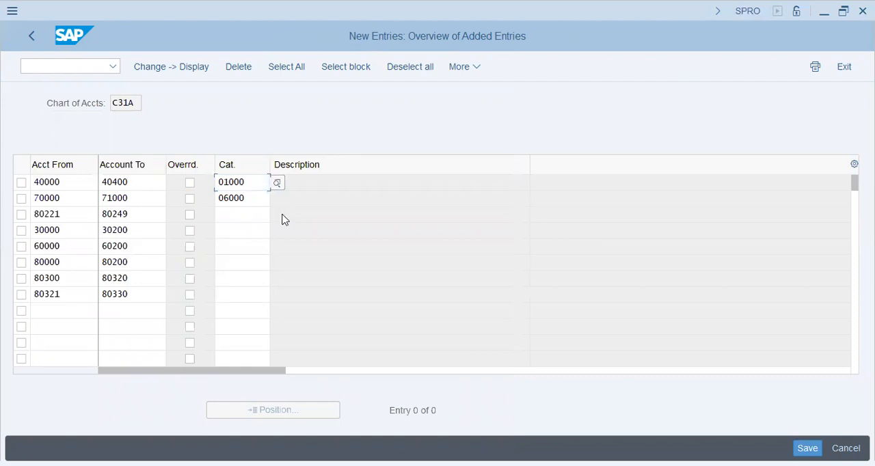
left_click(283, 215)
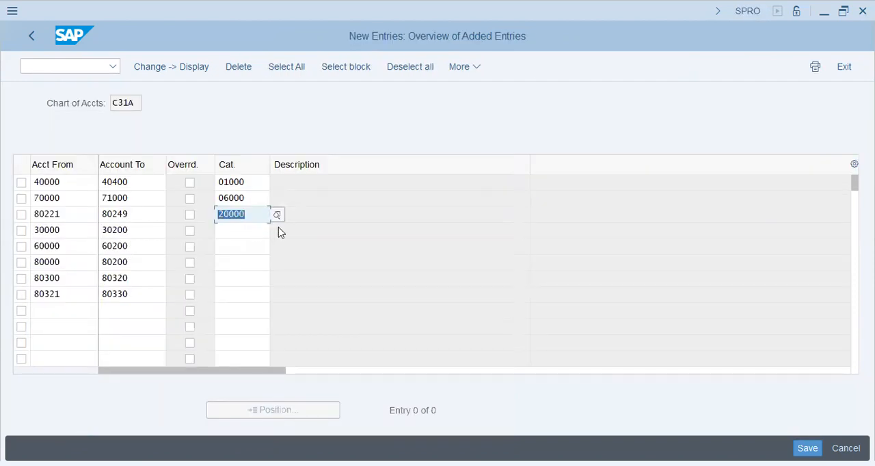
key("Return")
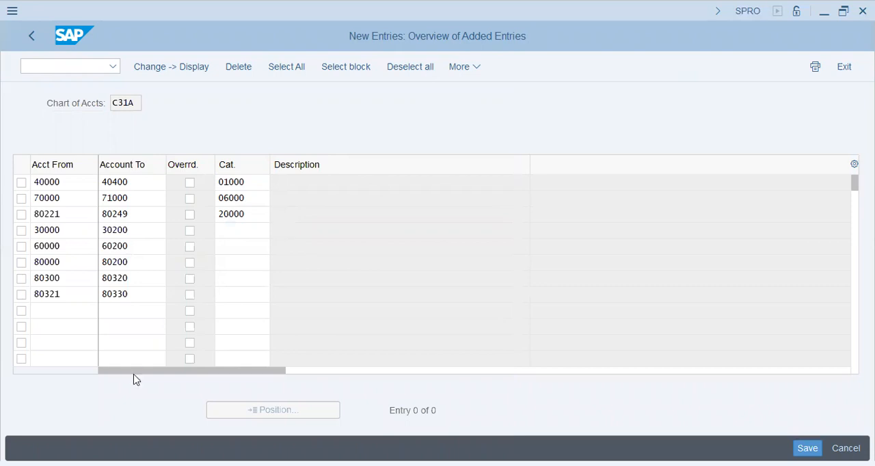
Step: Assign the item category 30000 Revenue to the 30000–30200 account range
key("F4")
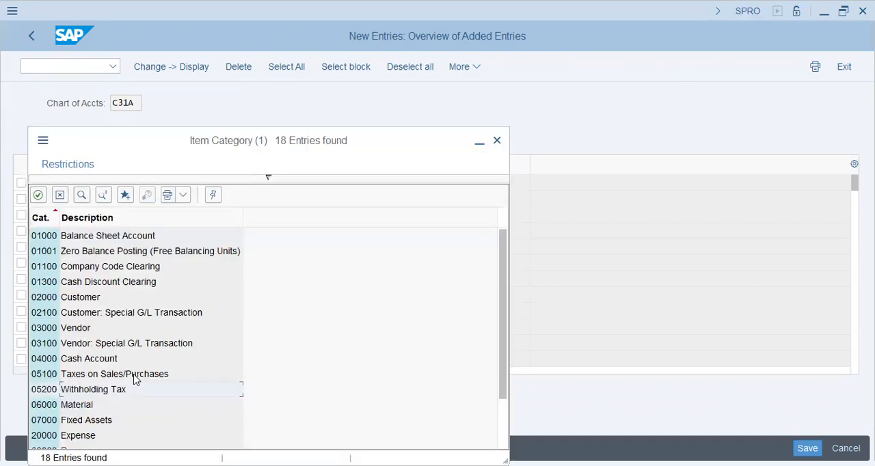
scroll(135, 380, "down", 1)
key("Up")
key("Up")
key("Return")
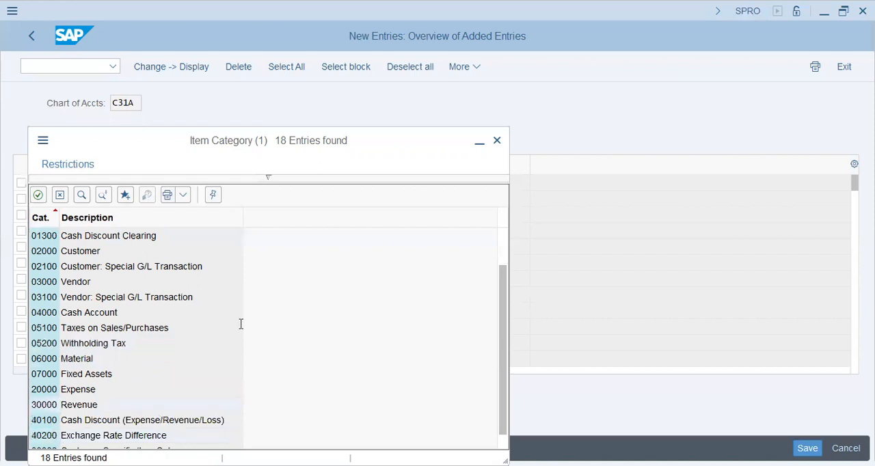
Step: Assign the item category 01000 Balance Sheet Account to the account ranges 60000–60200 and 80000–80200
left_click(277, 248)
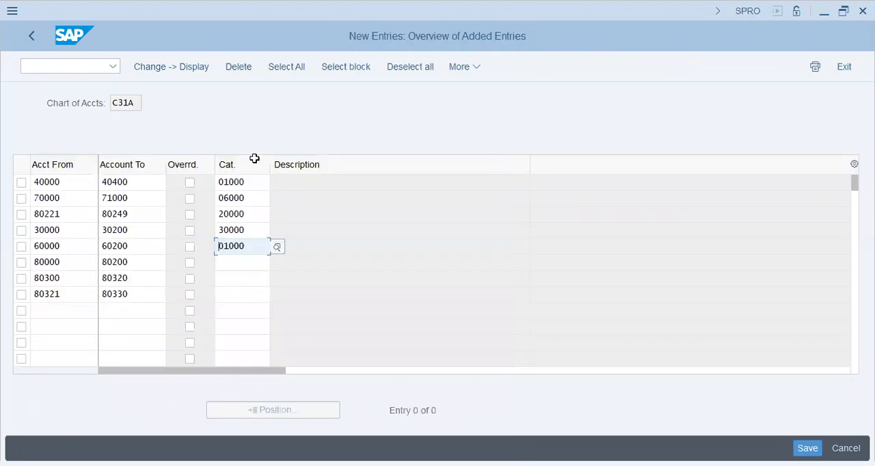
double_click(220, 183)
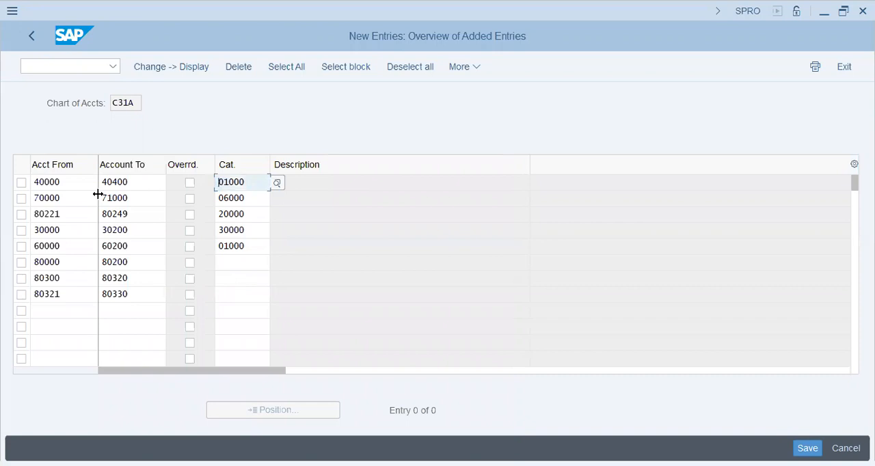
key("Down")
key("Down")
key("Down")
key("Down")
key("Down")
key("ctrl+v")
key("Down")
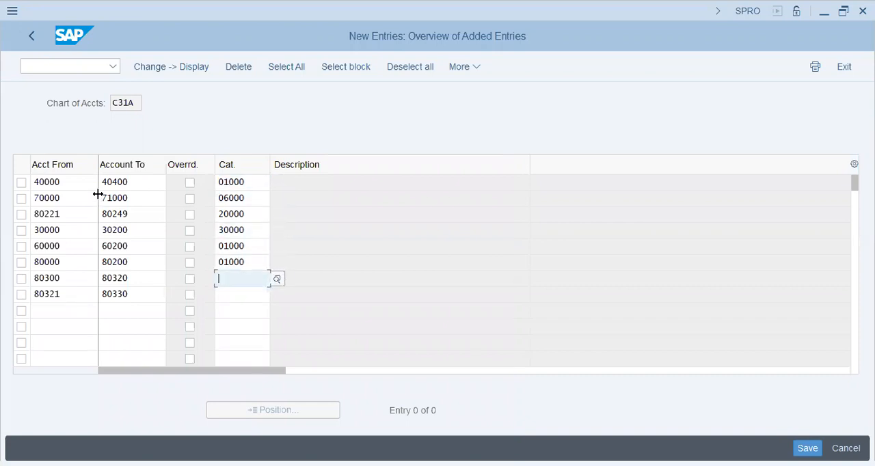
Step: Check the account group of the 80300–80320 range and assign this range the item category 05100 Taxes on Sales/Purchases
key("alt+Tab")
key("Down")
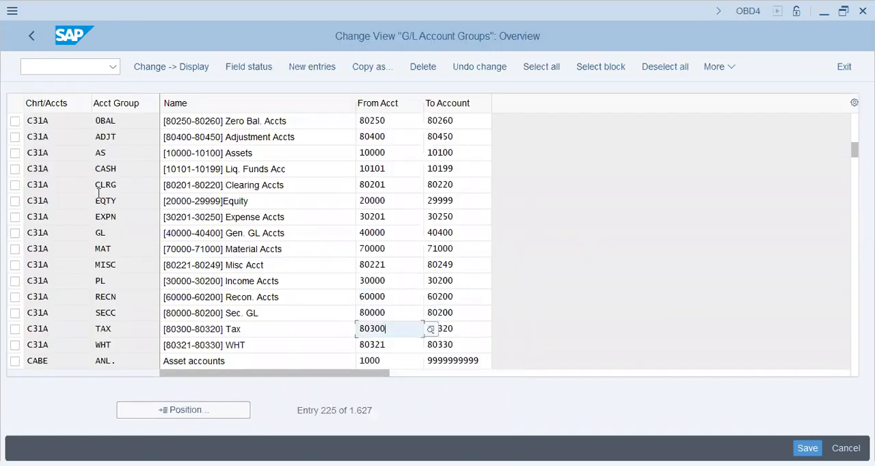
key("alt+Tab")
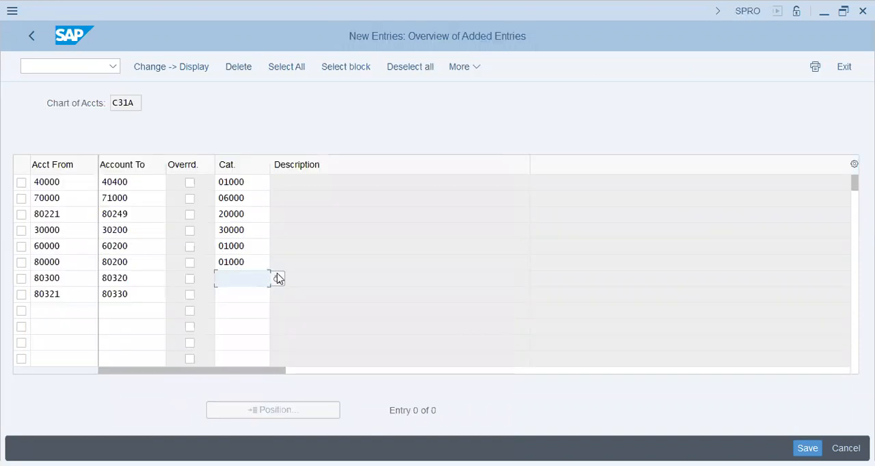
left_click(278, 280)
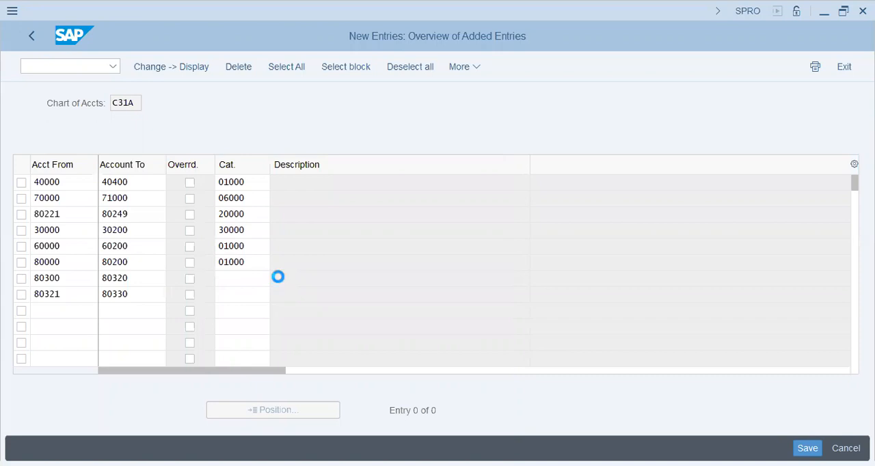
key("Up")
key("Up")
key("Up")
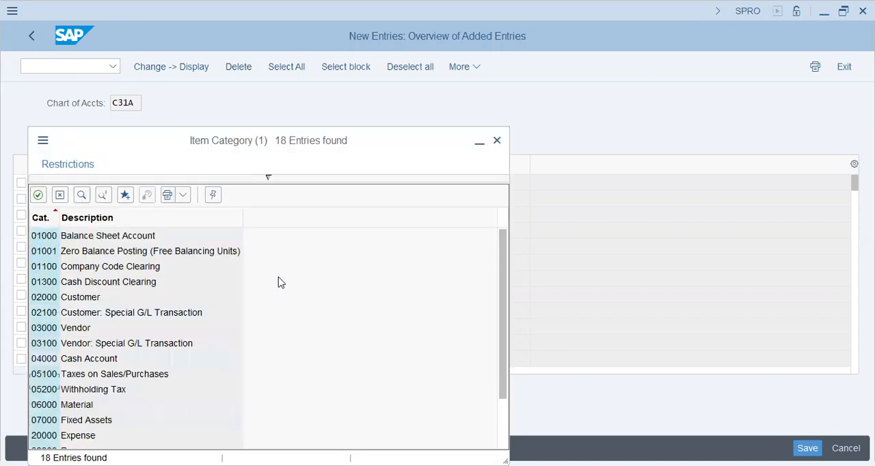
key("Return")
Step: Assign the item category 05200 Withholding Tax to the 80321–80330 account range
left_click(250, 289)
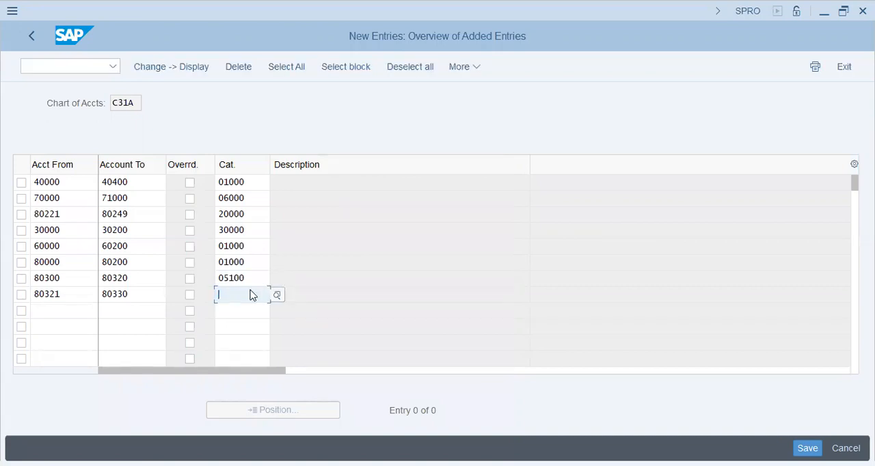
left_click(277, 295)
double_click(102, 388)
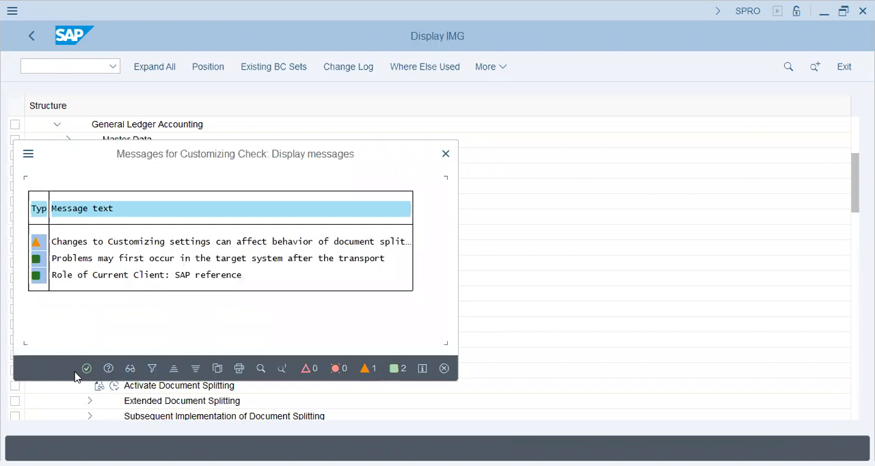
Step: Accept the customizing check messages, confirm saving the new classification entries, and list the own customizing requests
left_click(82, 371)
left_click(279, 346)
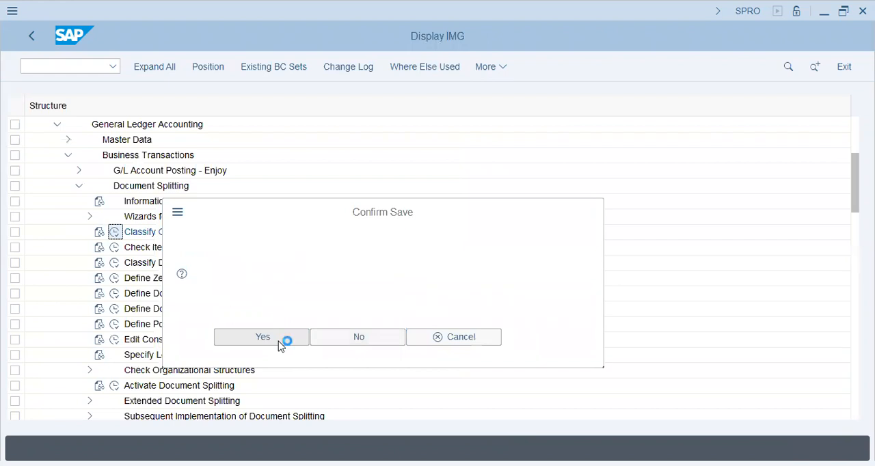
left_click(428, 296)
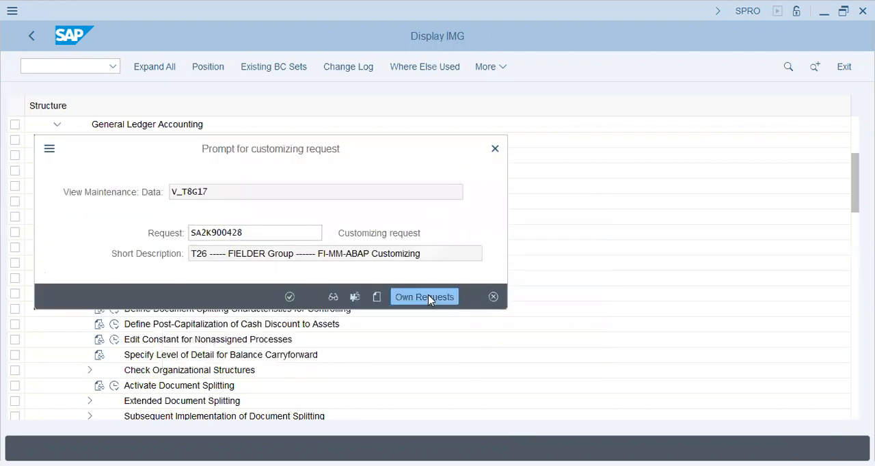
left_click(312, 235)
double_click(312, 236)
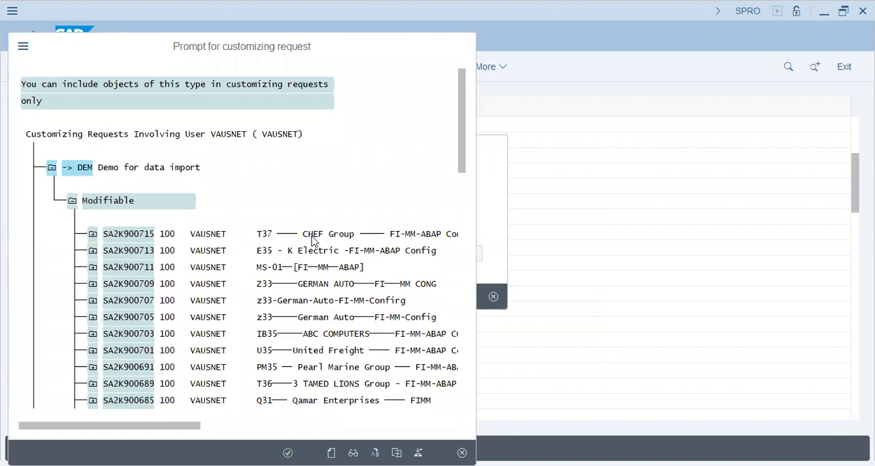
Step: Search the customizing requests for "paper" and save the entries in the C31 Paper Mill Group FI-MM-ABAP Config request
key("ctrl+f")
type("papermi")
key("Return")
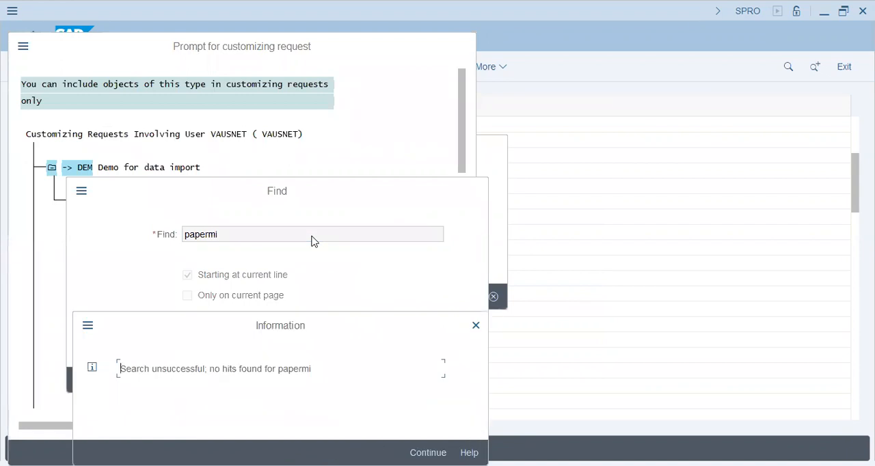
key("Return")
type("paper")
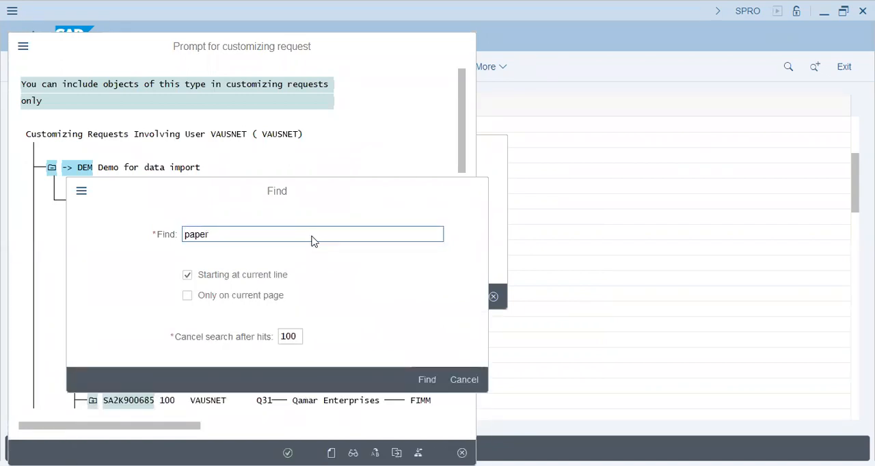
key("Return")
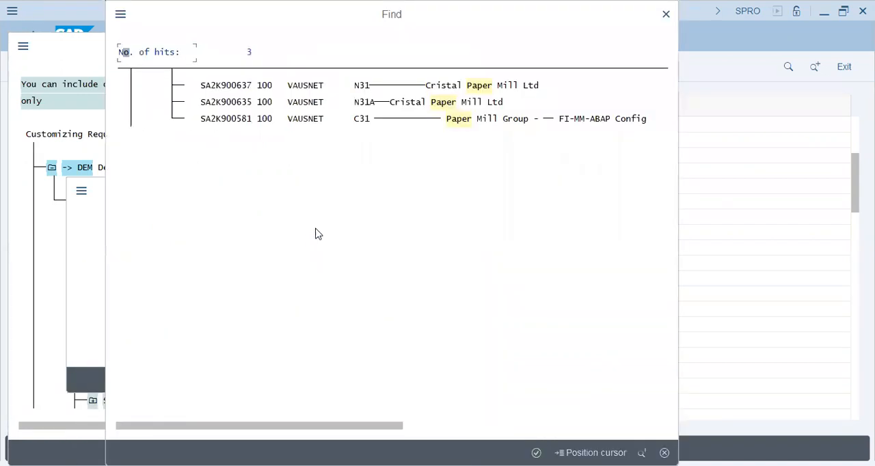
double_click(361, 121)
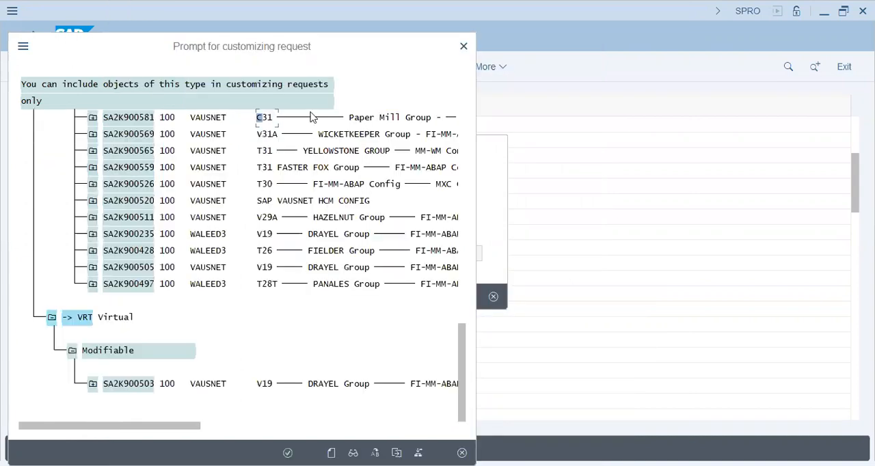
double_click(264, 121)
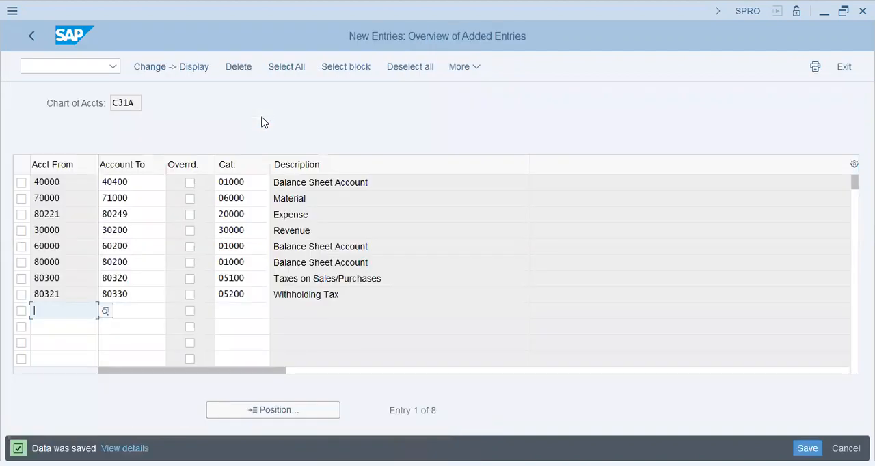
Step: Review the C31A document splitting classification overview and return to the customizing structure
left_click(27, 45)
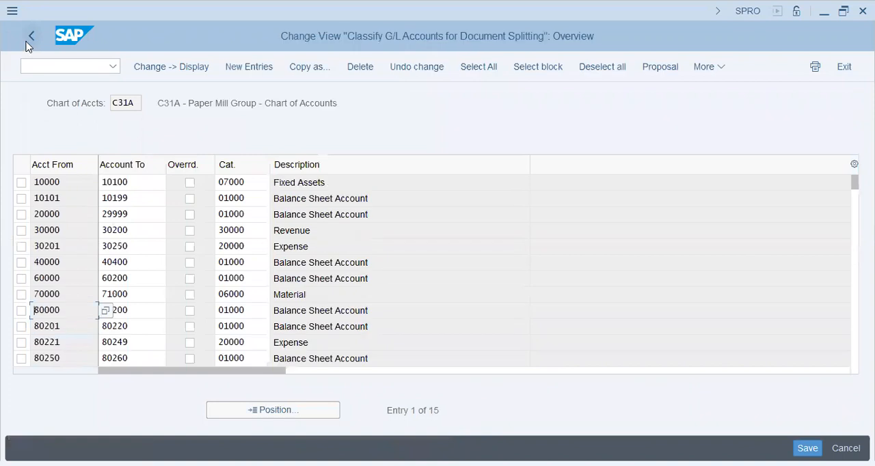
left_click(259, 245)
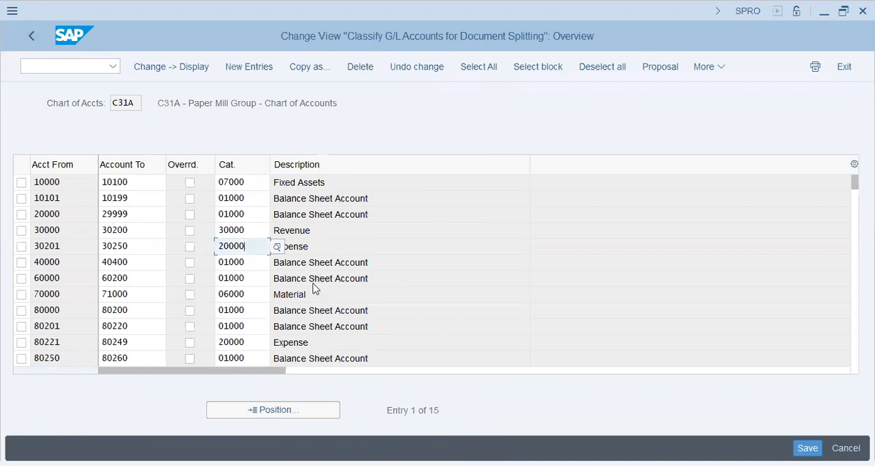
left_click(35, 40)
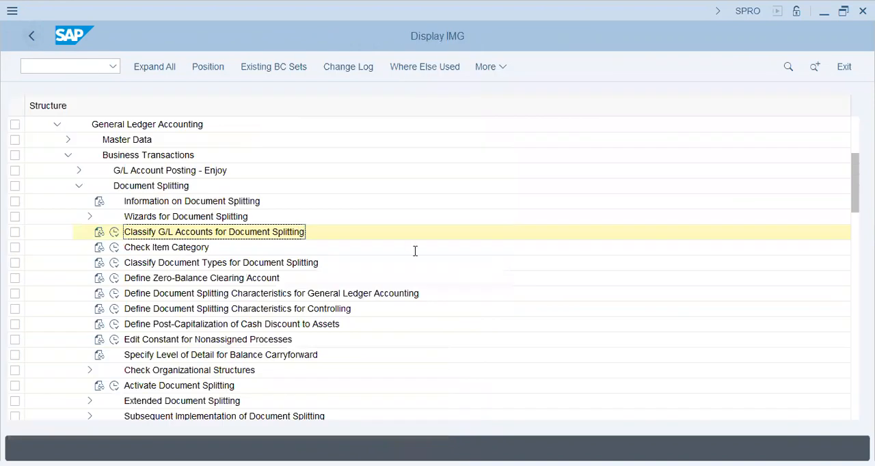
Step: Switch to the Notepad notes and highlight the Stationery Expense and Vendor lines of the 10,000 example
key("alt+Tab")
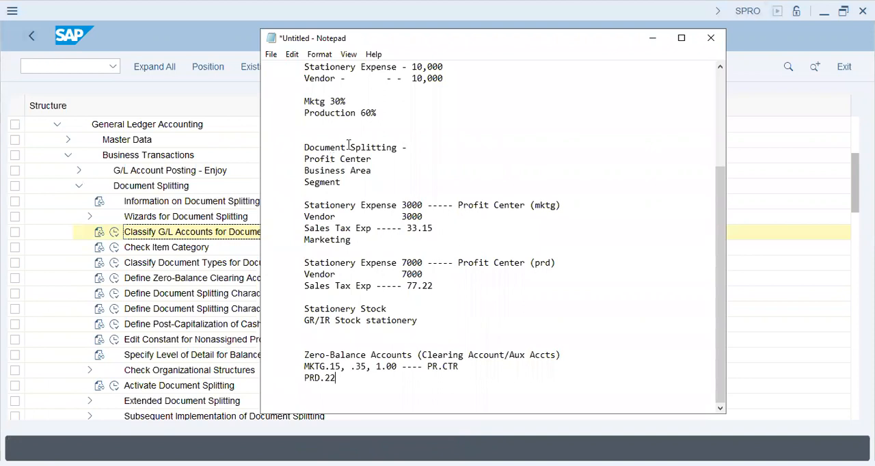
left_click_drag(444, 79, 300, 68)
left_click(313, 89)
Step: Point out Define Zero-Balance Clearing Account, and reopen Classify G/L Accounts for Document Splitting in the customizing structure
left_click(189, 281)
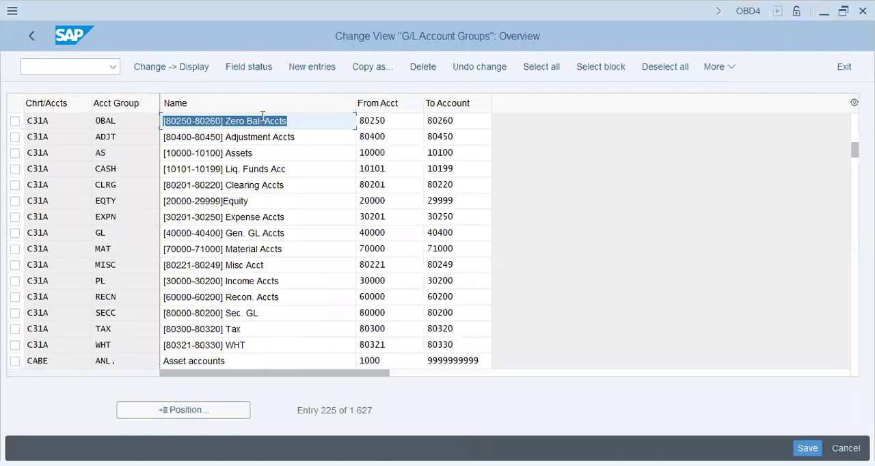
key("Tab")
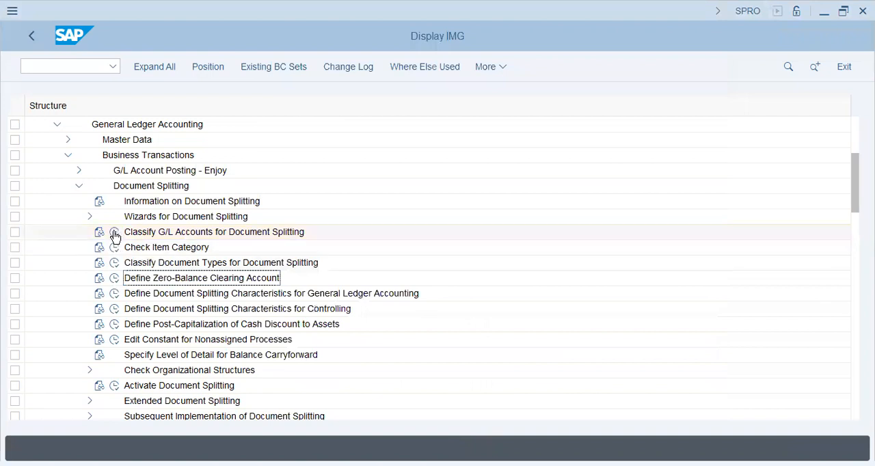
left_click(115, 233)
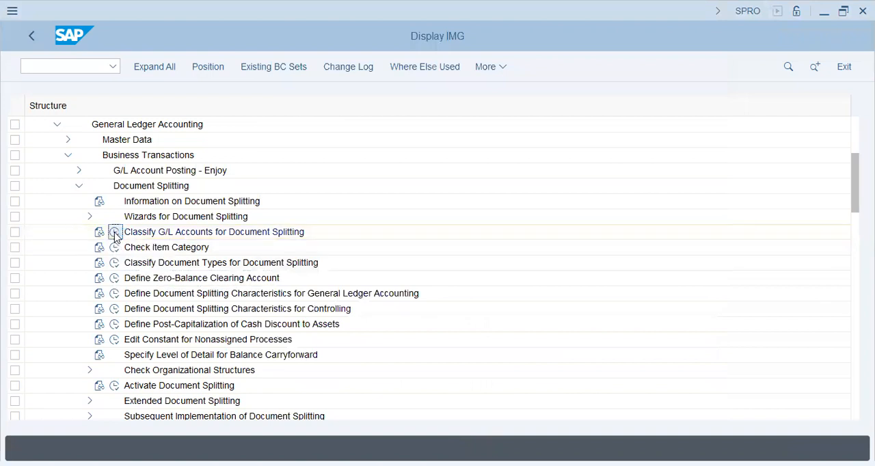
Step: Open the C31A G/L account classification and read the field help on overriding the internal item category derivation
key("Return")
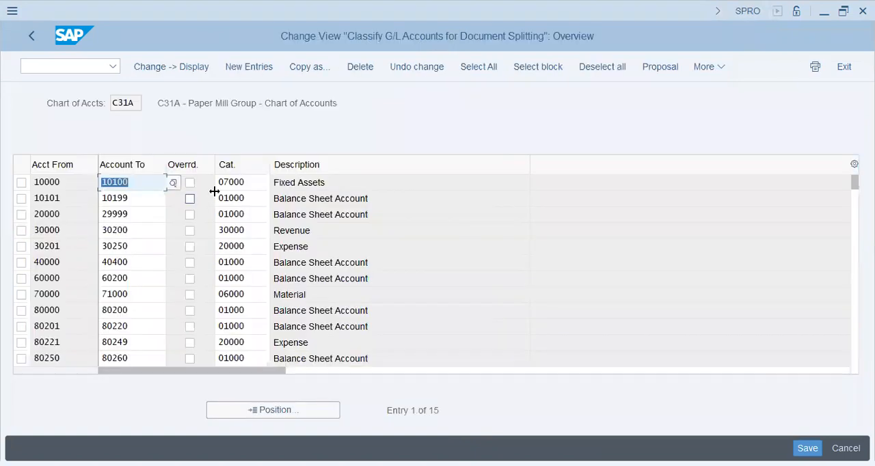
left_click(190, 182)
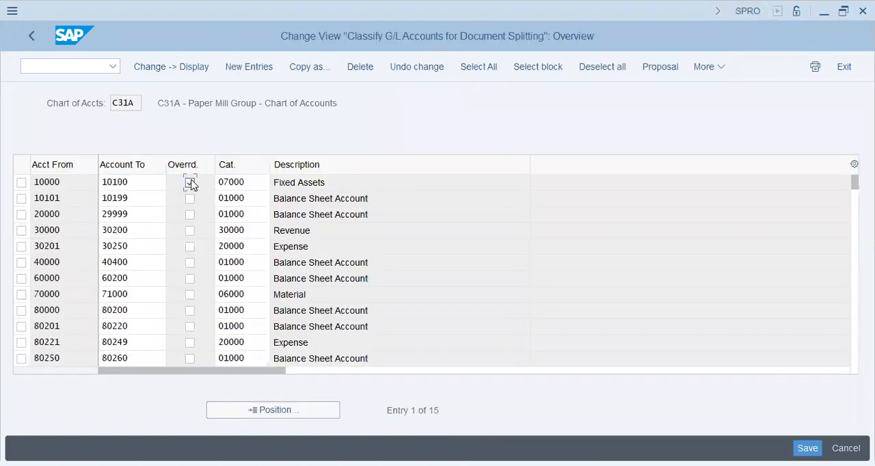
key("F1")
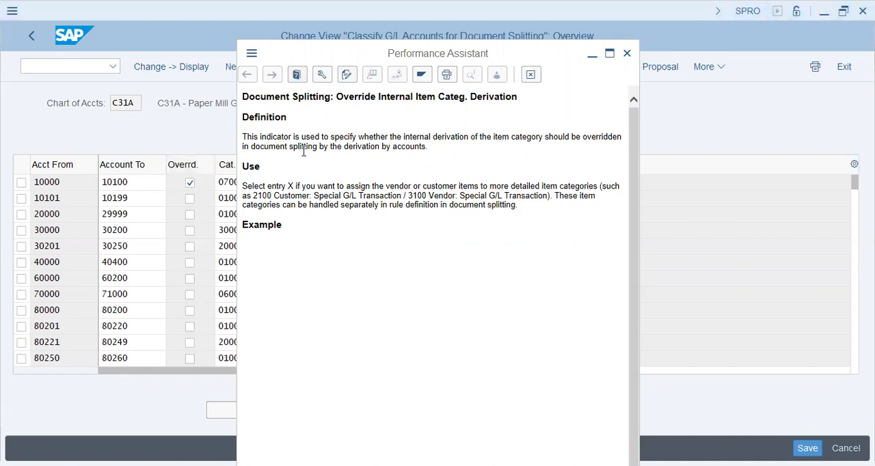
left_click_drag(420, 154, 411, 152)
left_click(411, 152)
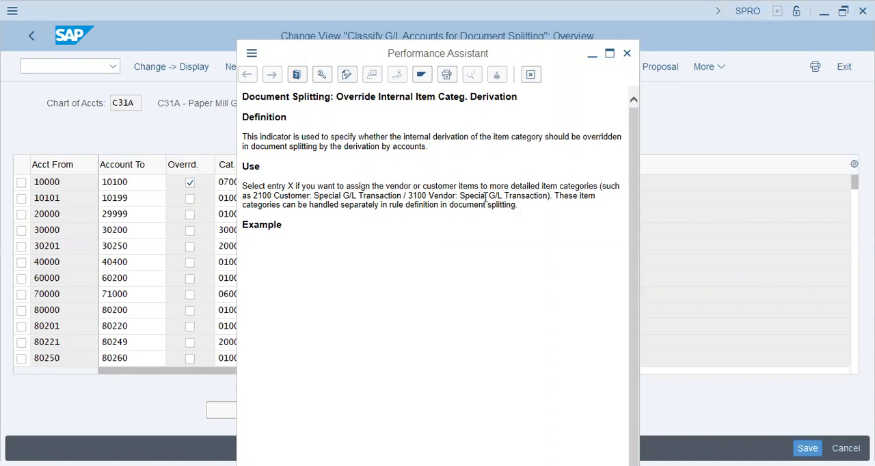
left_click_drag(299, 206, 291, 205)
left_click_drag(369, 207, 521, 215)
left_click(521, 215)
left_click_drag(522, 216, 538, 137)
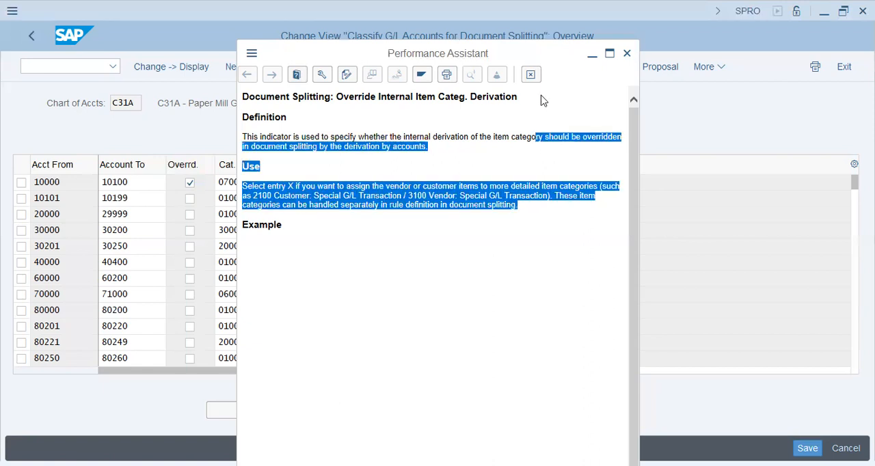
left_click(531, 74)
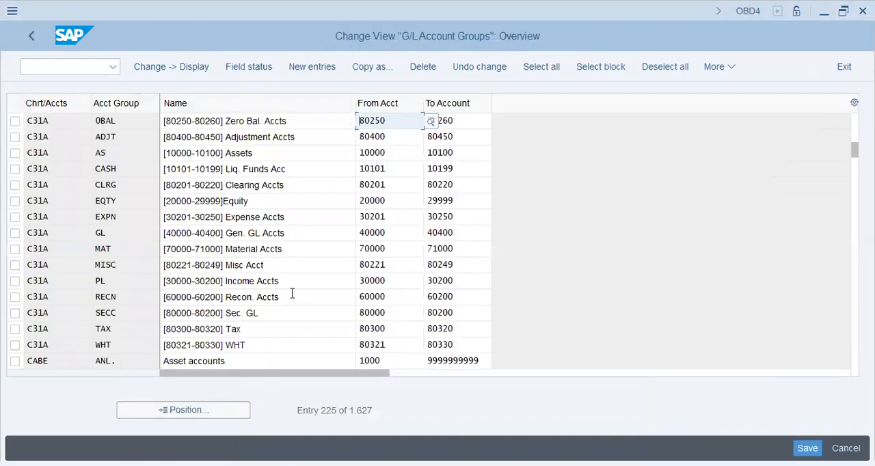
Step: In the C31A G/L account groups, point out the Recon. Accts group and its account range end
left_click_drag(283, 297, 209, 296)
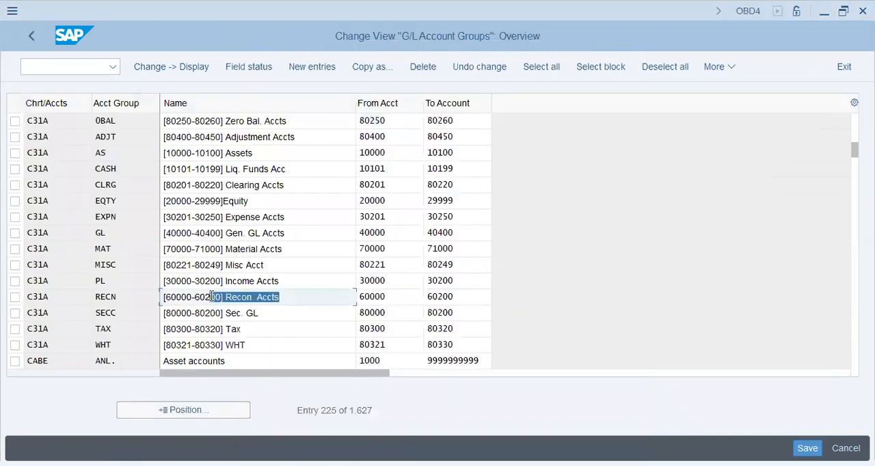
left_click(305, 298)
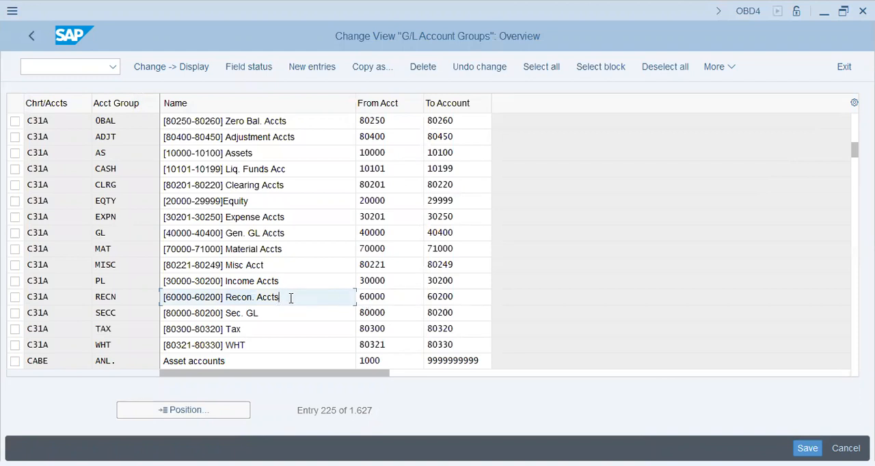
left_click(460, 296)
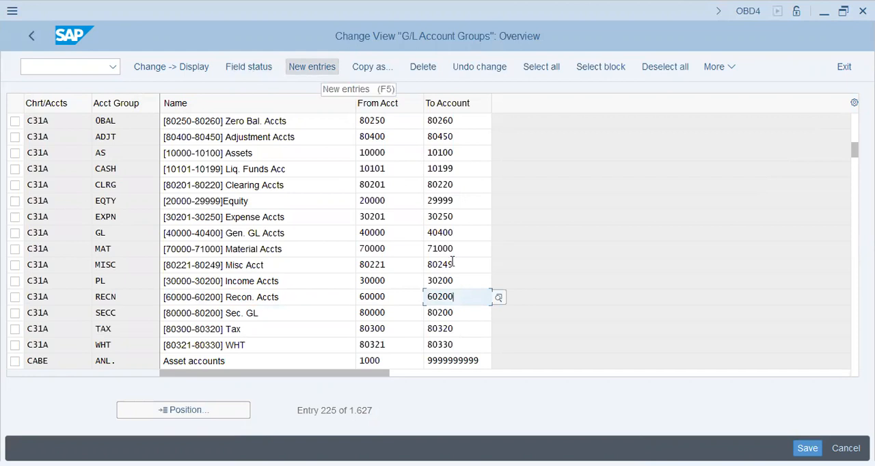
left_click_drag(463, 300, 416, 292)
left_click(417, 291)
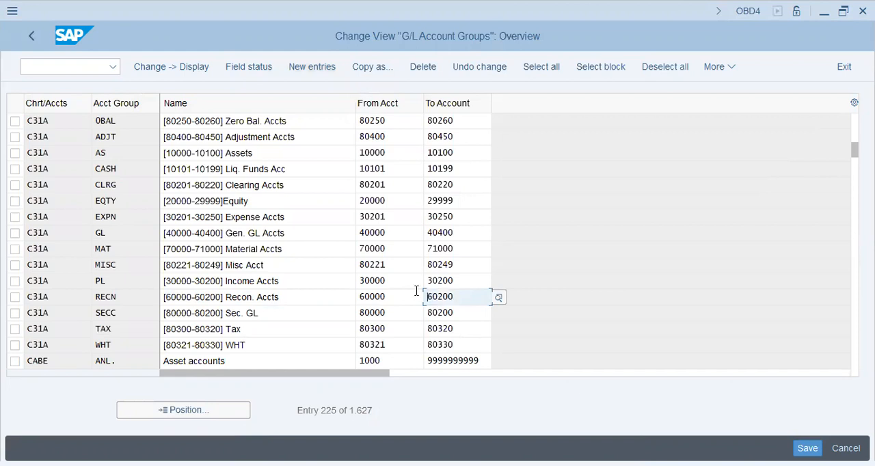
Step: Start a new G/L account group entry for chart of accounts C31A with the account group Spgl
left_click(311, 69)
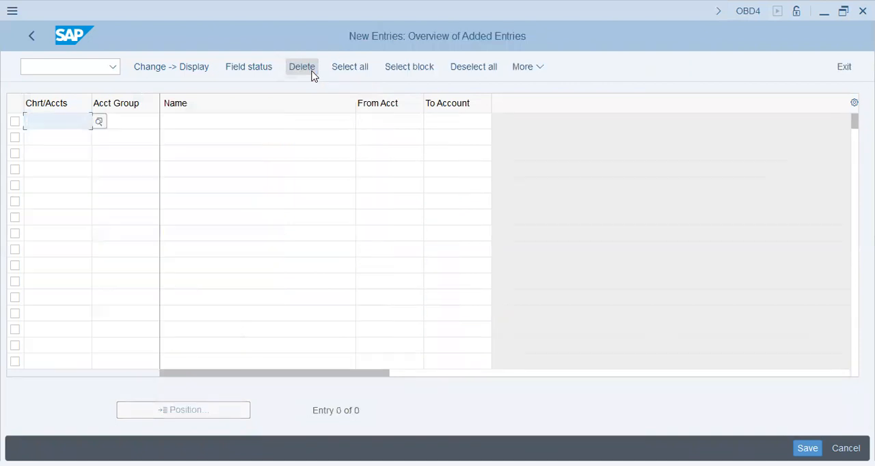
type("c31a")
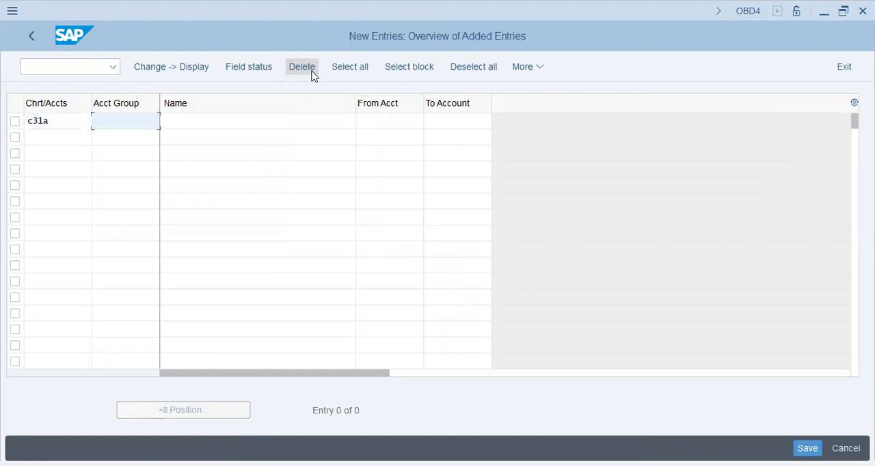
type("S")
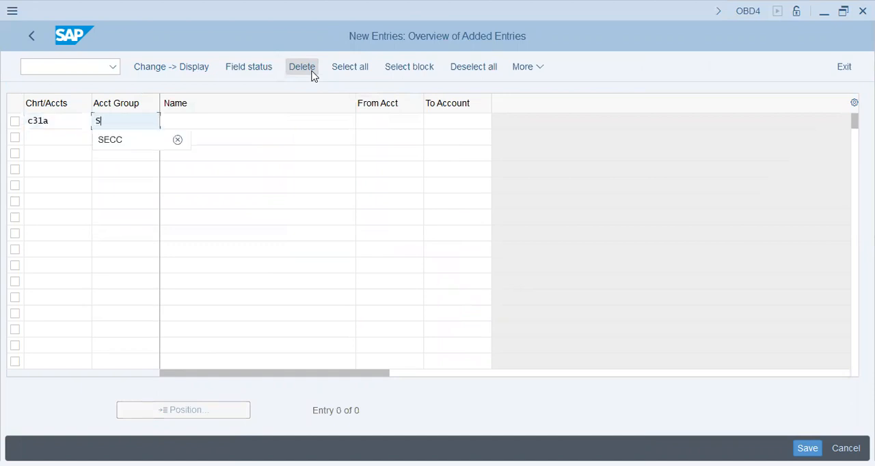
type("pgl")
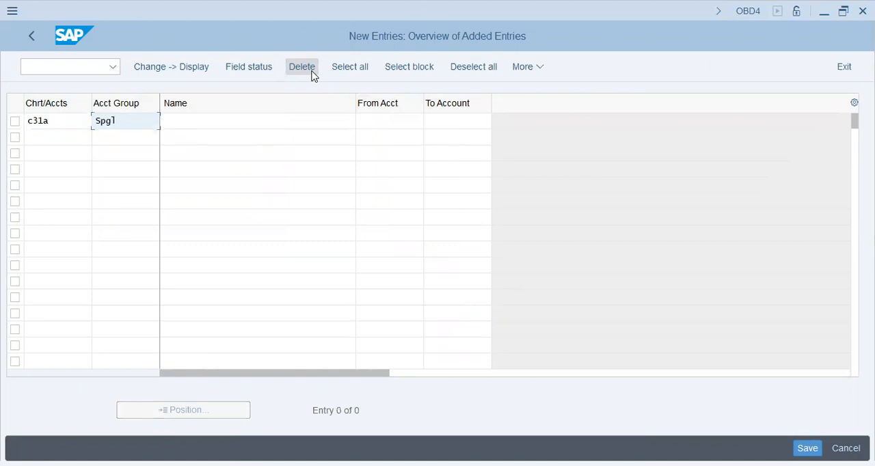
key("Tab")
type("[60200-60")
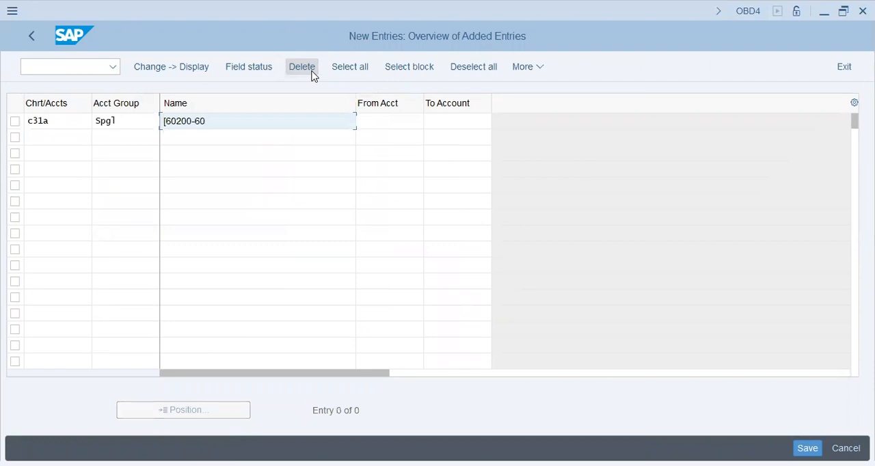
type("230] Special GL Accts")
key("Tab")
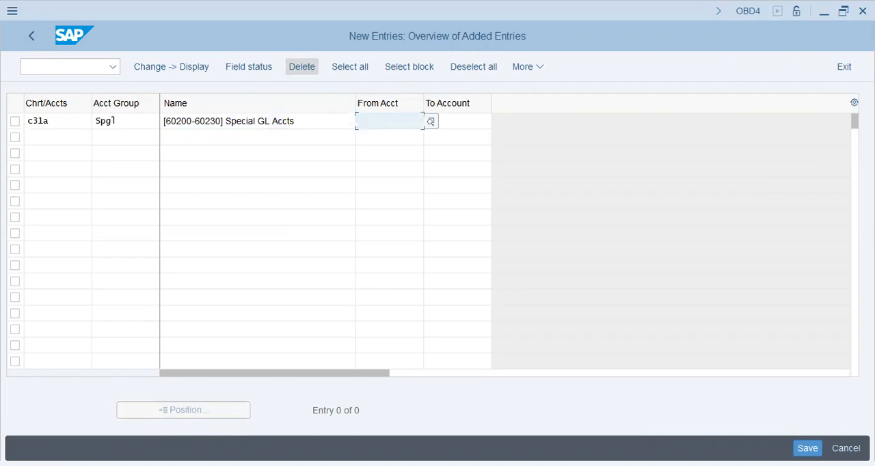
Step: Set the SPGL group's range from 60200 to 60230 and save it in the C31 Paper Mill Group FI-MM-ABAP Config request
type("60200")
key("Tab")
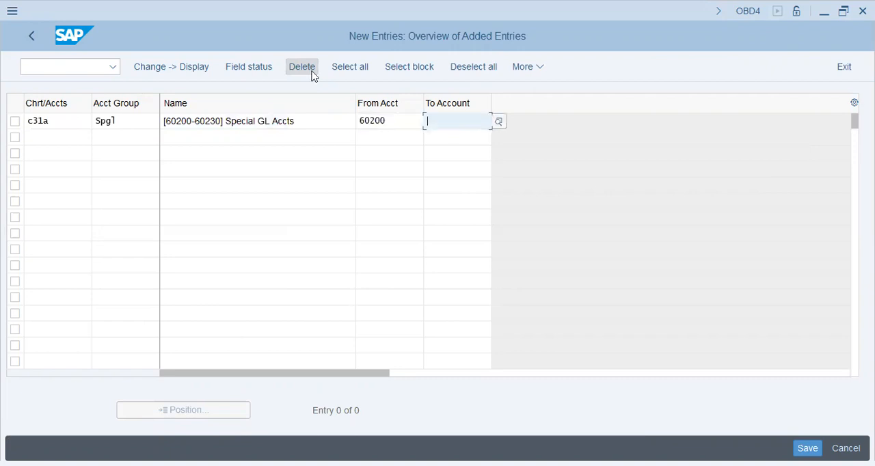
type("60230")
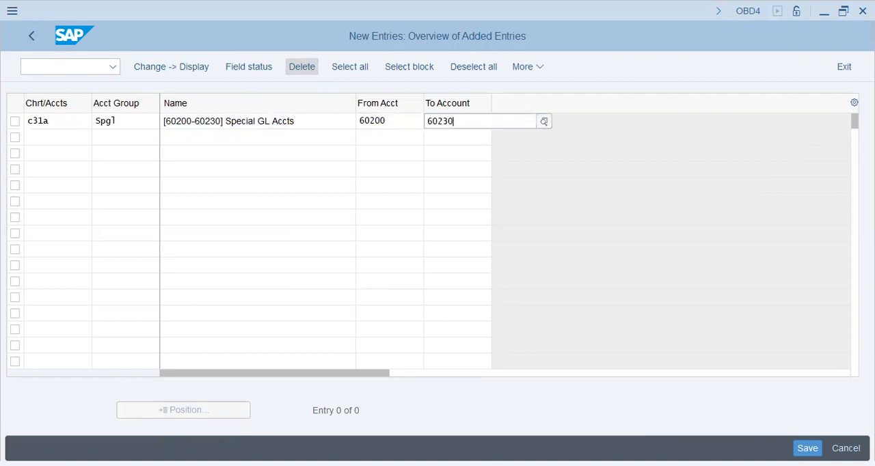
key("Return")
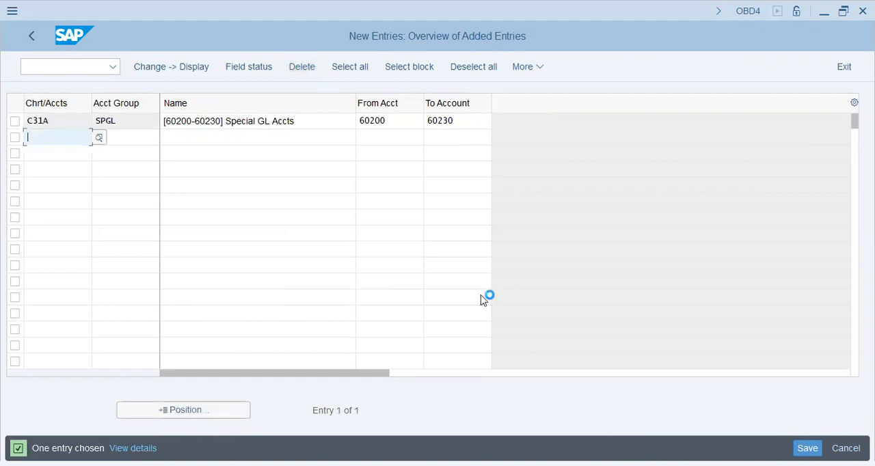
key("ctrl+s")
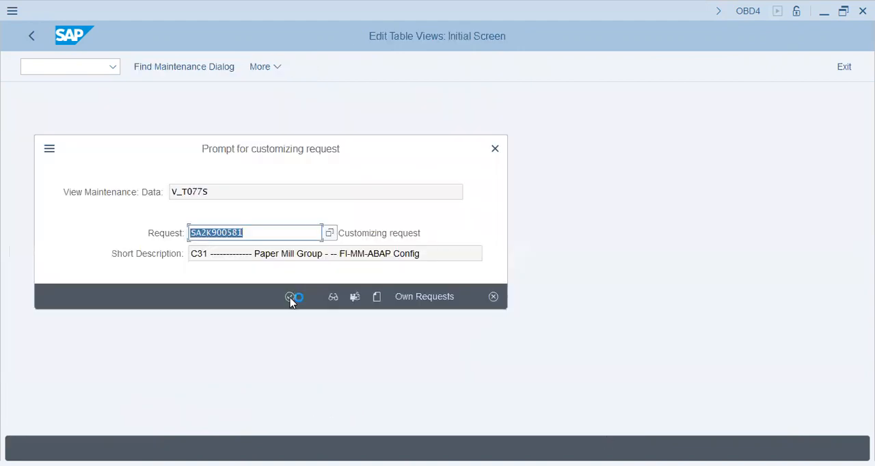
left_click(290, 299)
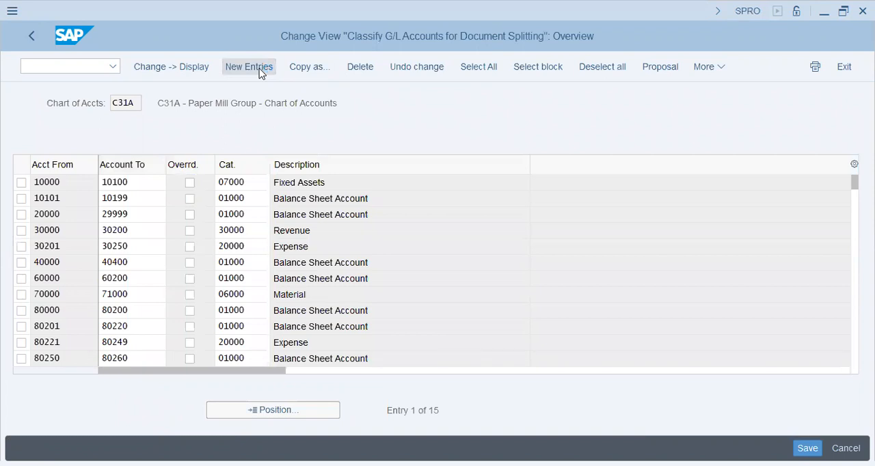
Step: Open new entries in the document splitting classification, and change the SPGL account group's starting account to 60201
left_click(241, 69)
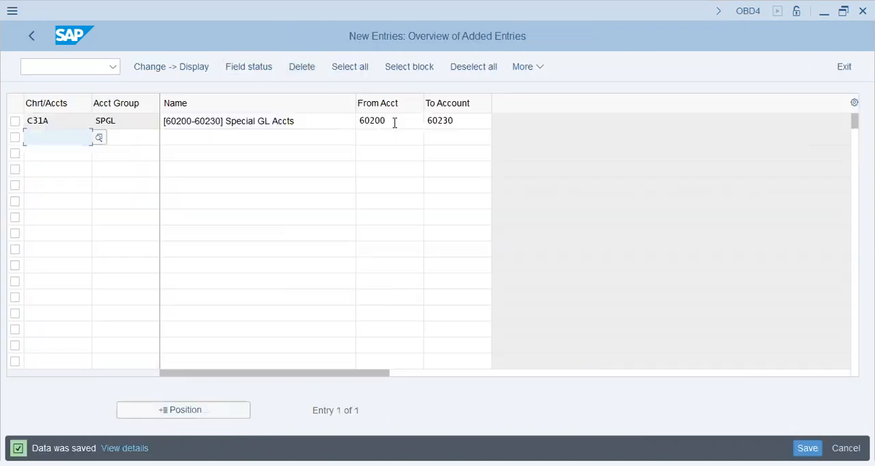
key("shift+Left")
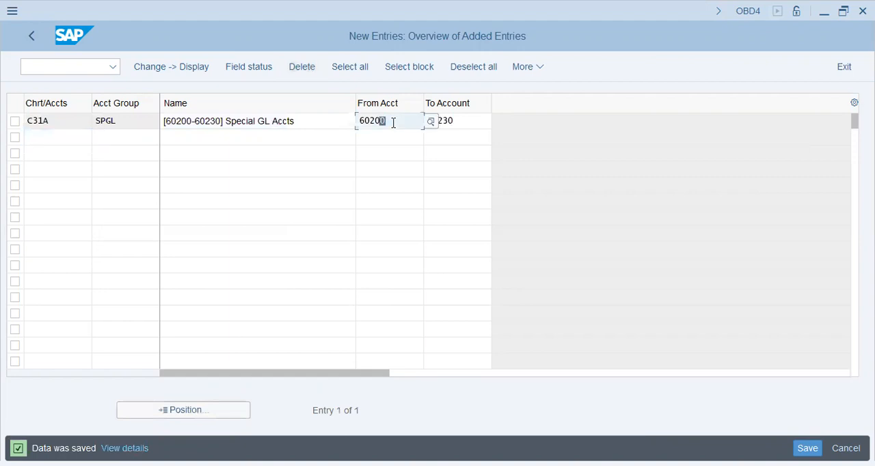
type("1")
key("Tab")
key("End")
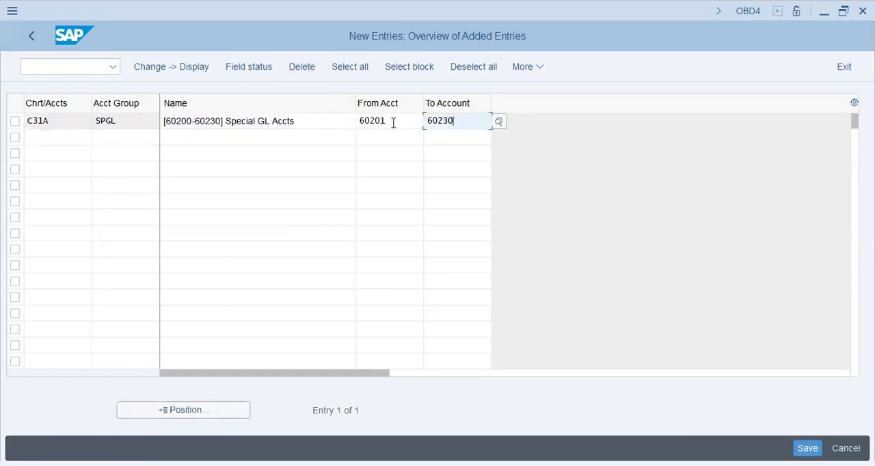
left_click(190, 122)
key("BackSpace")
type("1")
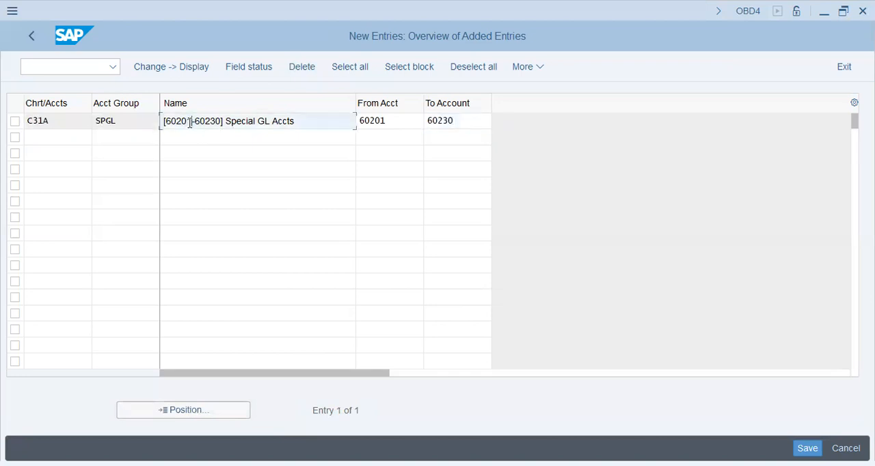
key("Tab")
key("Tab")
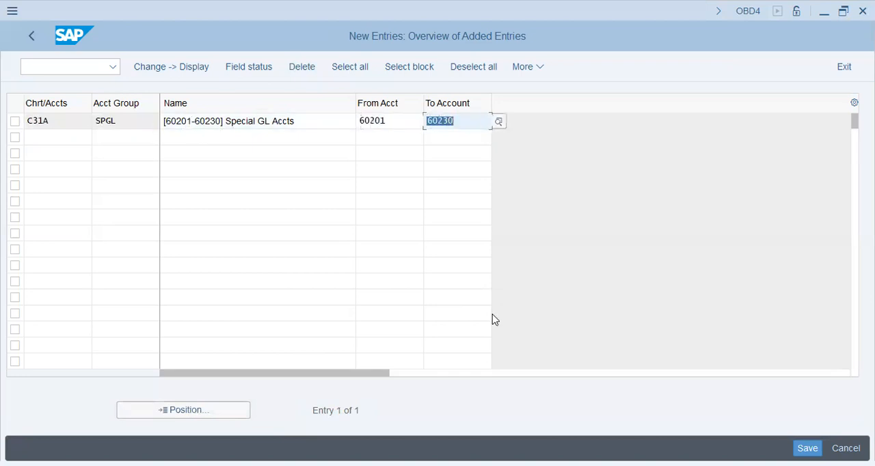
key("ctrl+s")
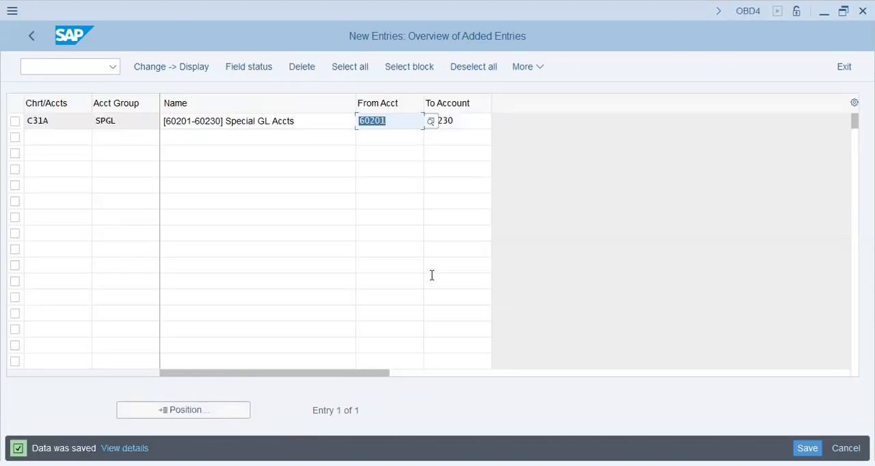
Step: Classify accounts 60201 to 60230 with the override indicator and item category 03100 Vendor: Special G/L Transaction
key("Right")
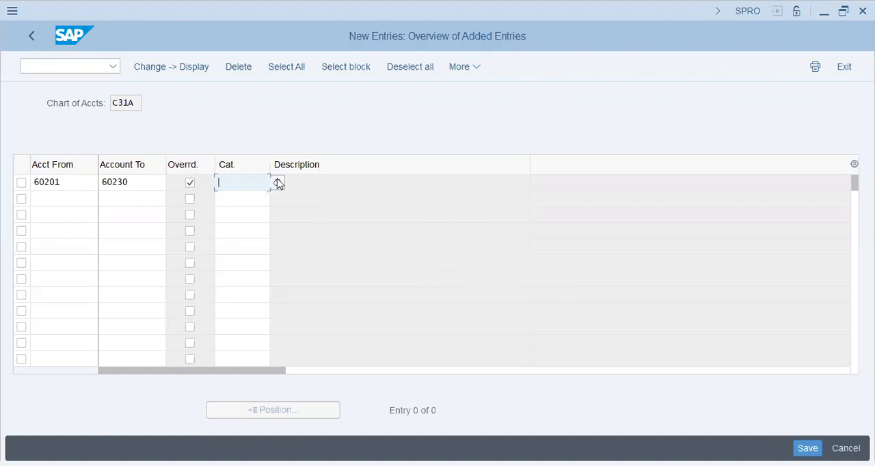
left_click(279, 184)
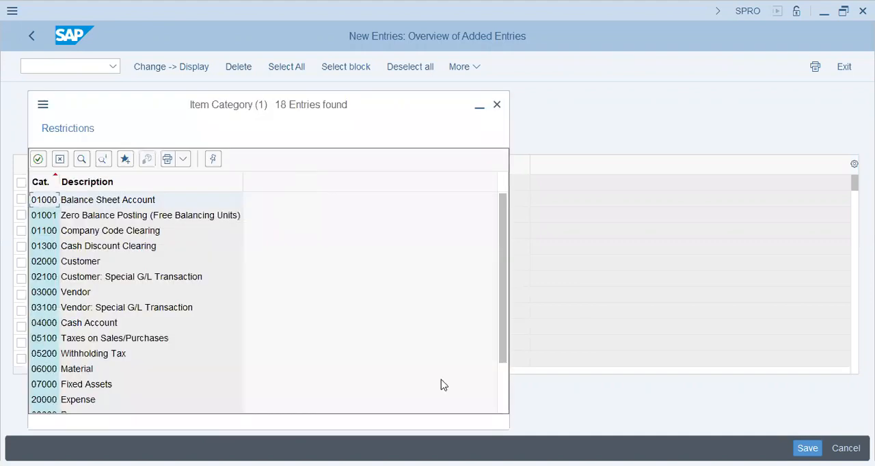
left_click_drag(504, 326, 503, 377)
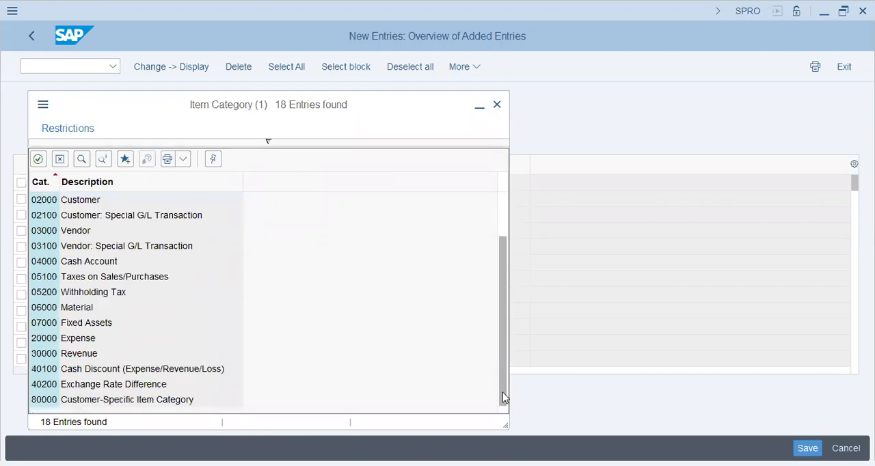
left_click(135, 253)
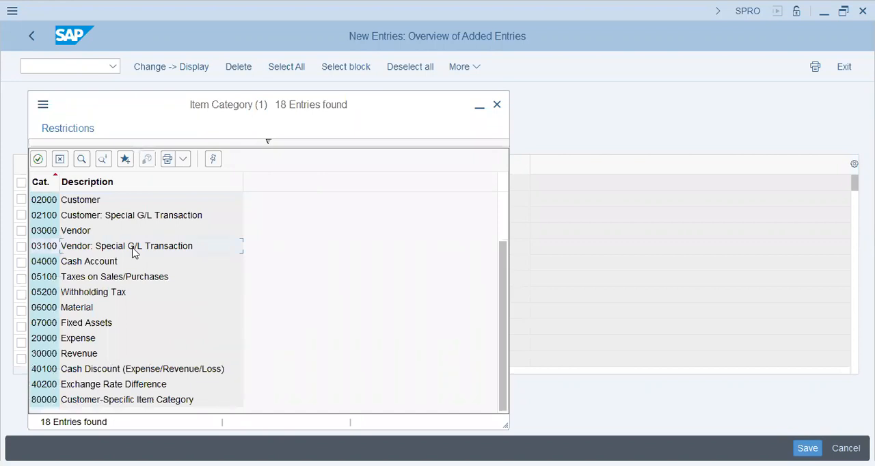
double_click(134, 253)
Step: Set the end account of the 03100 classification row to 60215
left_click(135, 185)
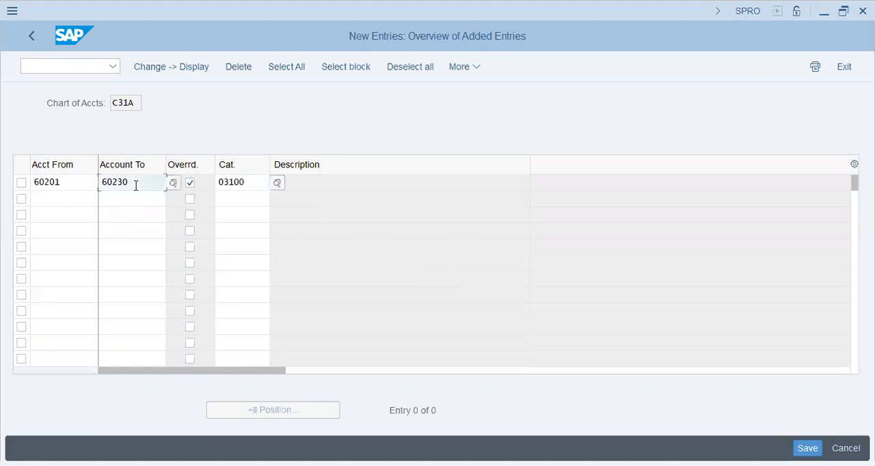
key("shift+Left")
key("shift+Left")
type("15")
key("Tab")
key("Tab")
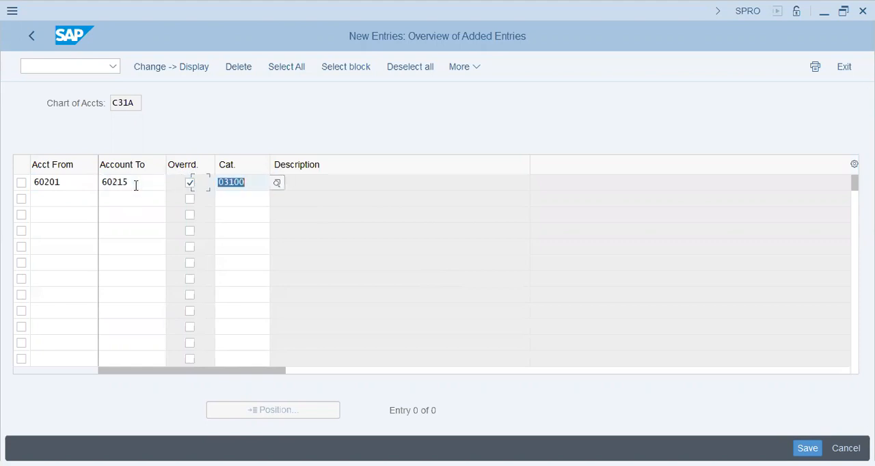
Step: Add a second document splitting classification row for accounts 60216 to 60230
key("Tab")
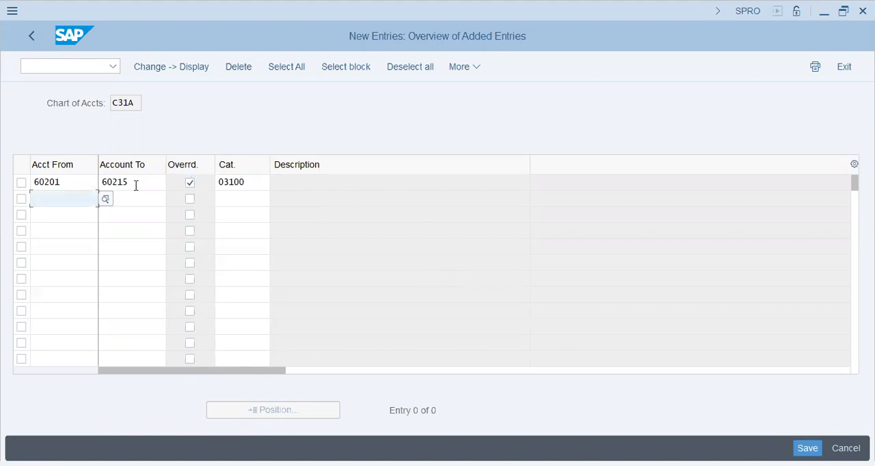
type("60215")
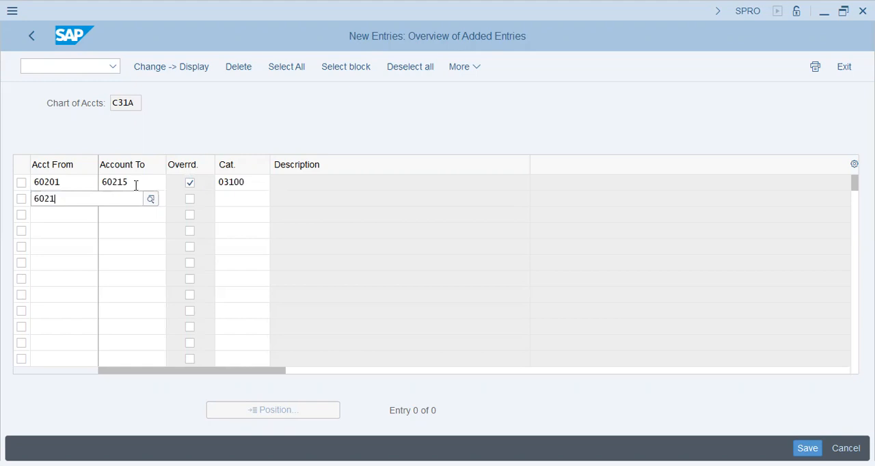
key("Tab")
key("shift+Tab")
key("Right")
key("shift+Left")
key("shift+Left")
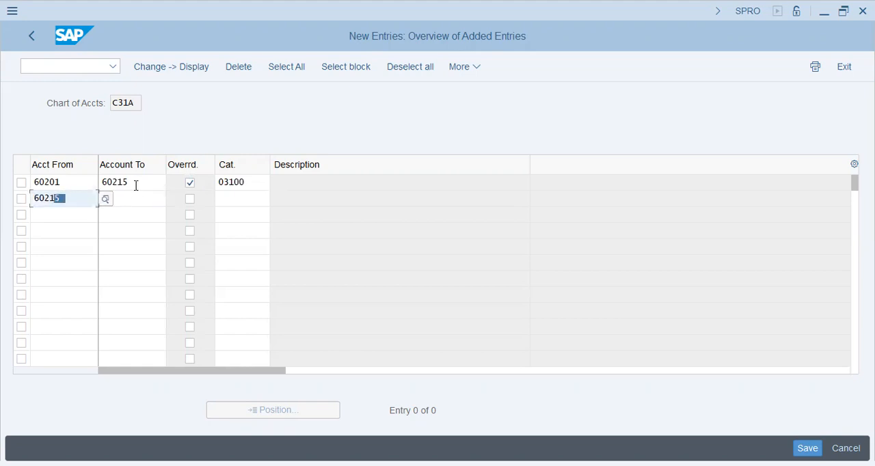
type("6")
key("Tab")
type("6023")
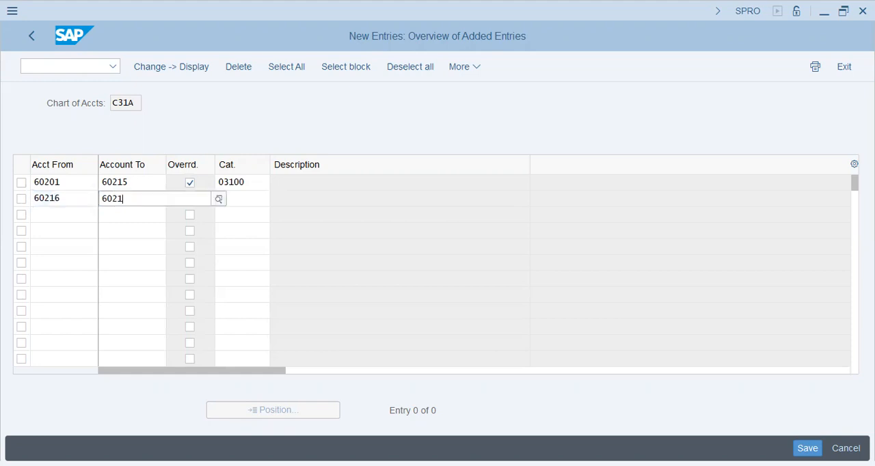
type("0")
Step: Set the override indicator and item category 02100 Customer: Special G/L Transaction for accounts 60216 to 60230
key("Tab")
key("space")
key("Tab")
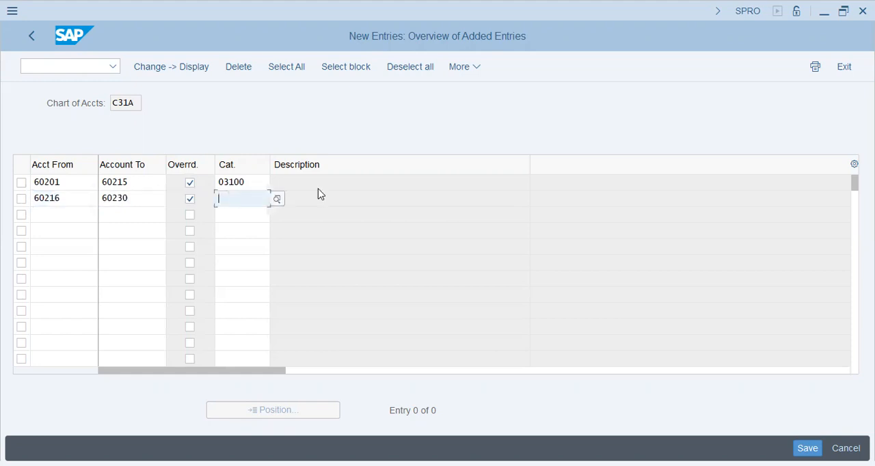
left_click(278, 201)
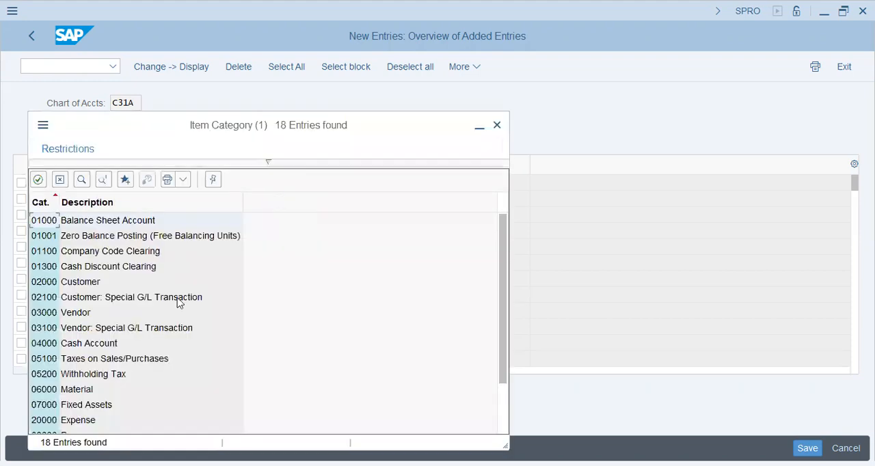
left_click(156, 297)
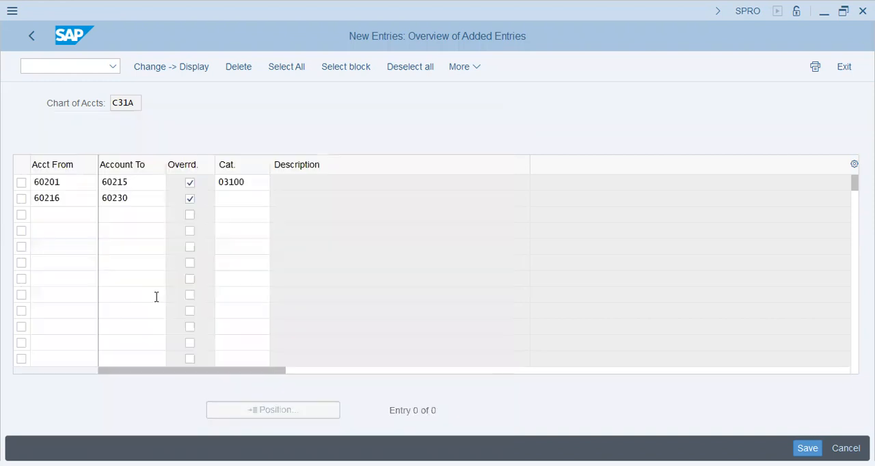
key("Return")
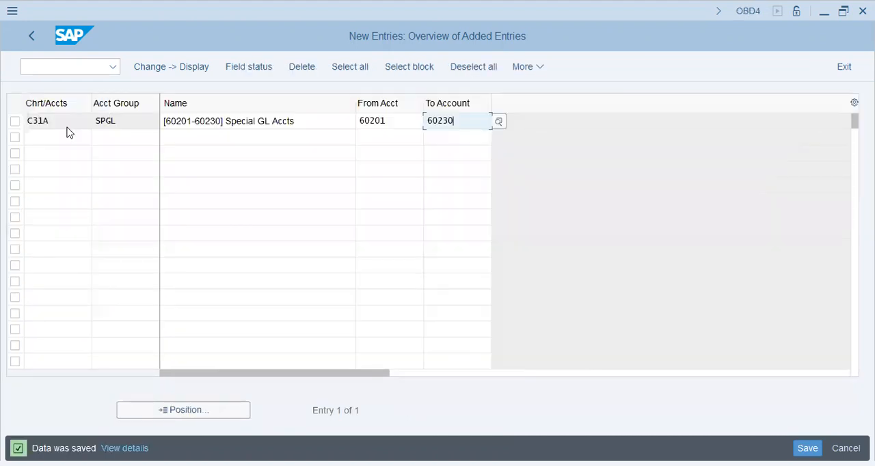
Step: Position the G/L account groups list at chart of accounts C31A and review the reconciliation and special G/L account groups
left_click(34, 37)
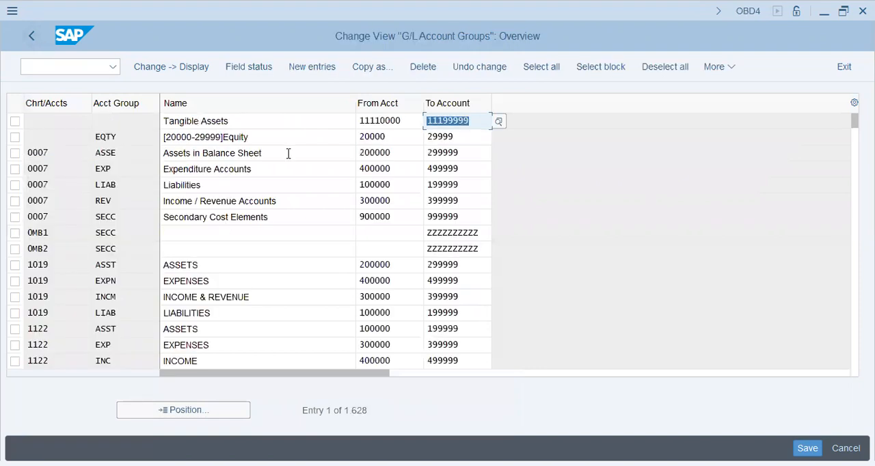
left_click(180, 410)
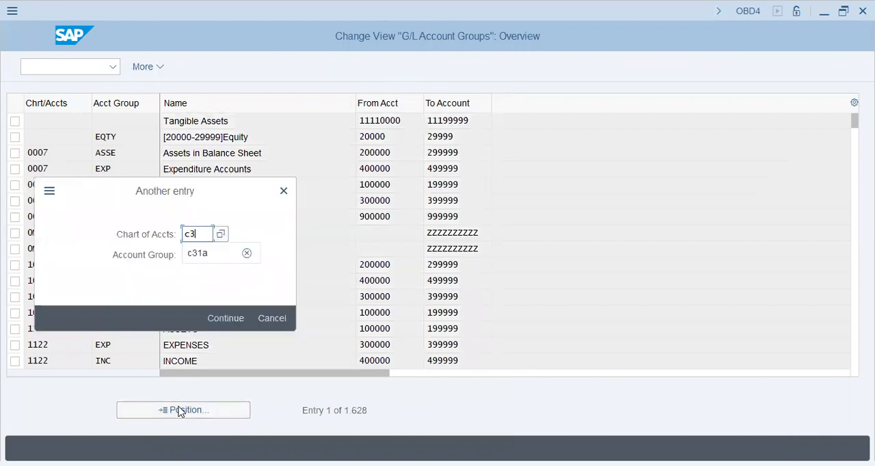
key("Return")
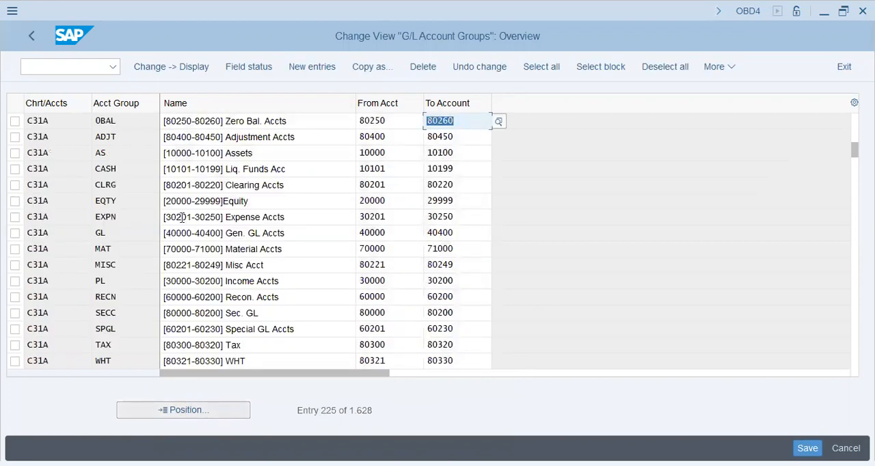
left_click(279, 250)
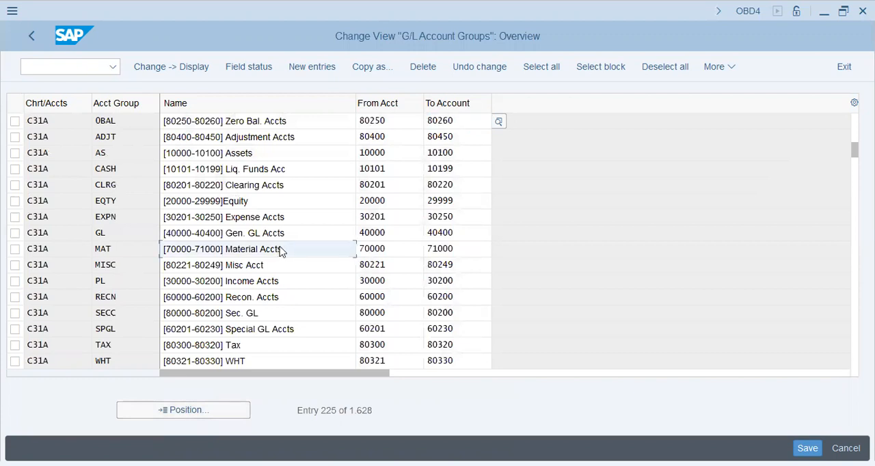
left_click(268, 315)
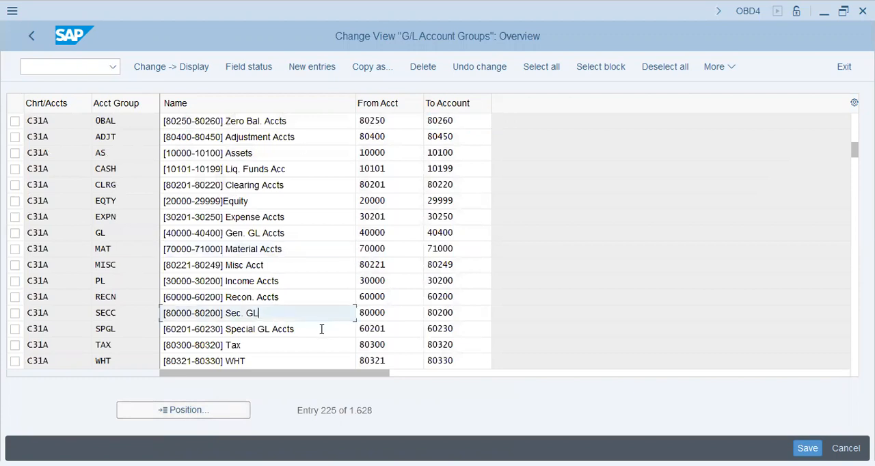
left_click_drag(289, 296, 139, 286)
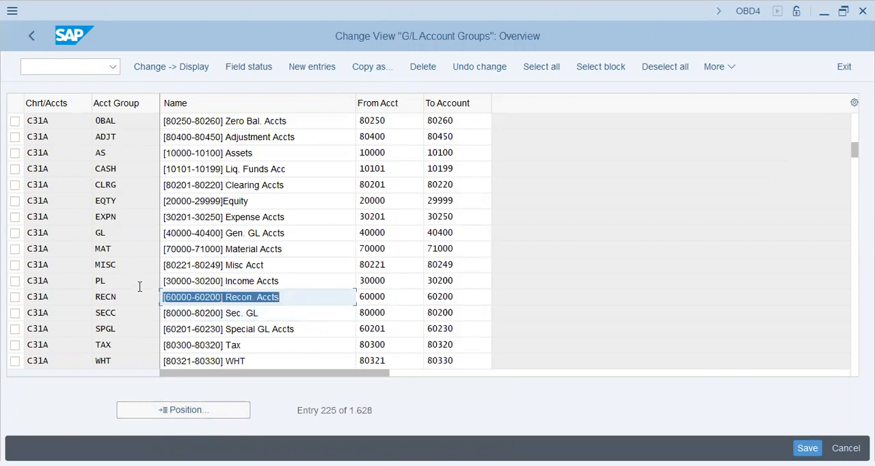
left_click_drag(322, 333, 131, 343)
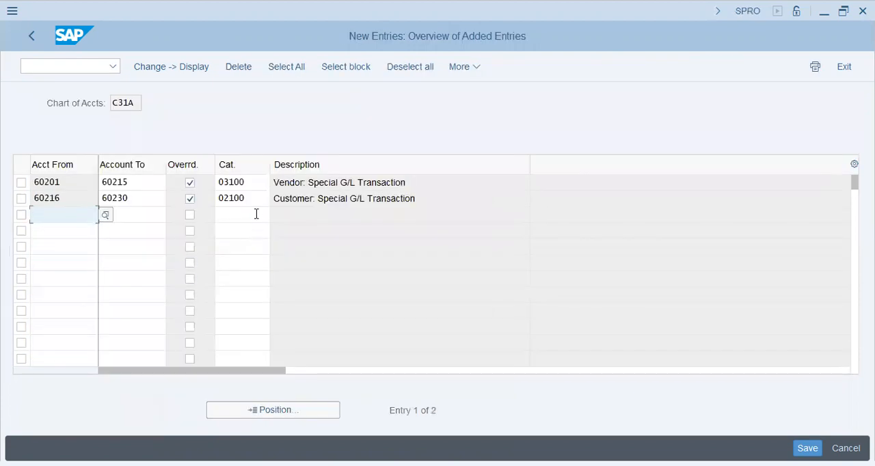
Step: Check the available item categories for the third classification row, looking at 03000 Vendor
left_click(257, 214)
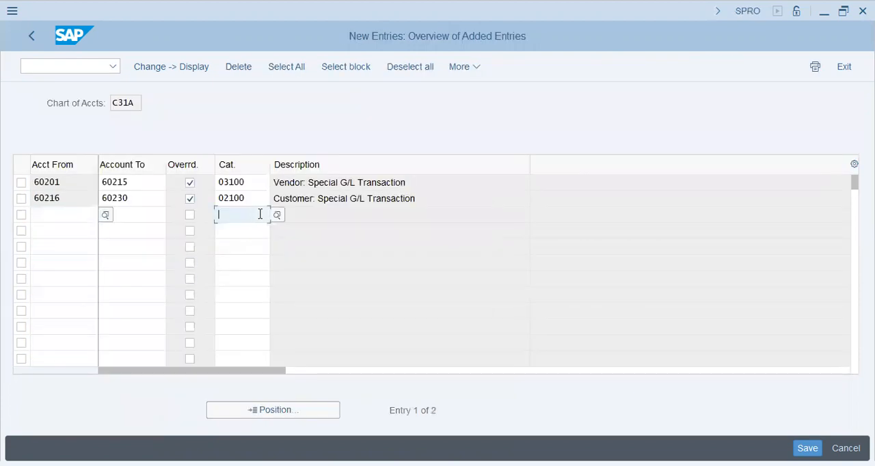
left_click(279, 216)
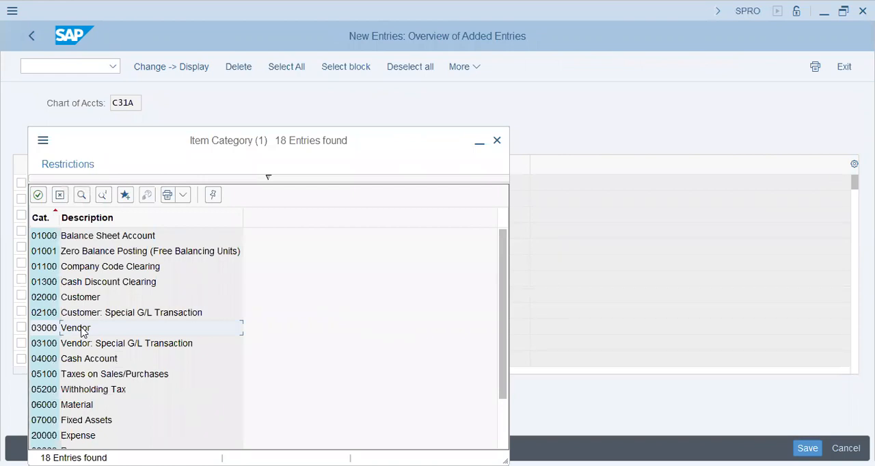
left_click(82, 330)
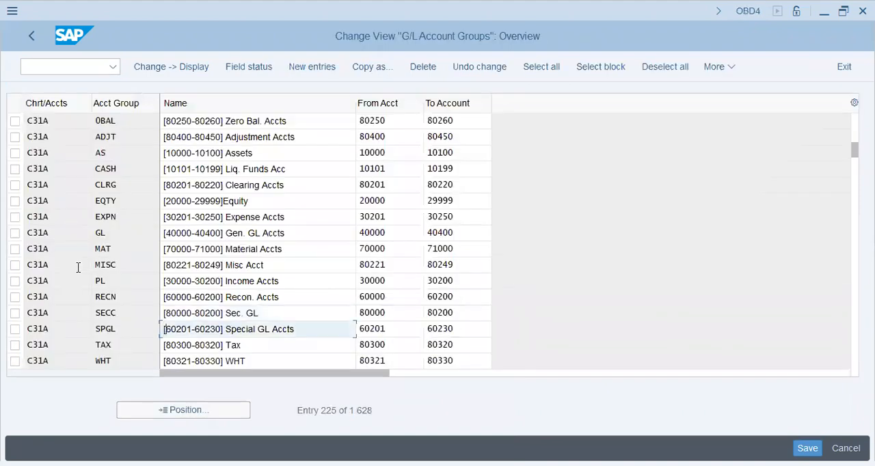
key("Right")
key("Right")
key("Right")
key("Right")
key("Right")
key("Right")
key("Right")
key("Right")
key("Right")
Step: Copy the SPGL group's end account and start a new G/L account group VEND in chart of accounts C31A
key("Tab")
key("Tab")
key("ctrl+c")
key("End")
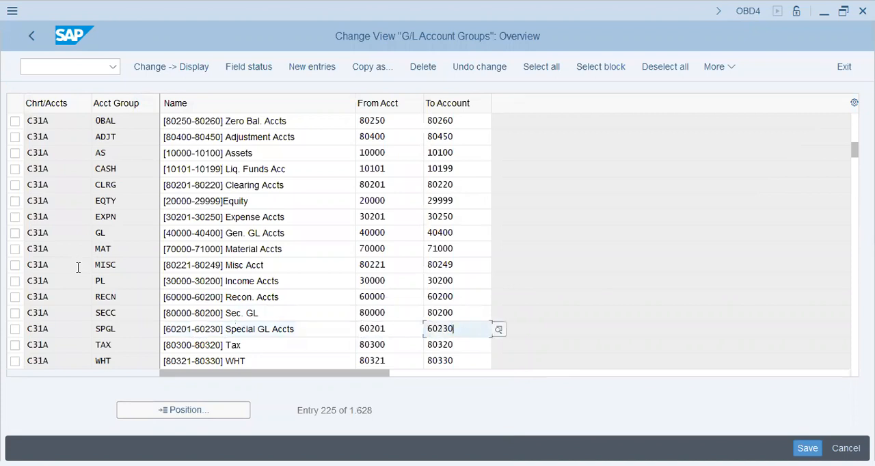
left_click(312, 68)
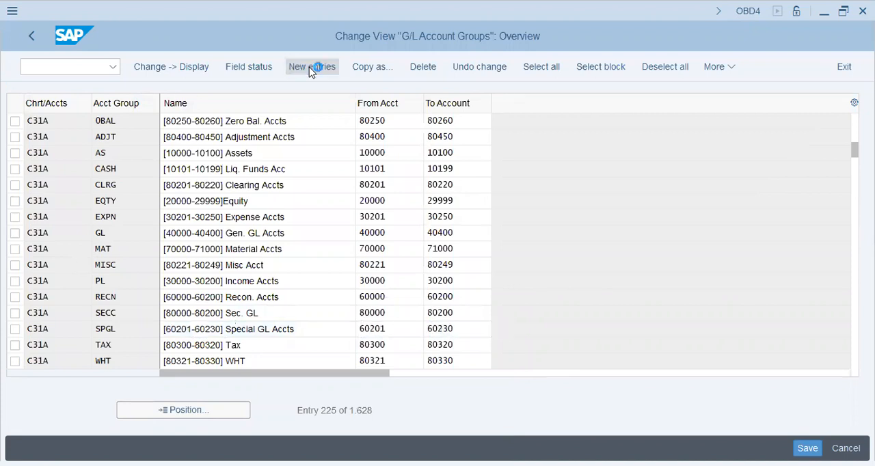
type("C31A")
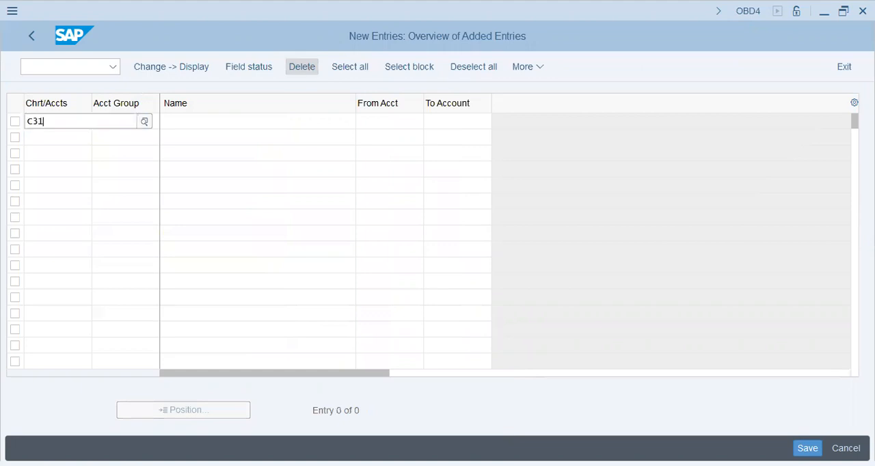
key("Tab")
type("VEND")
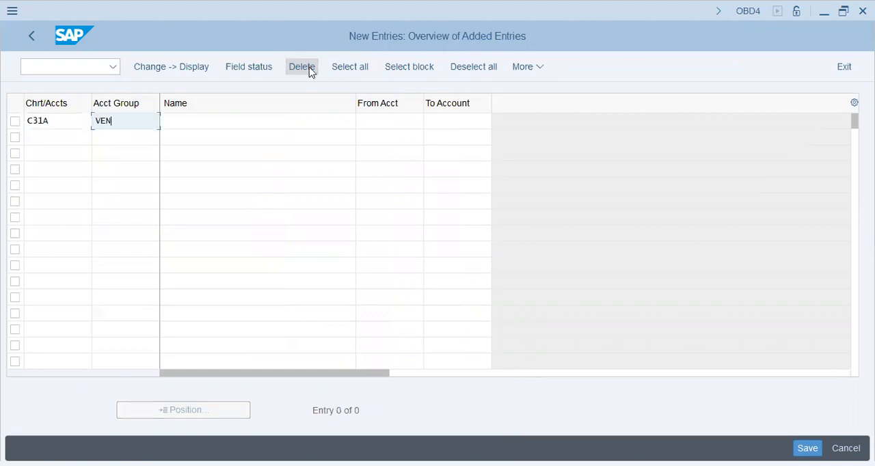
key("Tab")
type("[")
key("ctrl+v")
key("shift+Left")
type("1-6024")
key("BackSpace")
type("50] Vendor Accts")
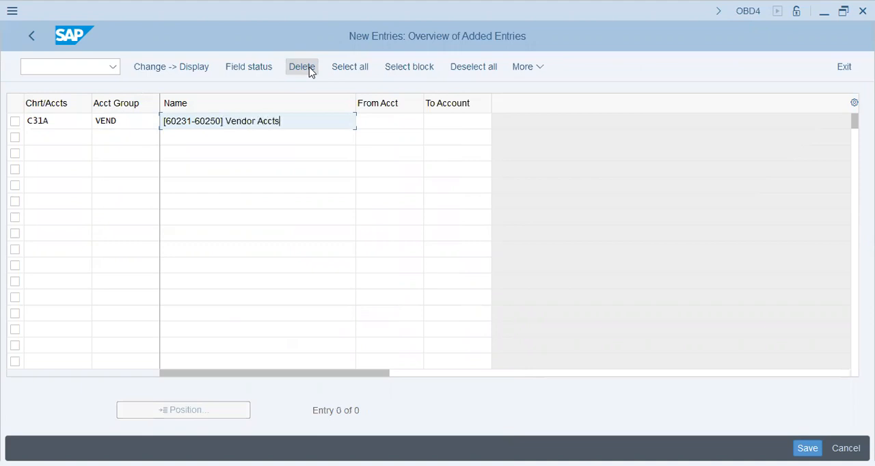
Step: Set the VEND group's account range from 60231 to 60250 and save the new account group
key("Tab")
type("6023")
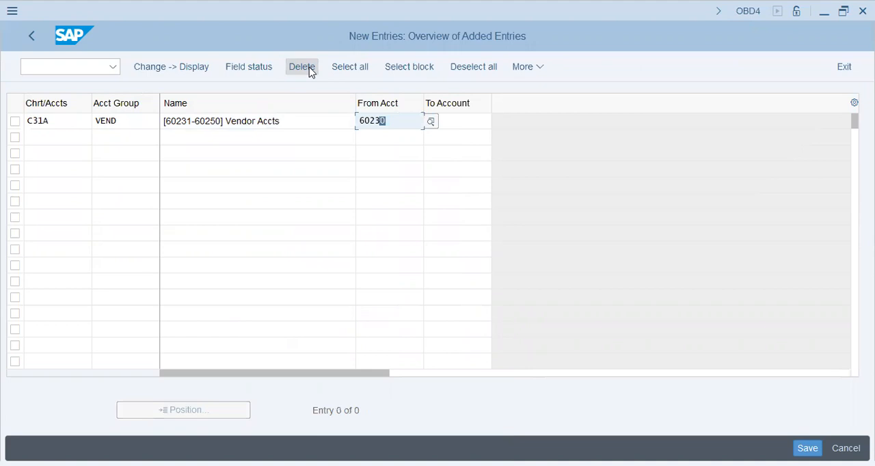
type("1")
key("Tab")
type("60250")
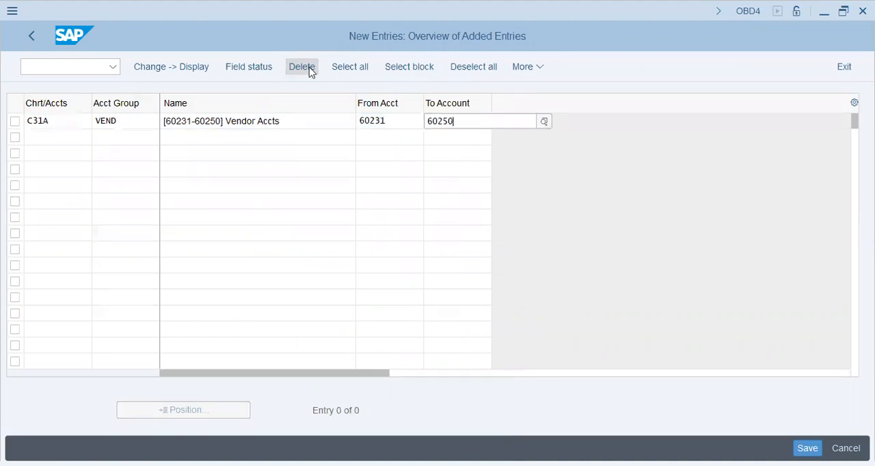
key("Return")
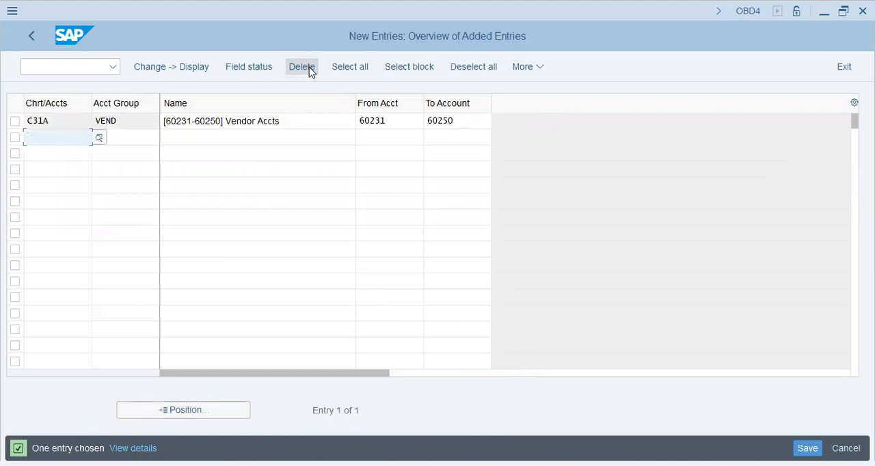
key("ctrl+s")
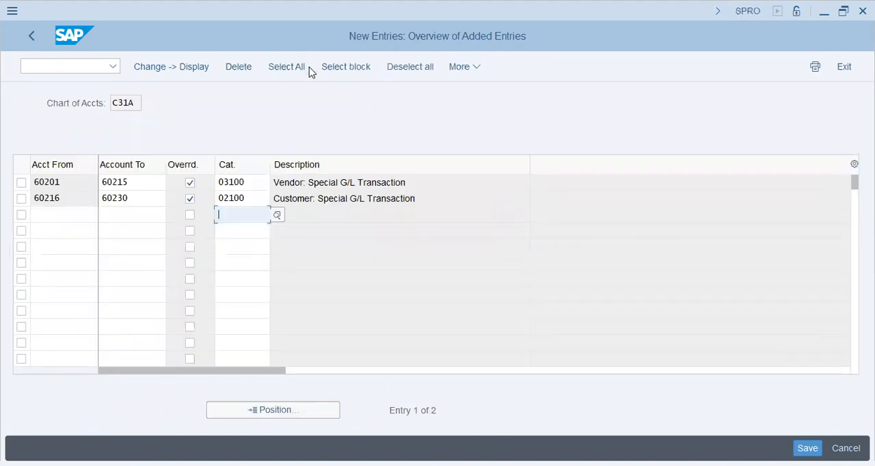
Step: Classify accounts 60231 to 60250 with item category 03000 Vendor in the third document splitting row
key("shift+Tab")
key("shift+Tab")
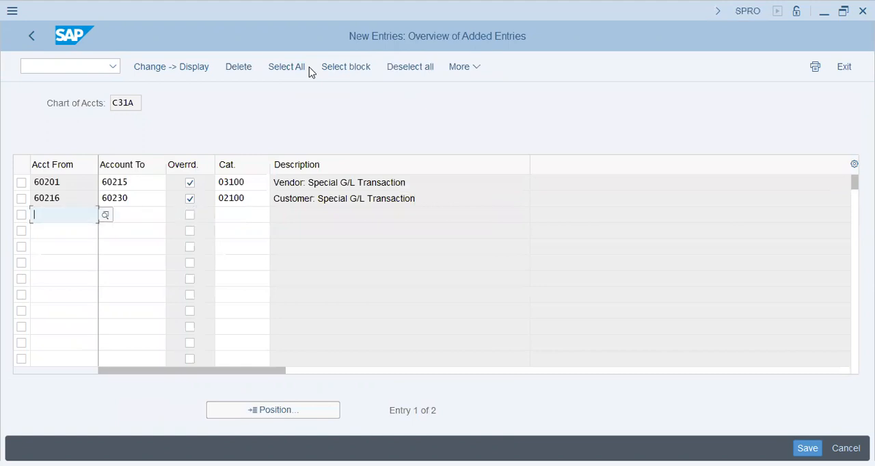
type("60230")
key("BackSpace")
type("1")
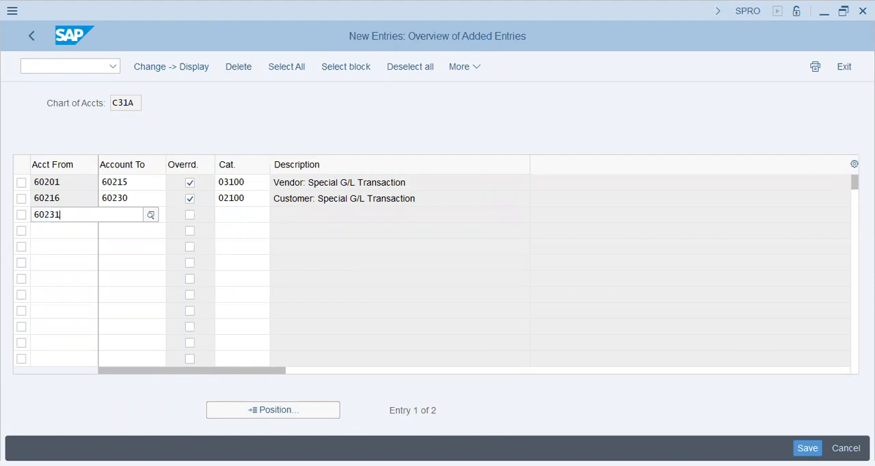
key("Tab")
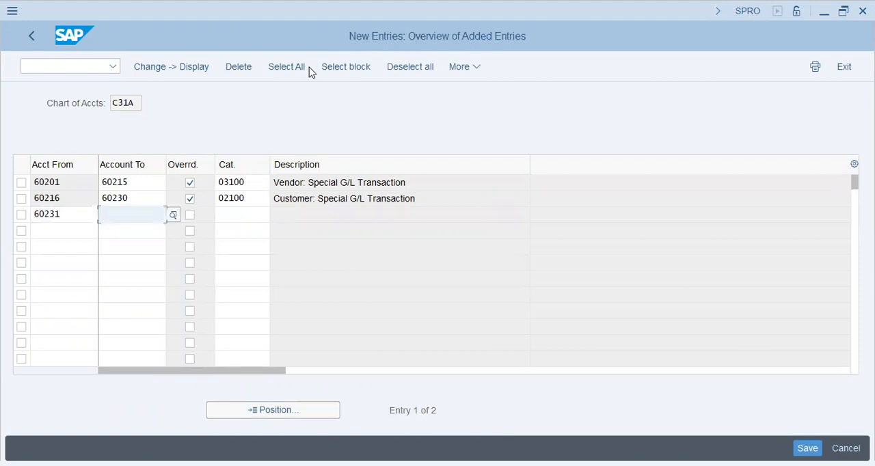
type("60250")
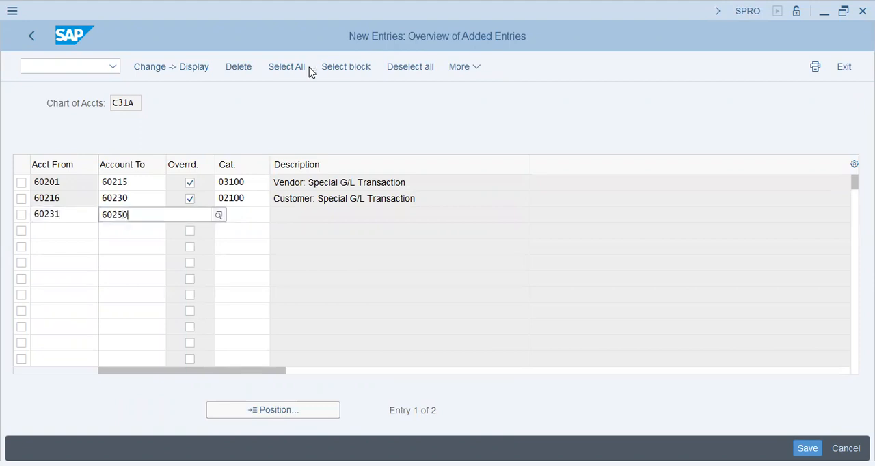
key("Tab")
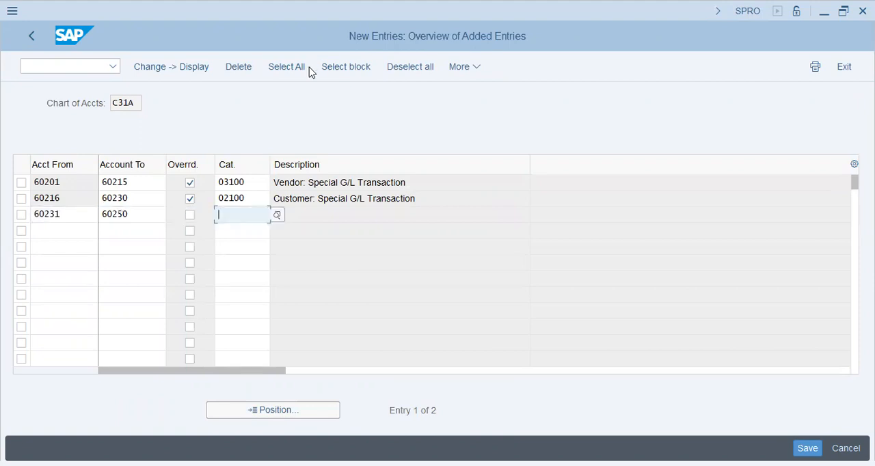
left_click(278, 215)
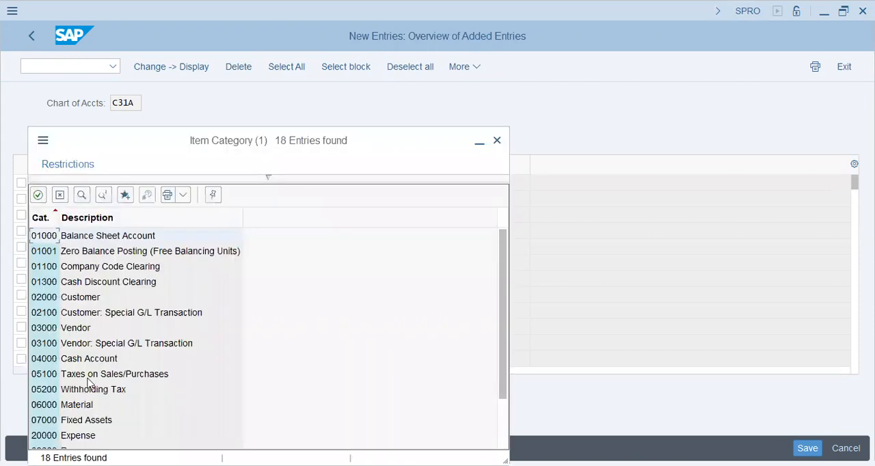
left_click(81, 329)
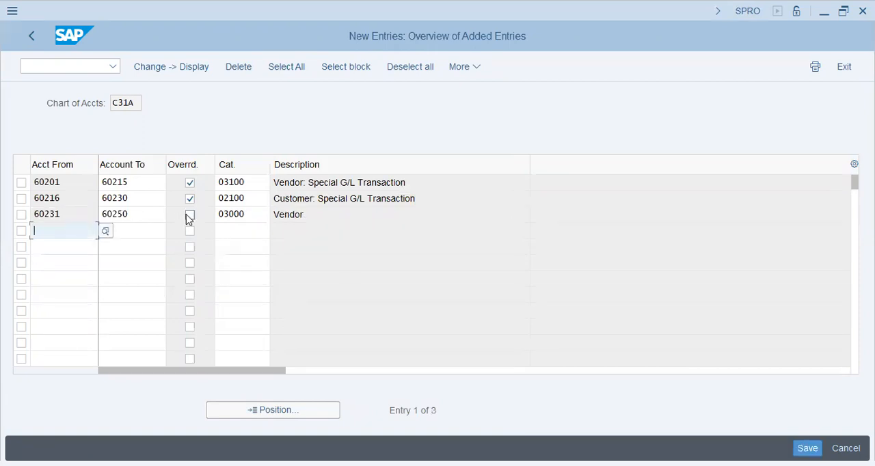
Step: Enable the item category override for accounts 60231 to 60250 and read the field help on overriding internal item category derivation
left_click(189, 216)
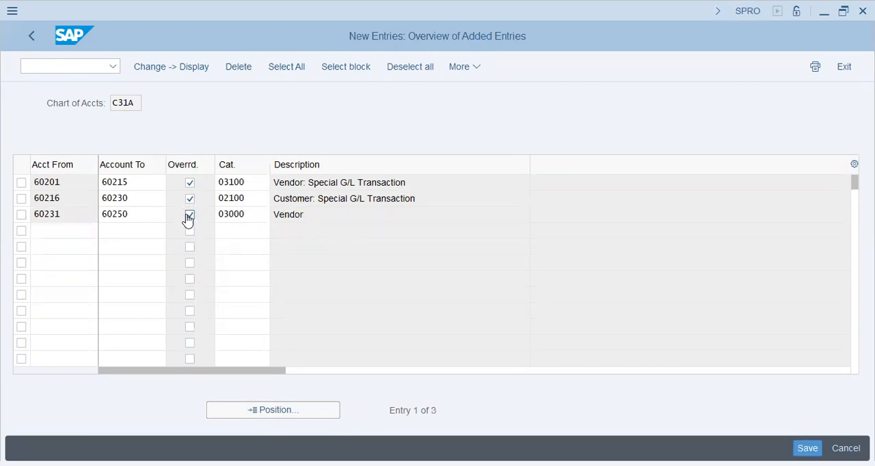
key("F1")
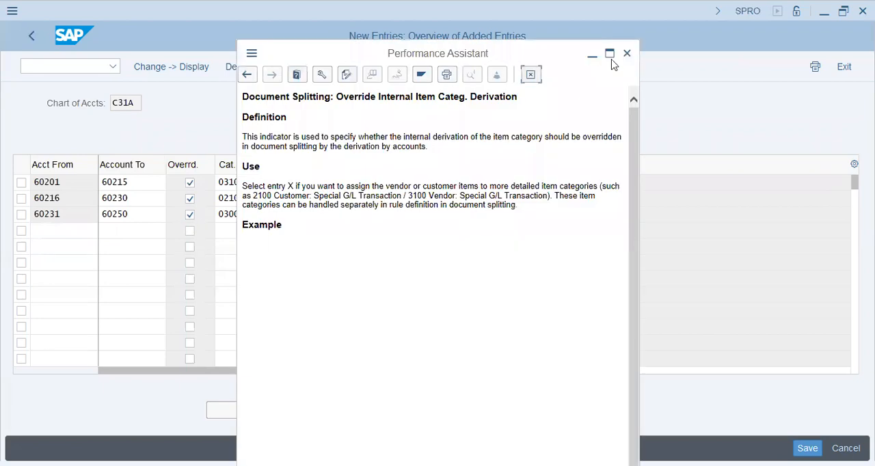
left_click_drag(484, 58, 611, 60)
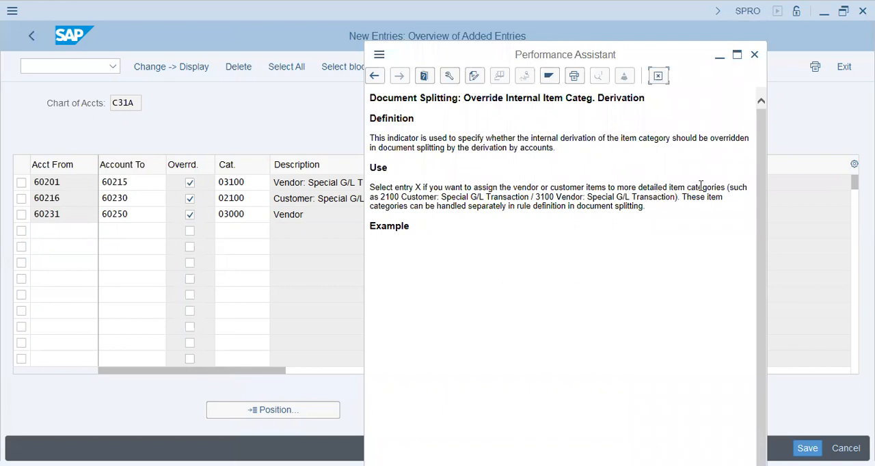
left_click_drag(407, 198, 429, 198)
left_click(511, 197)
left_click_drag(539, 196, 566, 199)
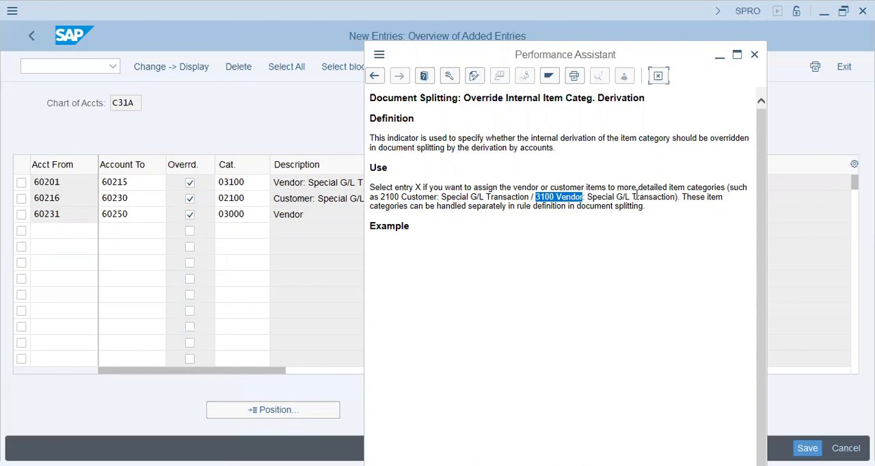
left_click_drag(637, 197, 671, 198)
left_click_drag(426, 206, 615, 207)
left_click(666, 205)
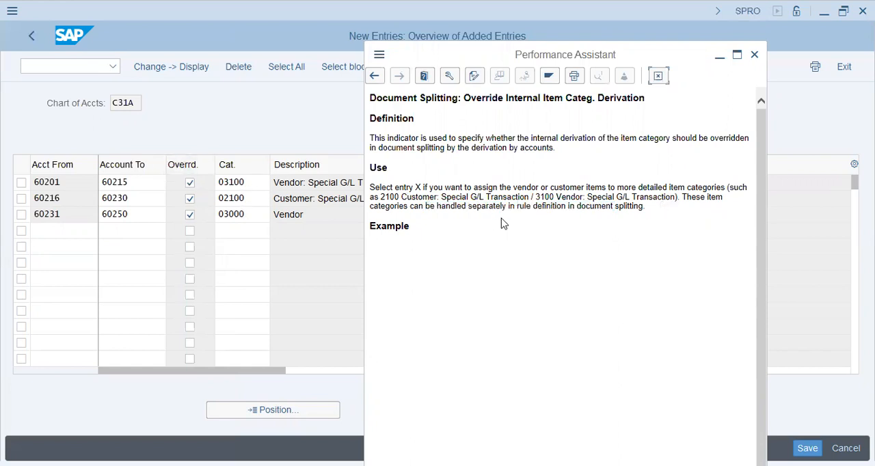
left_click(754, 56)
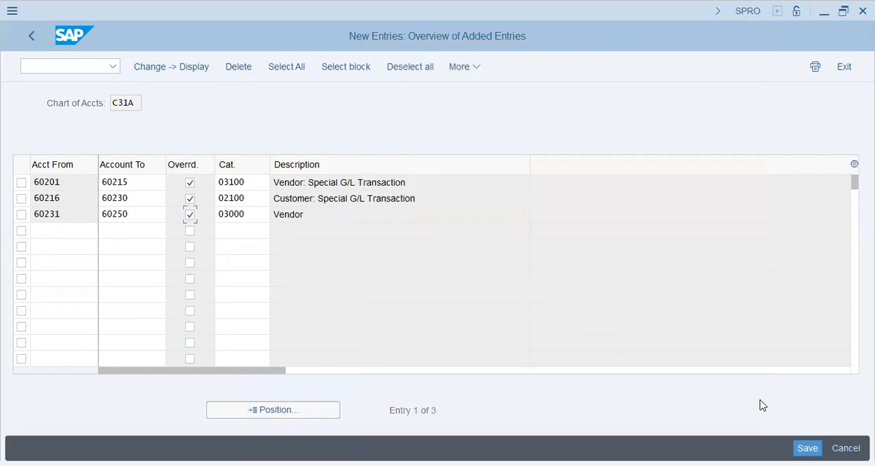
Step: Save the three account classification entries, accepting the customizing check messages and recording them in customizing request SA2K900581
left_click(808, 448)
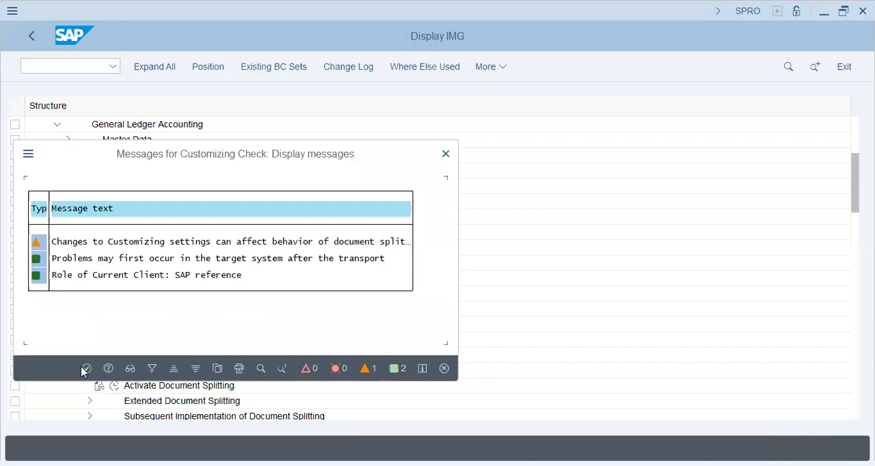
left_click(86, 369)
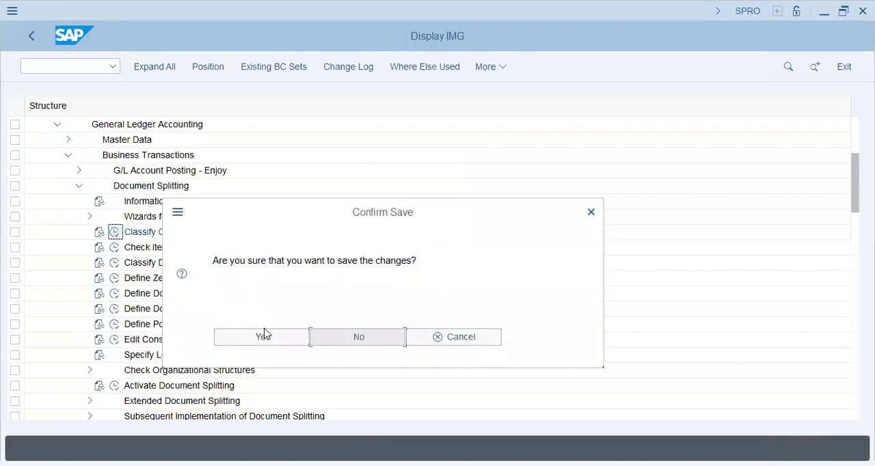
left_click(265, 335)
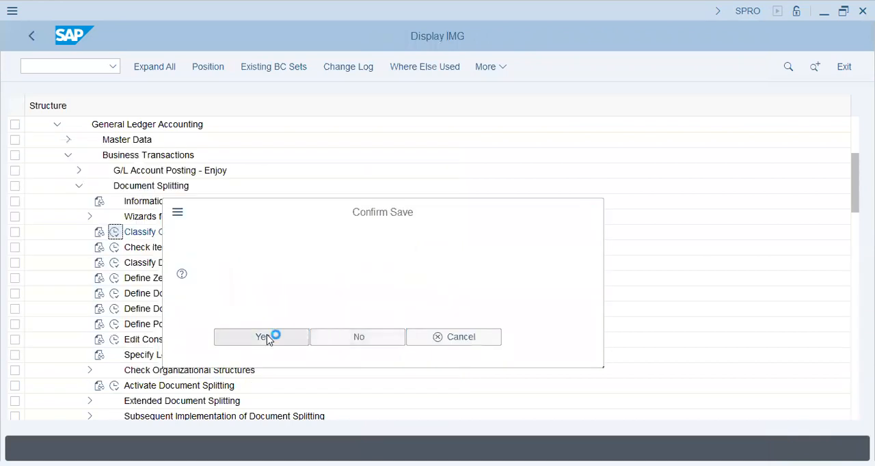
left_click(288, 300)
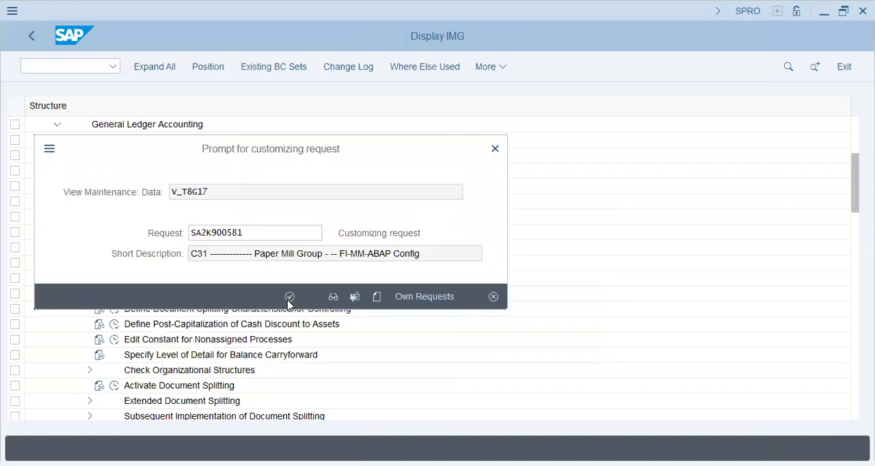
left_click(288, 299)
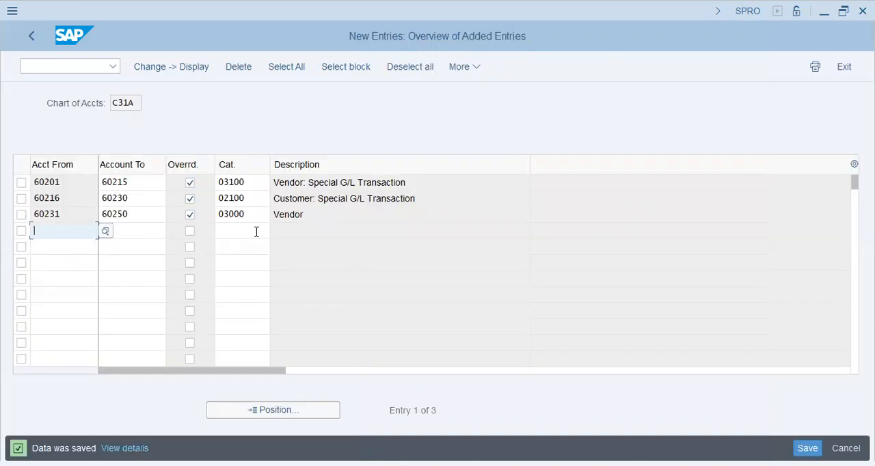
left_click(256, 213)
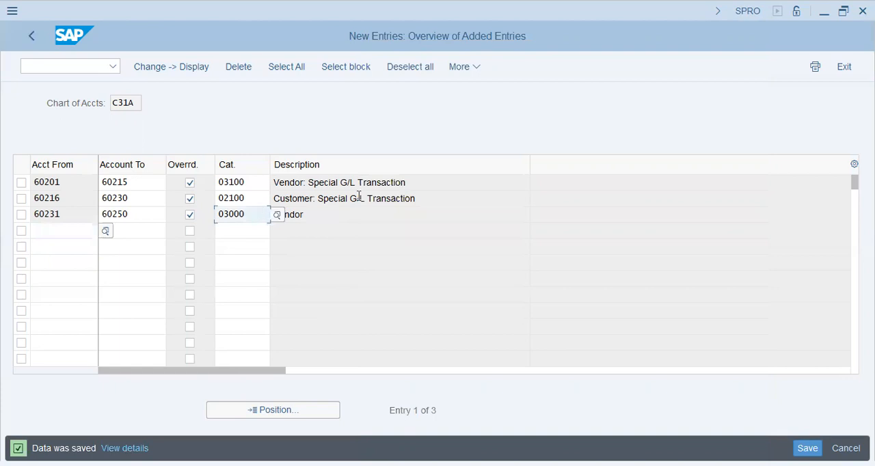
left_click(429, 183)
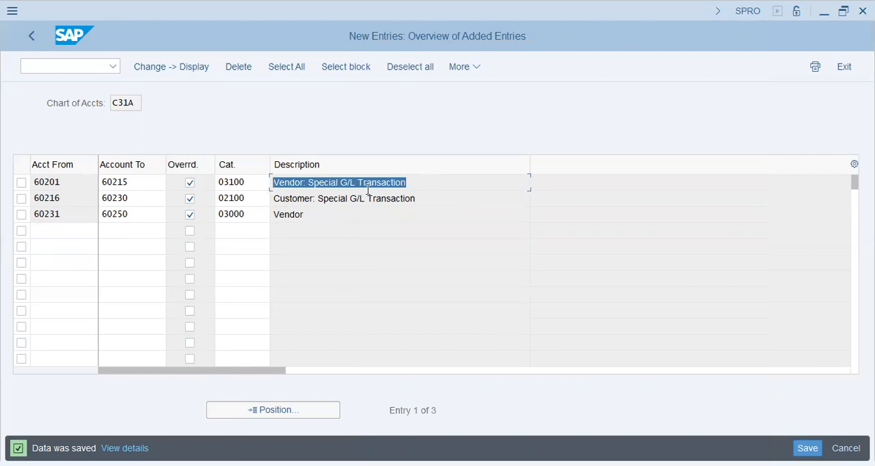
Step: Review the saved special G/L and vendor classifications, return to the full C31A classification overview and leave the activity
left_click(410, 183)
left_click_drag(408, 183, 253, 178)
left_click(431, 182)
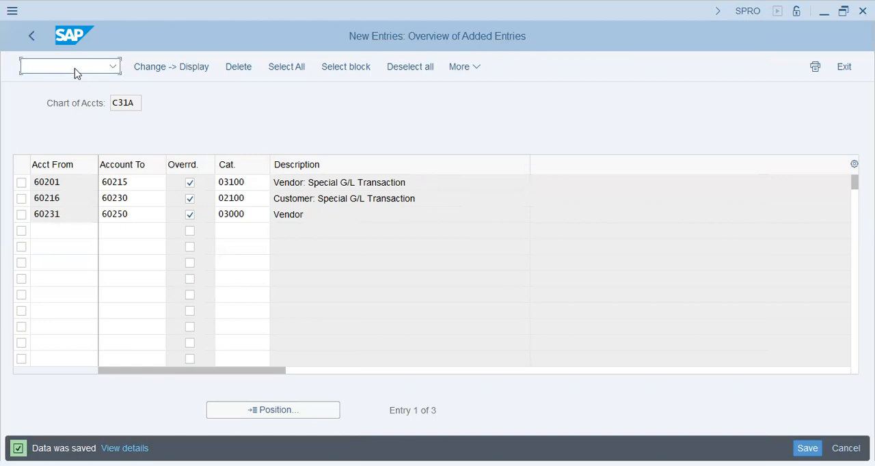
left_click(42, 64)
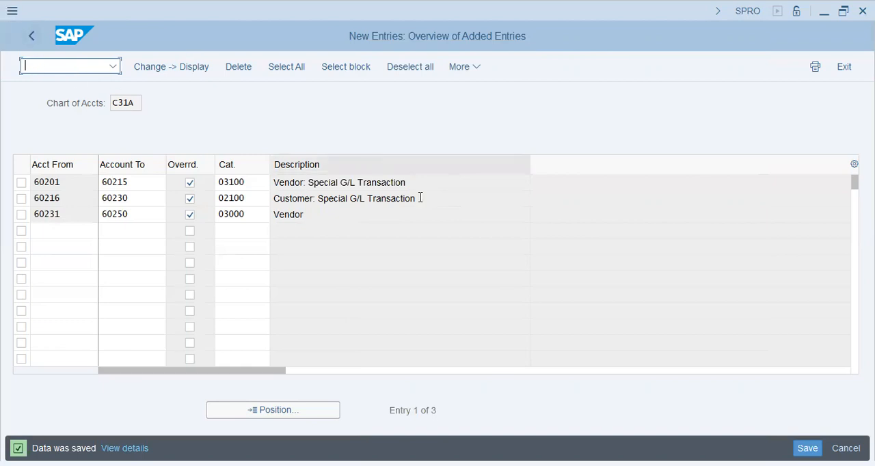
left_click_drag(408, 185, 191, 179)
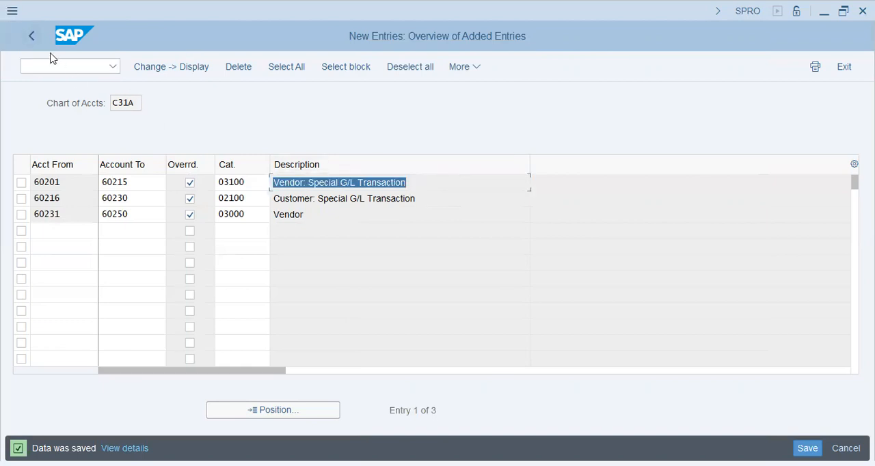
left_click(32, 37)
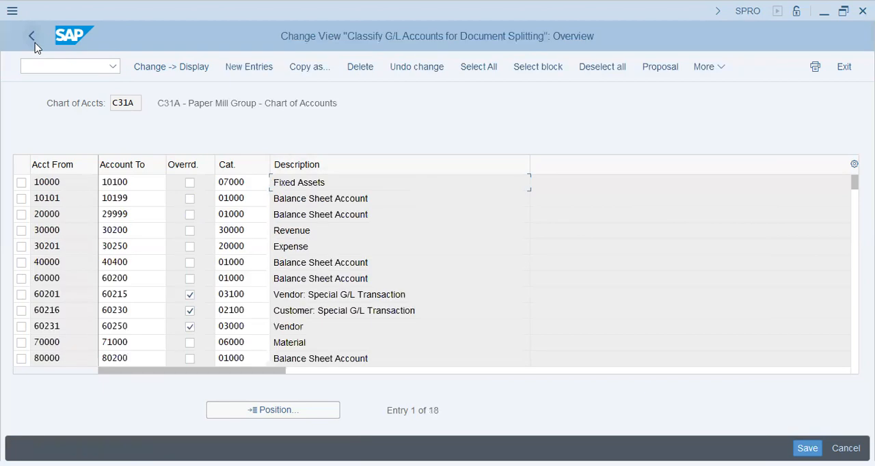
left_click(31, 35)
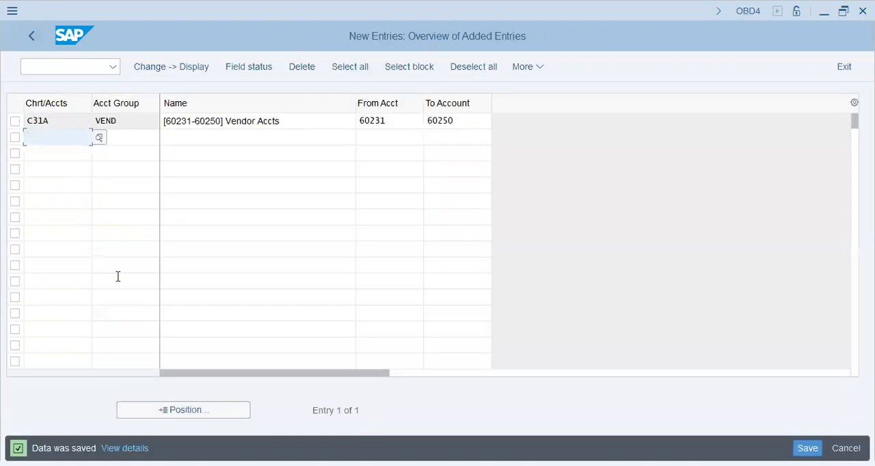
Step: Look up the C31A account groups in the G/L account group overview to find the zero balance account range
left_click(26, 39)
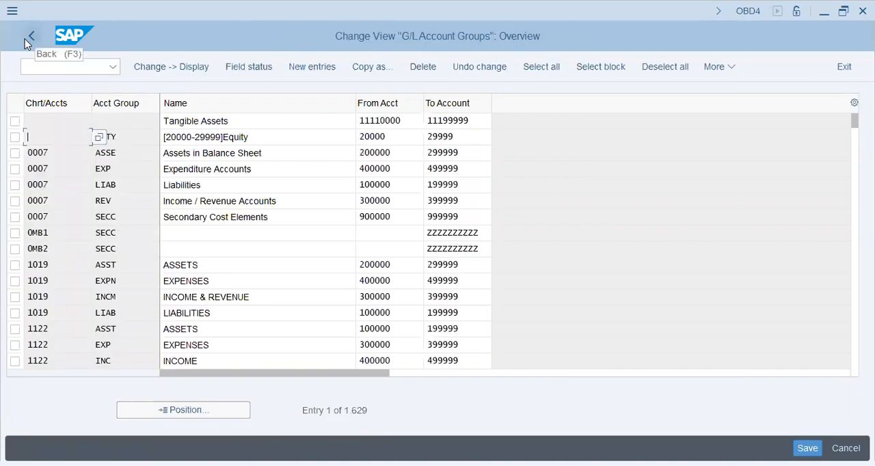
left_click(152, 413)
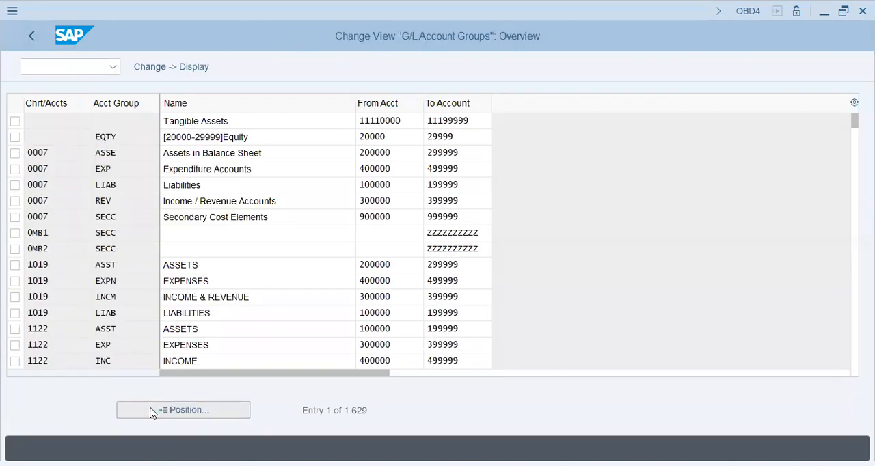
type("c31a")
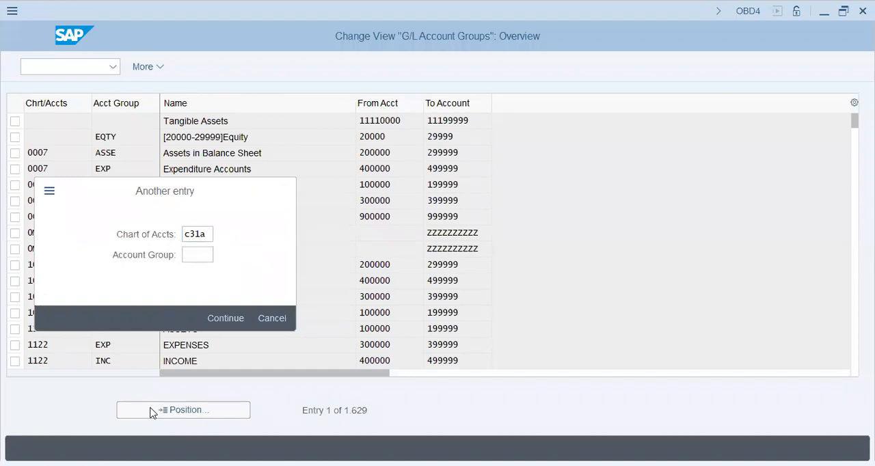
key("Return")
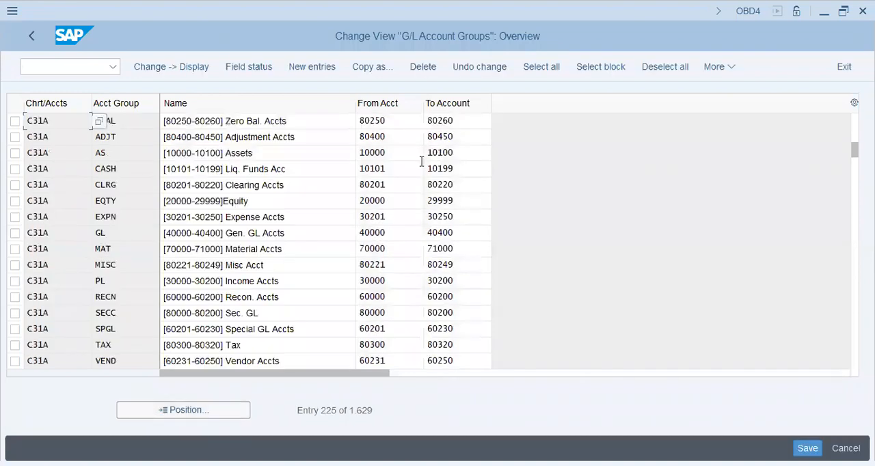
left_click_drag(352, 119, 304, 122)
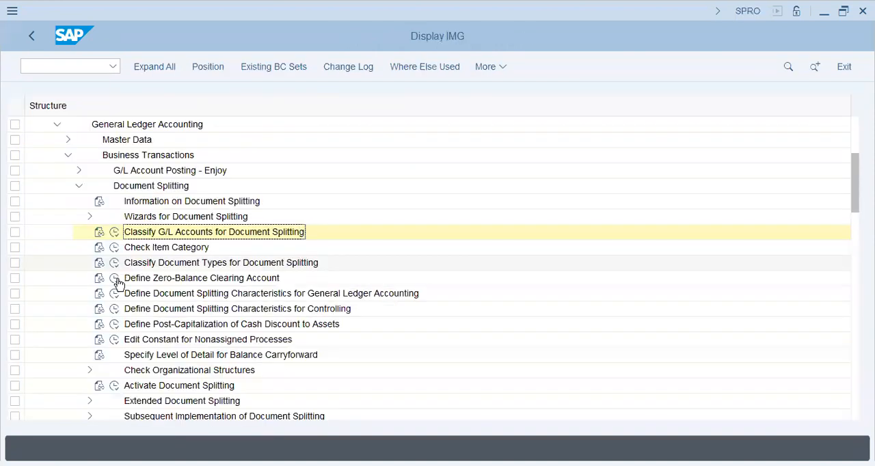
Step: Open the zero-balance clearing account configuration and display the accounts of account key 000 for chart of accounts C31A
left_click(116, 280)
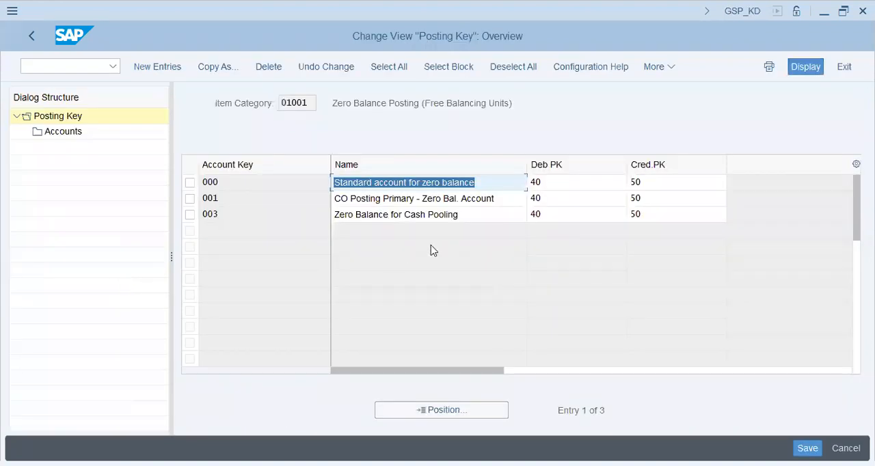
left_click(501, 197)
left_click(430, 179)
left_click(189, 182)
left_click(65, 132)
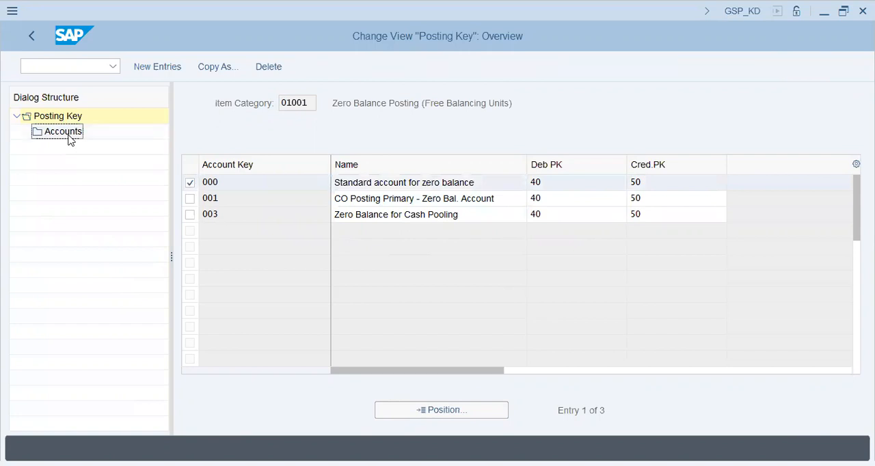
type("c31a")
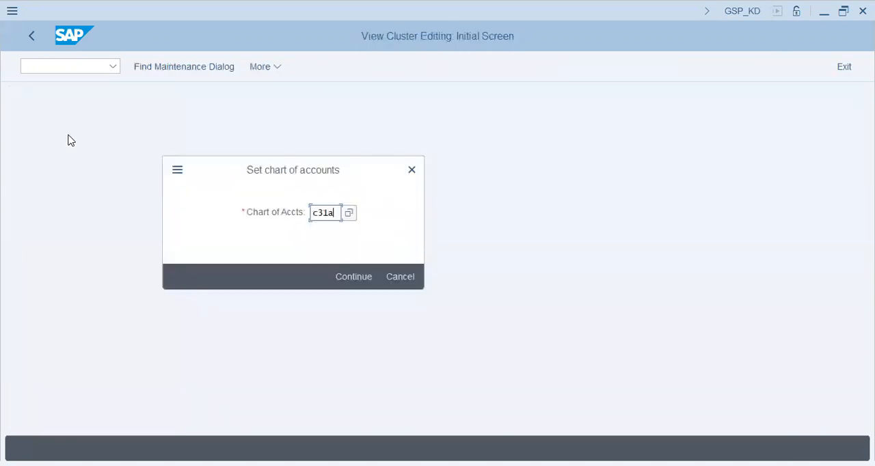
key("Return")
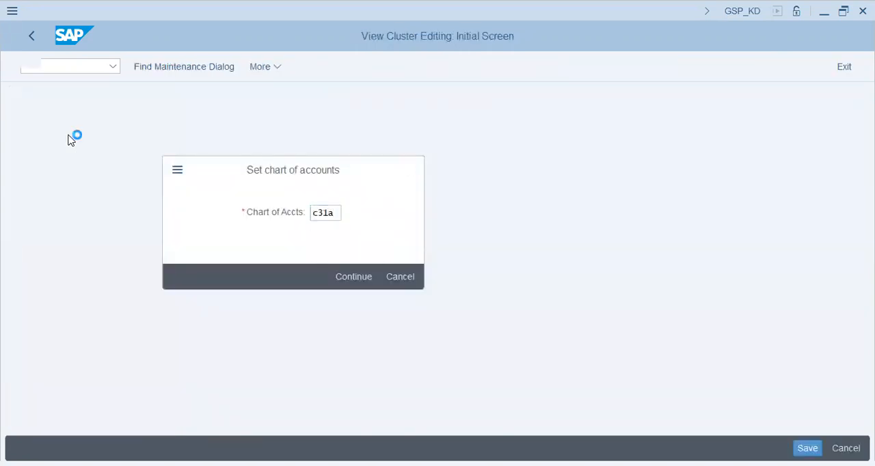
Step: Assign G/L account 80250 to account key 000 and save it in customizing request SA2K900581
left_click(164, 73)
type("80250")
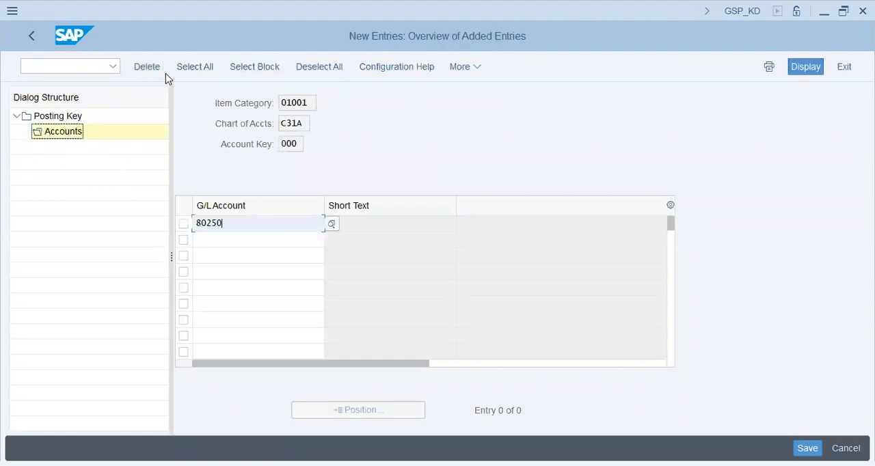
key("Return")
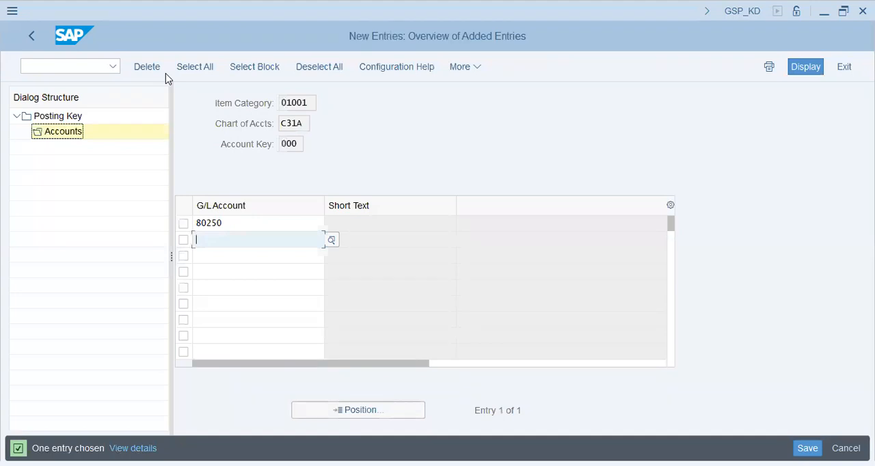
key("ctrl+s")
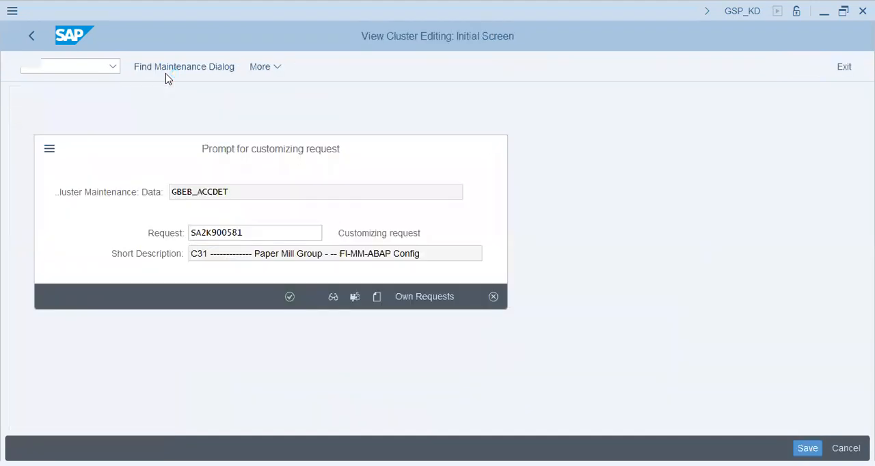
key("Return")
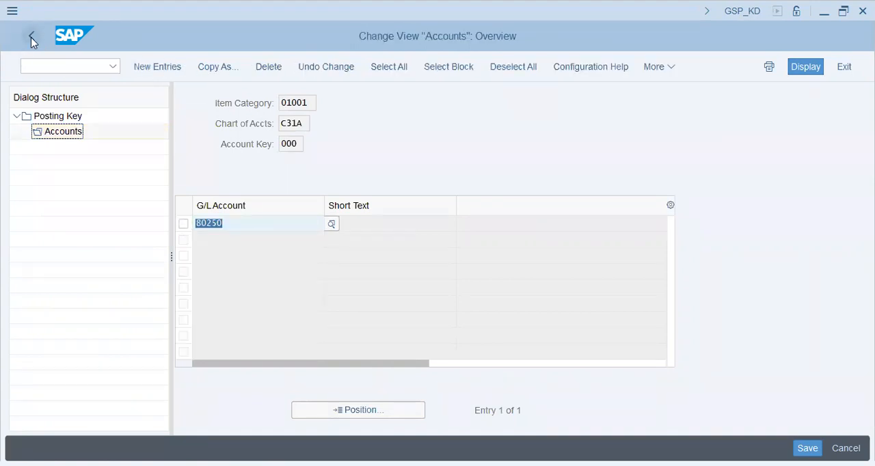
left_click(30, 35)
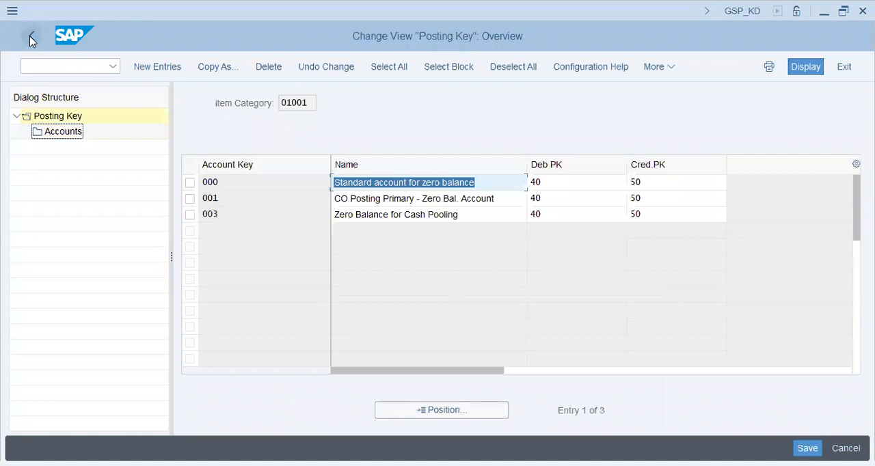
Step: Assign G/L account 80250 to account key 001, CO Posting Primary - Zero Bal. Account, save and return to the account keys
left_click_drag(422, 198, 271, 197)
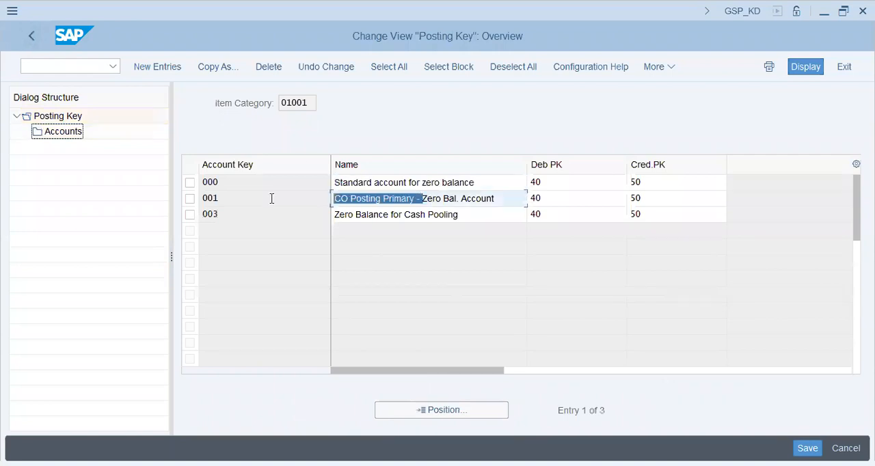
left_click(190, 198)
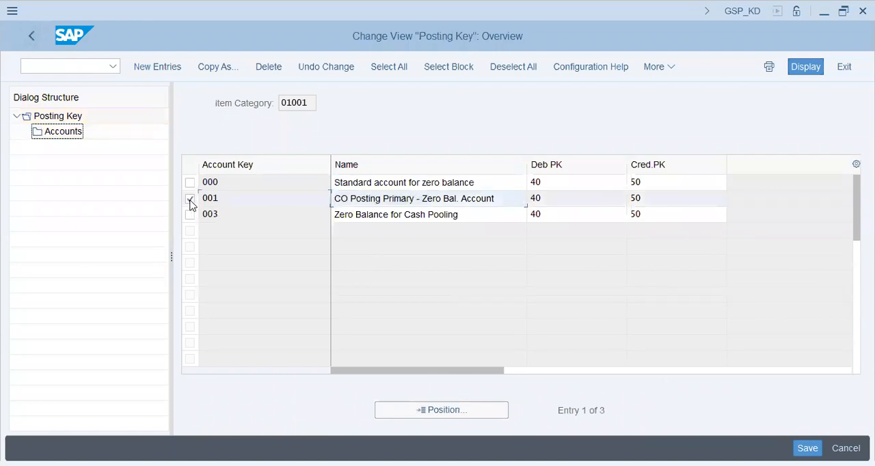
double_click(56, 134)
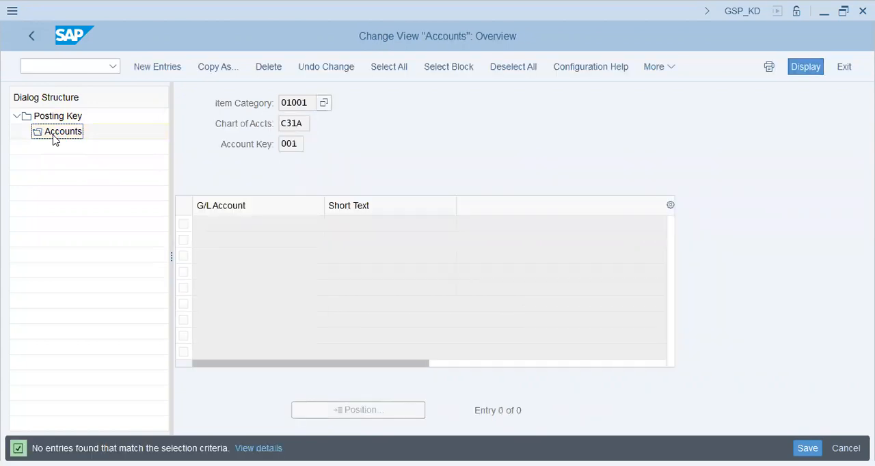
left_click(160, 66)
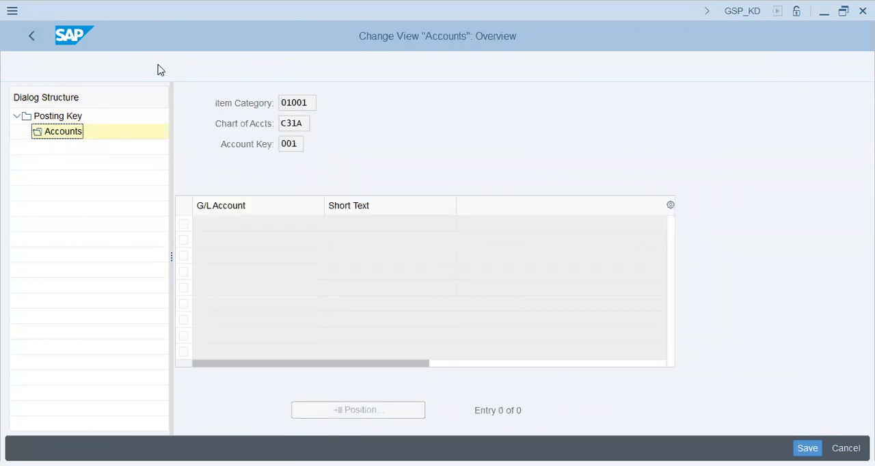
type("80250")
key("Return")
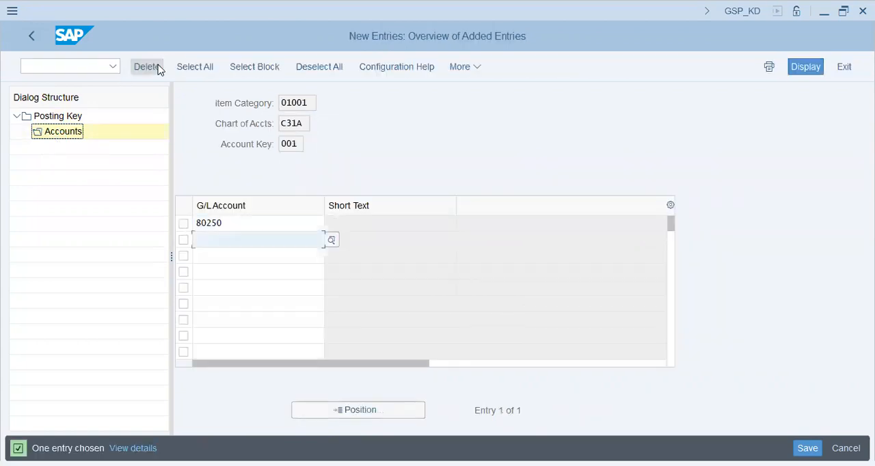
key("ctrl+s")
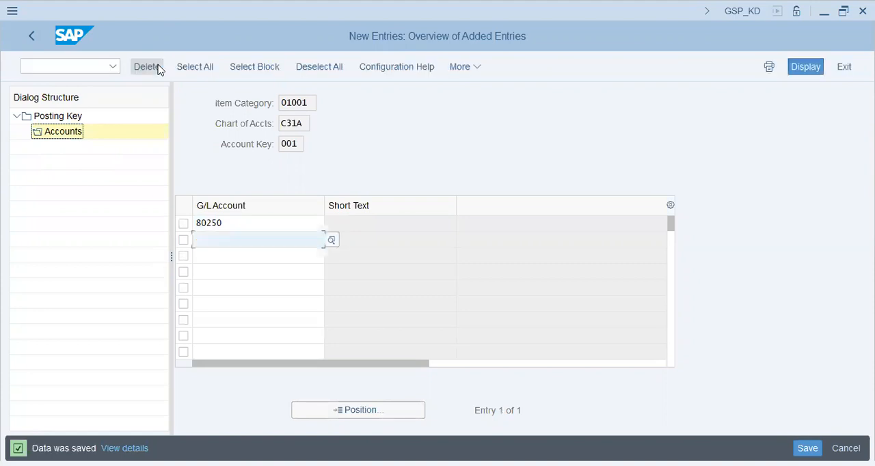
left_click(32, 39)
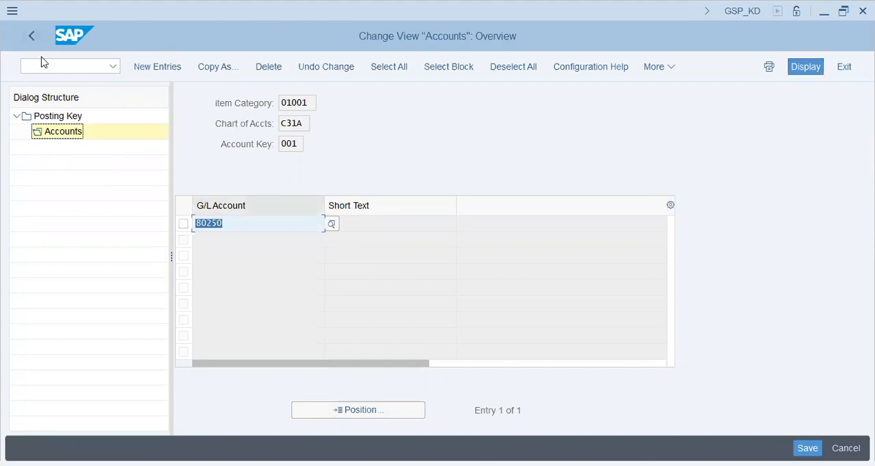
left_click(31, 37)
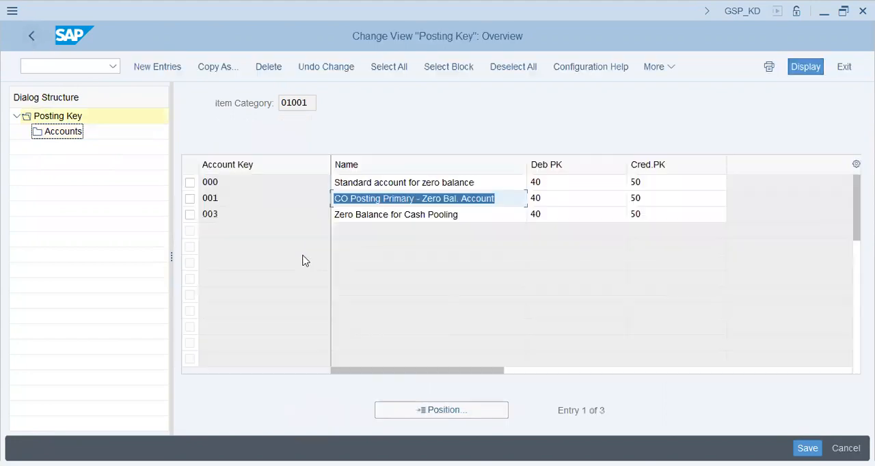
Step: Assign G/L account 80250 to account key 003, Zero Balance for Cash Pooling, save and return to the account keys
left_click(356, 213)
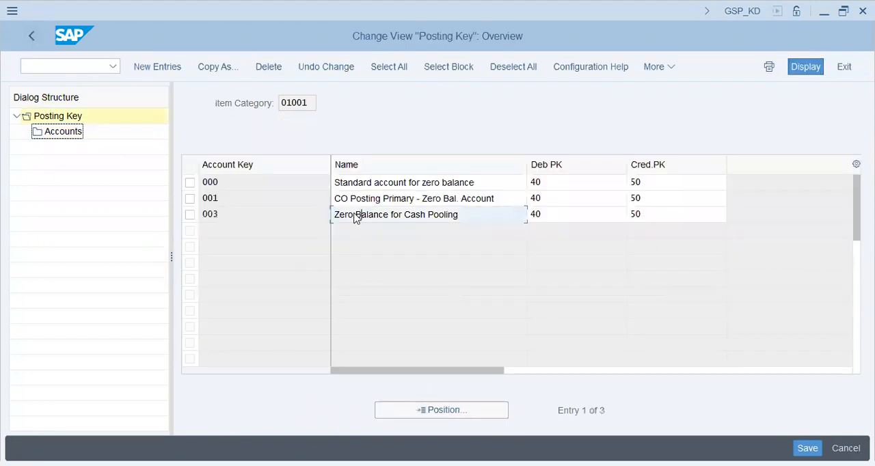
left_click(190, 215)
double_click(56, 137)
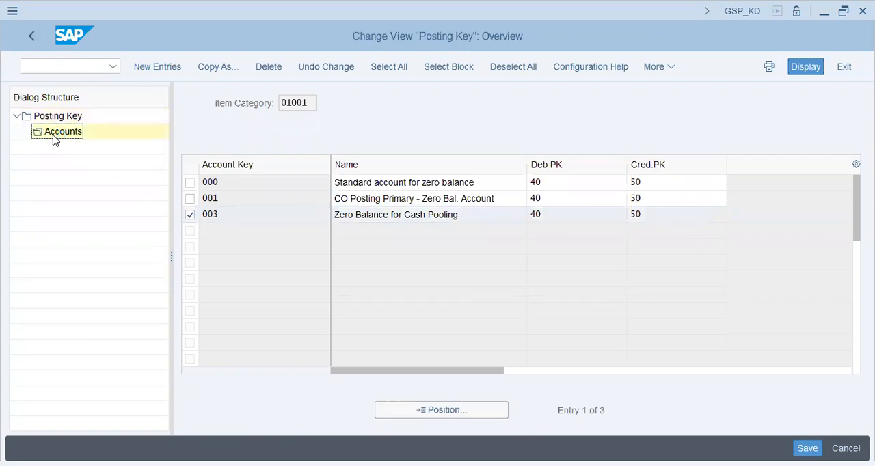
left_click(169, 66)
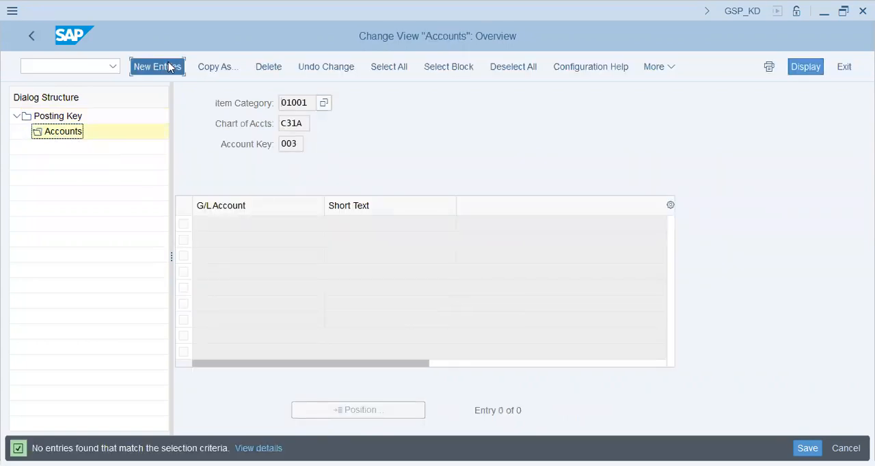
type("80250")
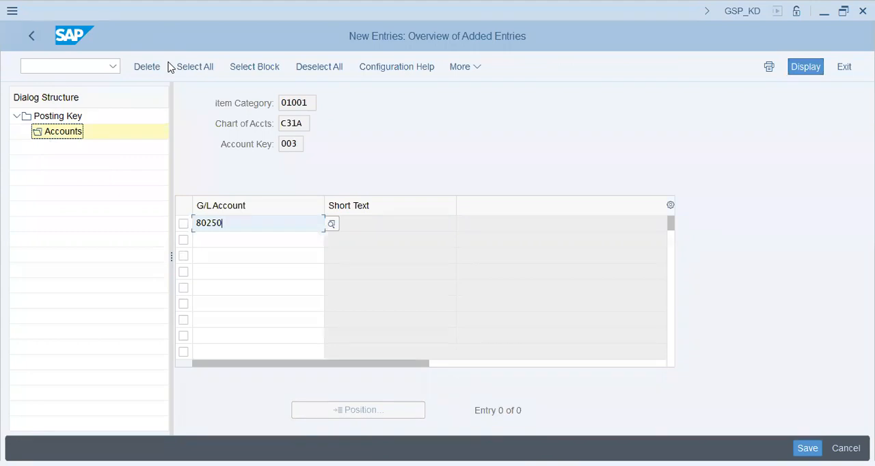
key("Return")
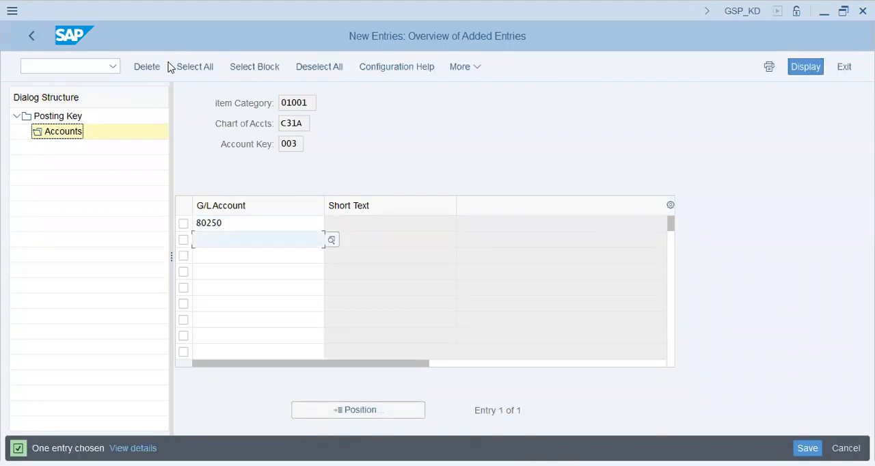
key("ctrl+s")
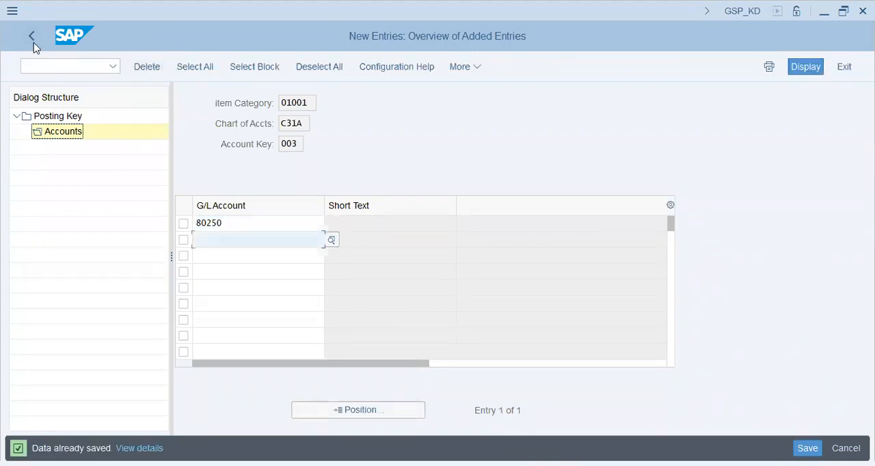
left_click(34, 41)
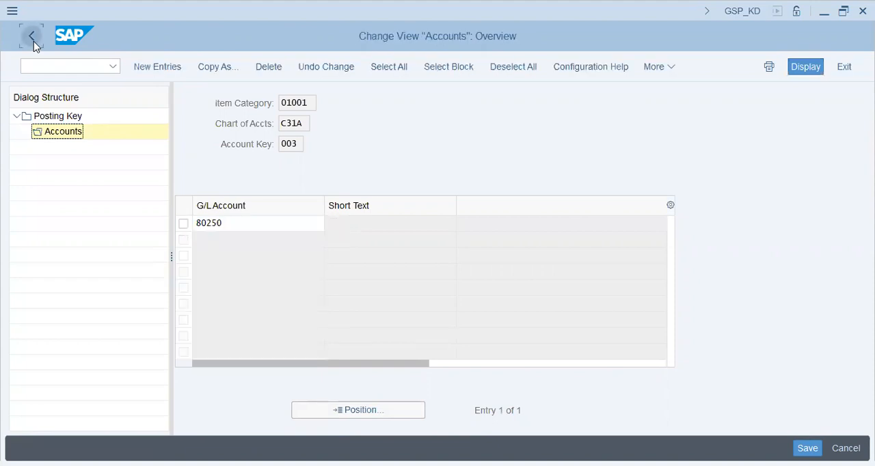
left_click(34, 41)
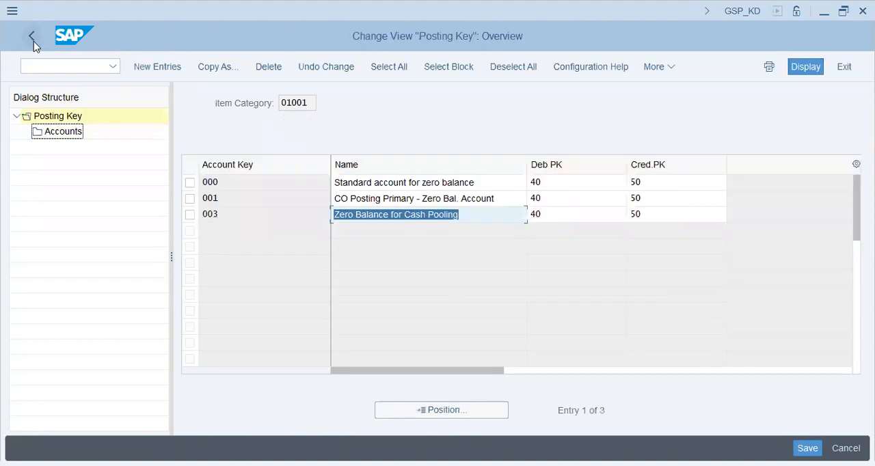
Step: Leave the zero-balance clearing account configuration, reopen it to review the account keys for item category 01001, and return to the IMG
left_click(34, 41)
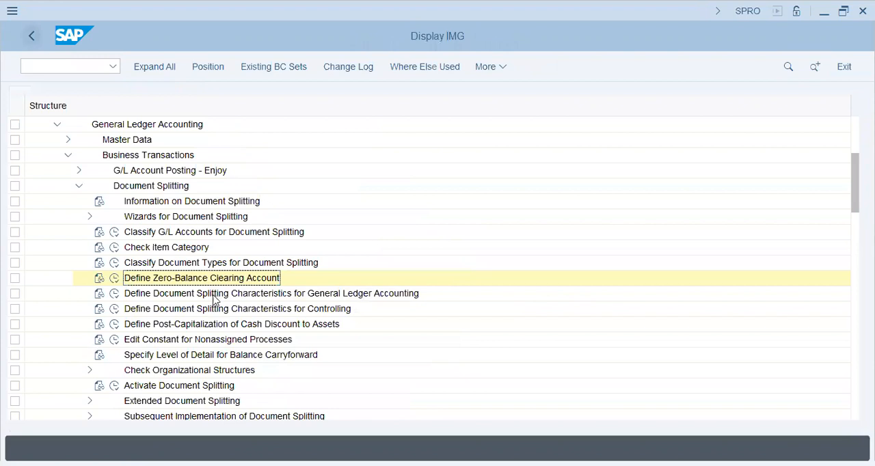
left_click(114, 278)
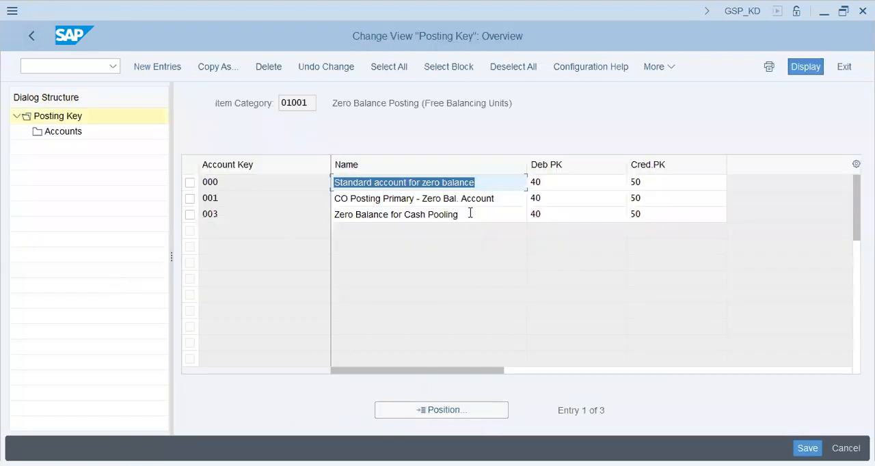
left_click(36, 41)
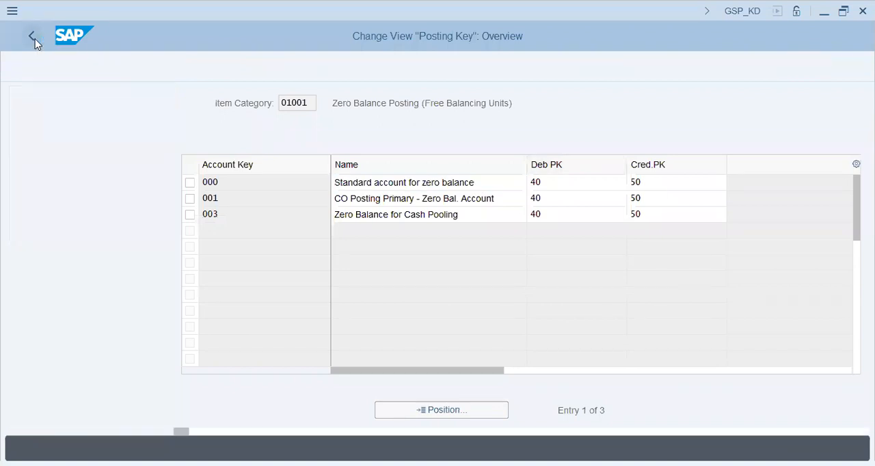
Step: Open the document splitting characteristics for General Ledger Accounting and compare the fields with the Document Splitting list in the Notepad notes
left_click(114, 297)
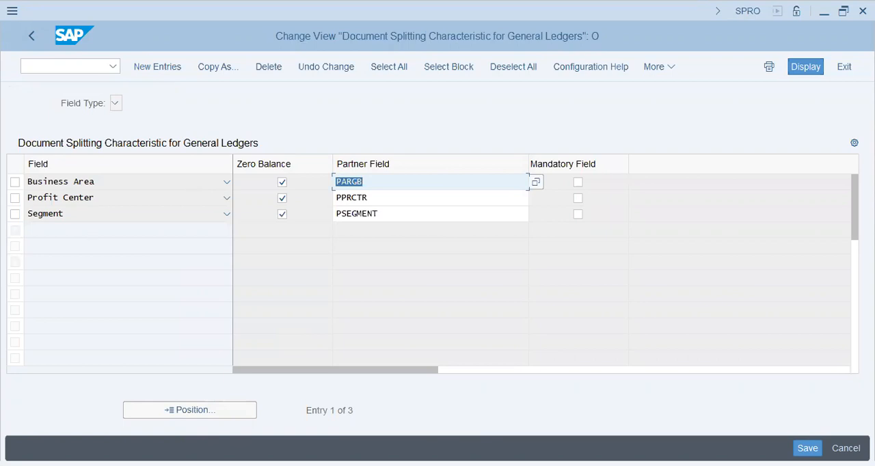
key("alt+Tab")
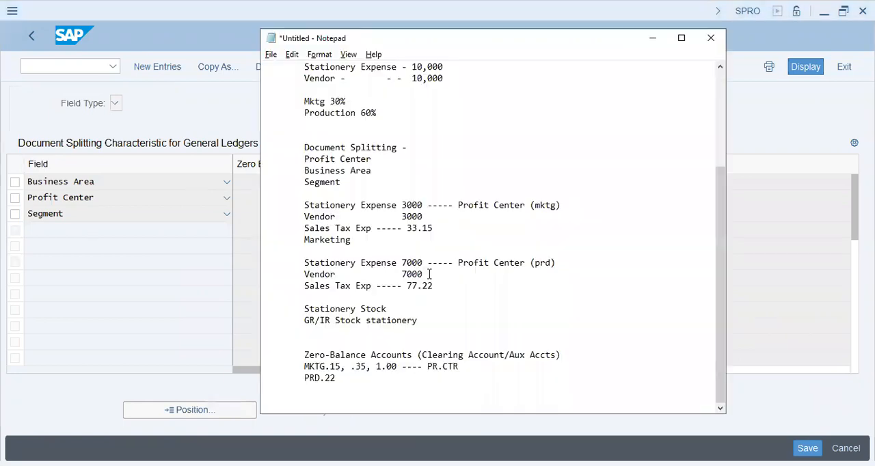
mouse_move(719, 267)
left_mouse_down()
mouse_move(713, 191)
mouse_move(687, 115)
mouse_move(713, 263)
left_mouse_up()
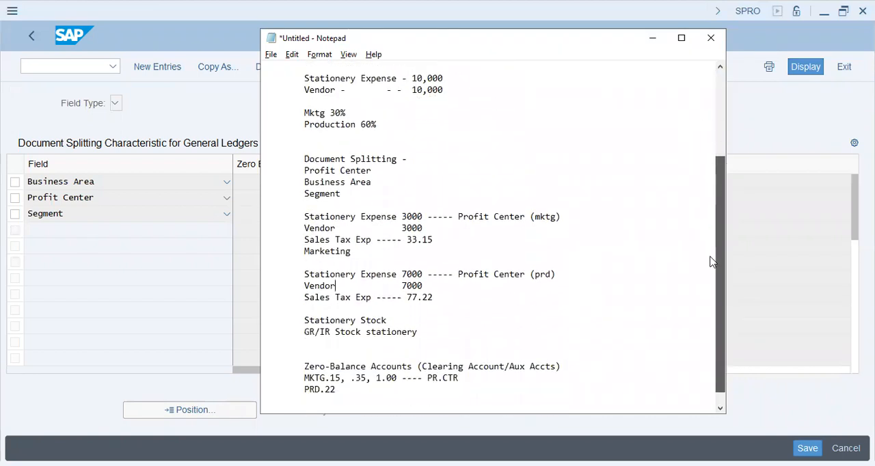
left_click(386, 164, "shift")
left_click_drag(373, 170, 358, 182)
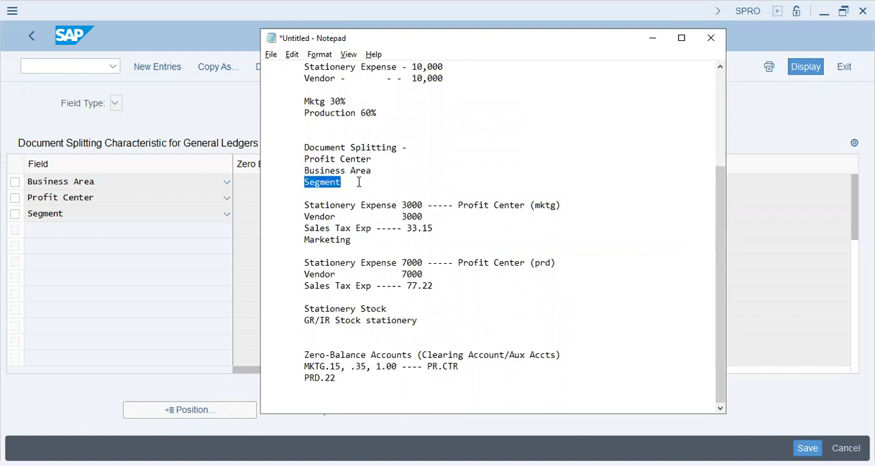
left_click(162, 72)
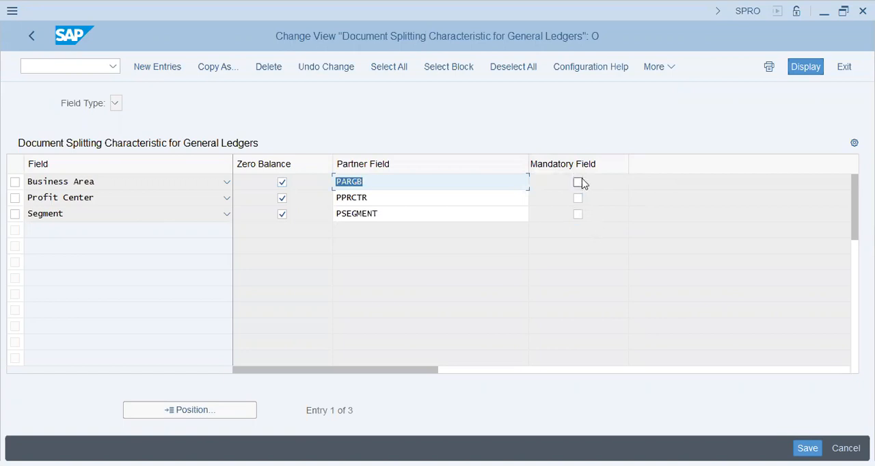
Step: Review the partner fields of the Profit Center and Segment characteristics and return to the IMG structure
left_click(412, 197)
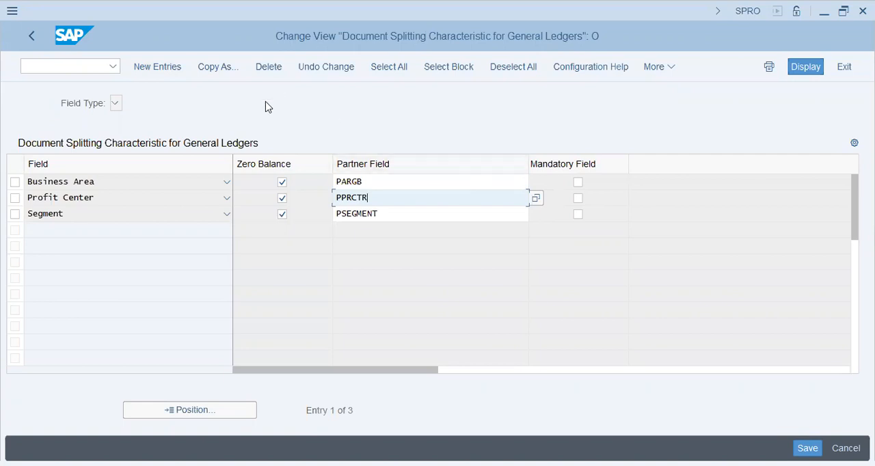
double_click(377, 213)
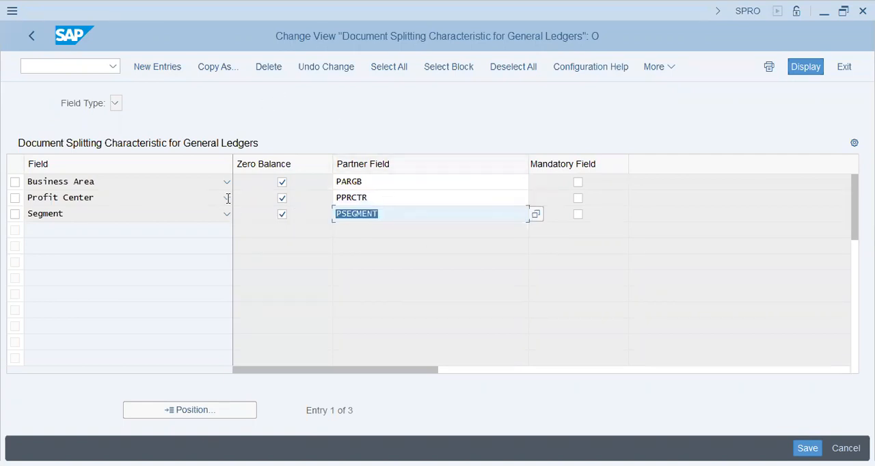
key("Up")
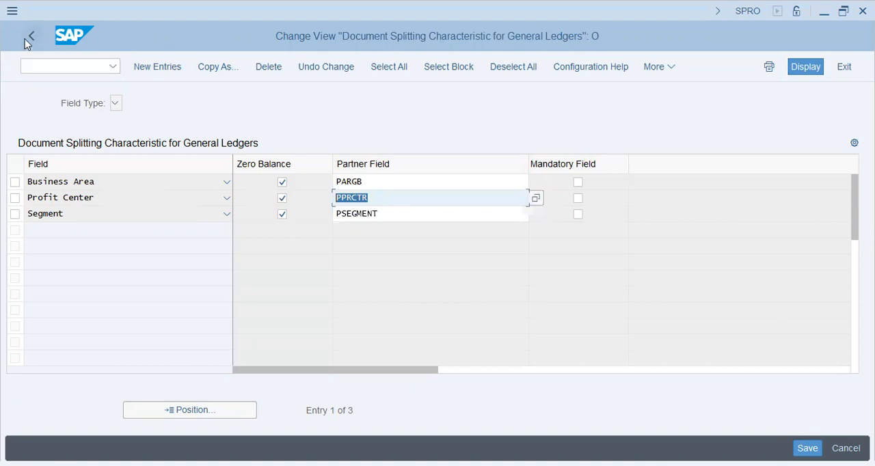
left_click(24, 39)
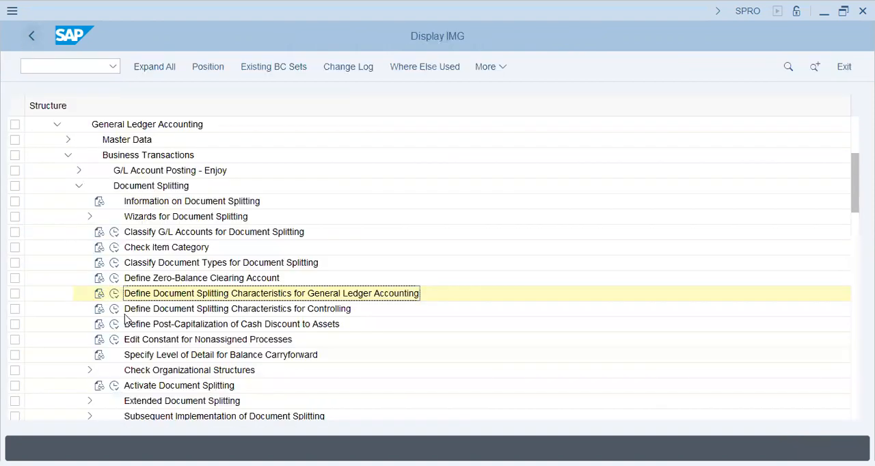
Step: Open the document splitting characteristics for Controlling, check the defined account assignment object and return to the IMG
left_click(114, 308)
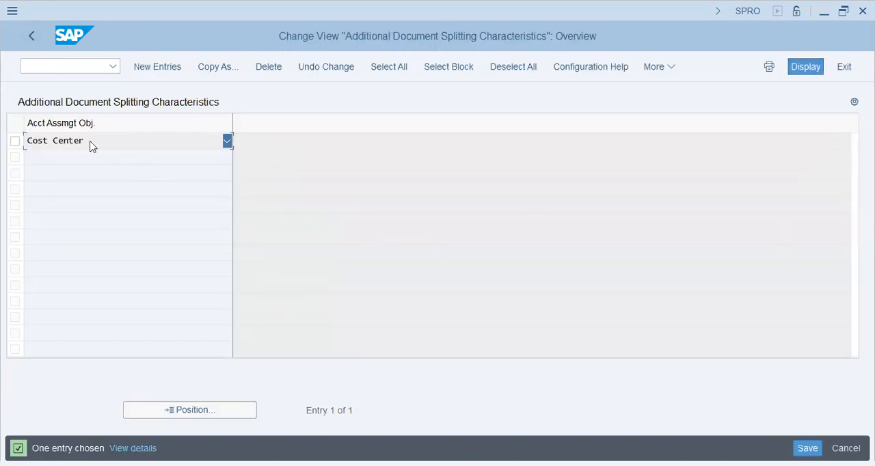
left_click(92, 146)
left_click(32, 38)
left_click(31, 38)
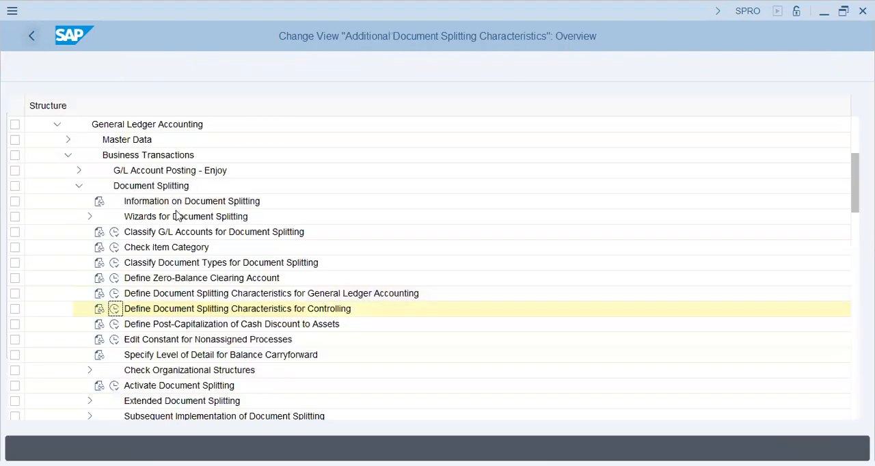
left_click(148, 326)
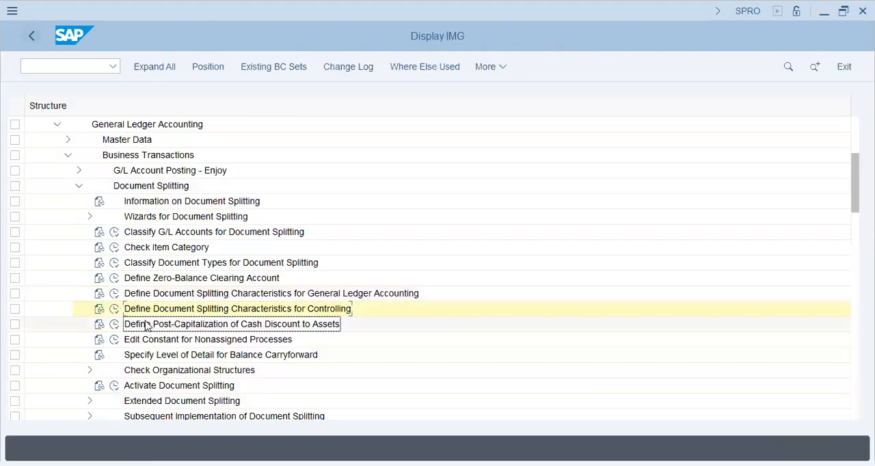
Step: Reopen the Controlling characteristics, examine which account assignment objects can be chosen, and go back without changing the entry
left_click(114, 309)
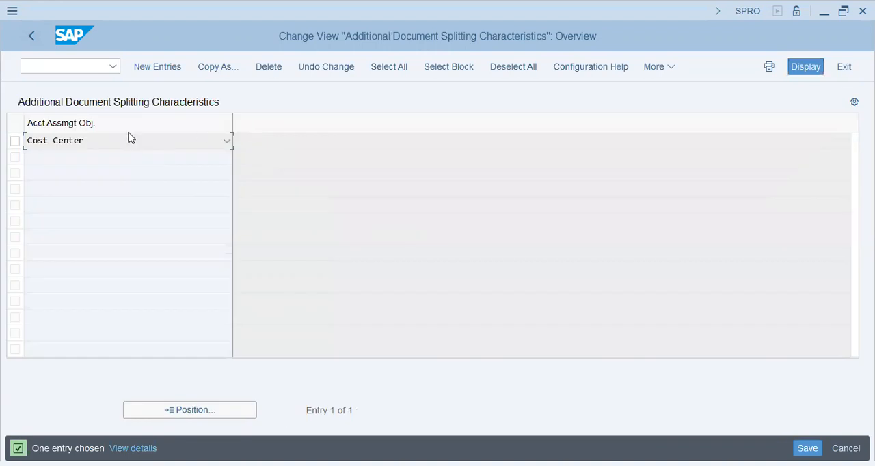
left_click(116, 145)
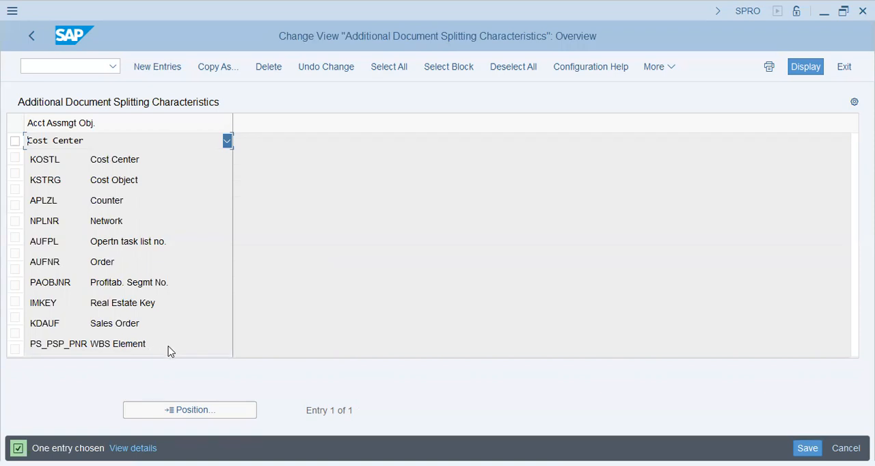
left_click(354, 270)
left_click(34, 34)
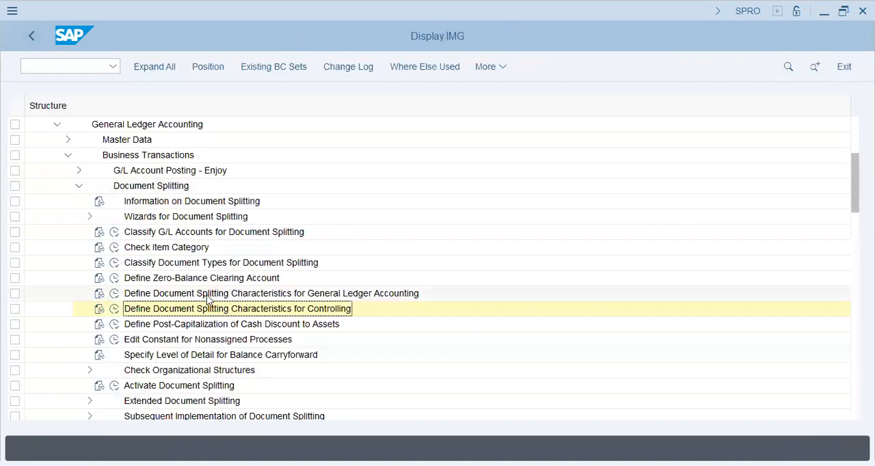
Step: Open Edit Constant for Nonassigned Processes, select the Cash Pooling constant 0CASH and display its assignment of values
left_click(164, 327)
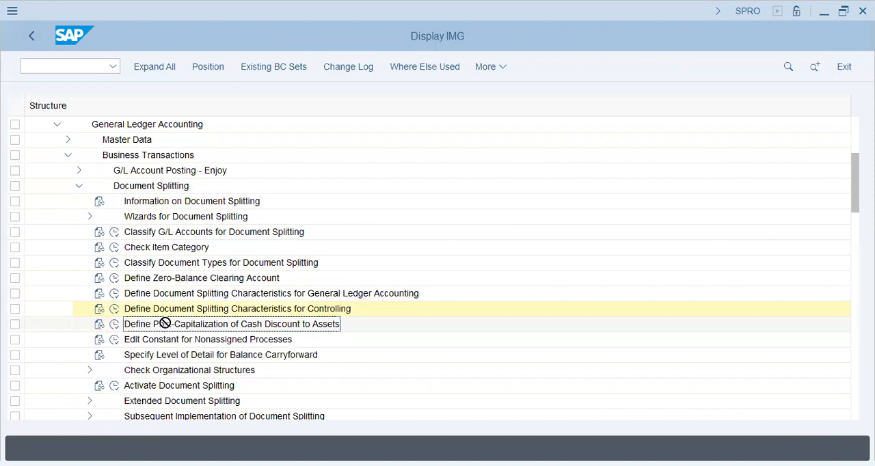
left_click(114, 340)
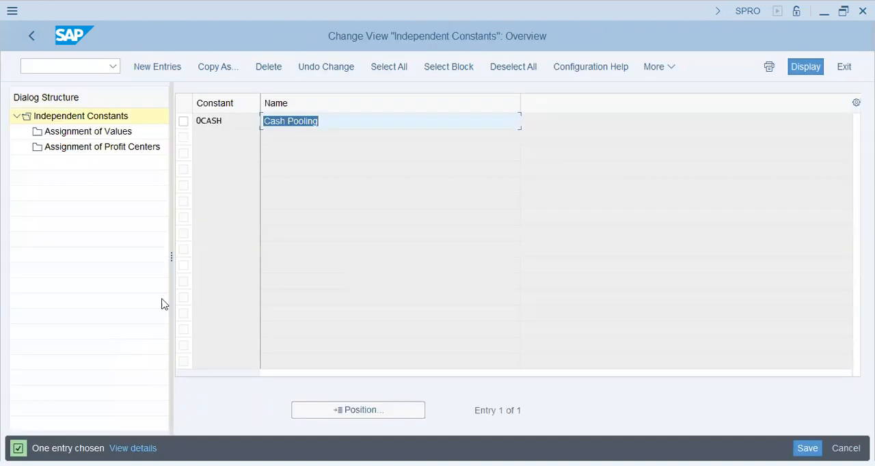
left_click(183, 121)
double_click(104, 133)
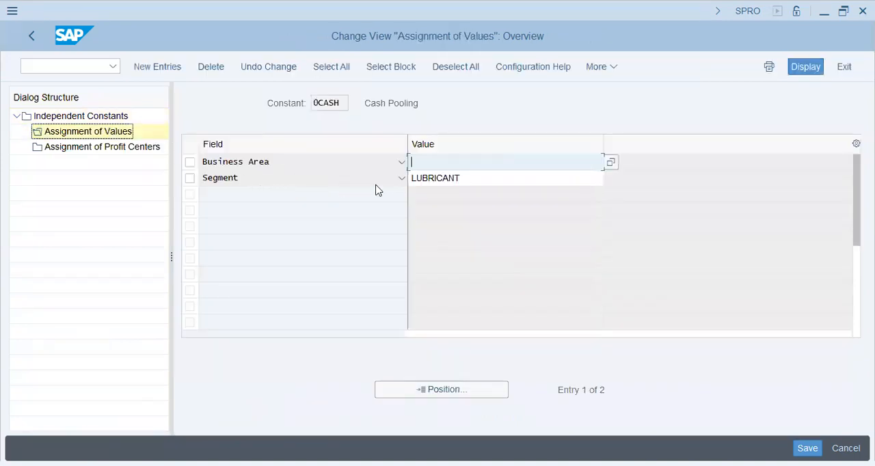
left_click(475, 157)
Step: Display the profit center assignments of constant 0CASH and start a new entry for CO area C31A
double_click(86, 150)
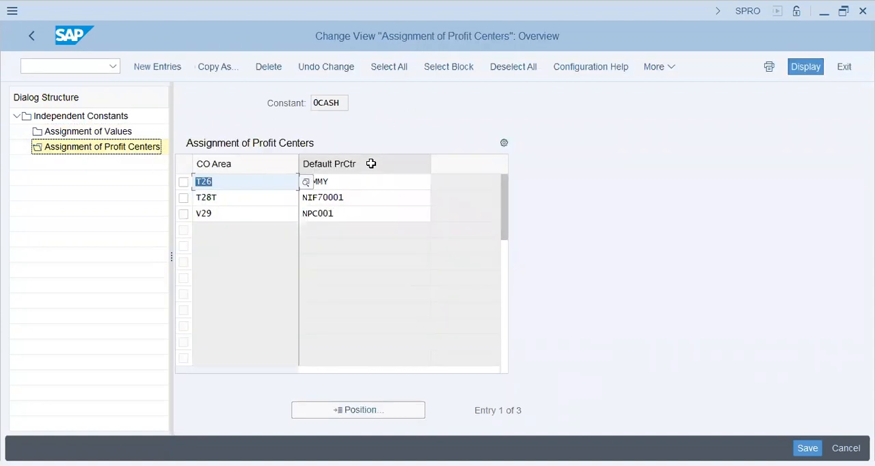
left_click(359, 214)
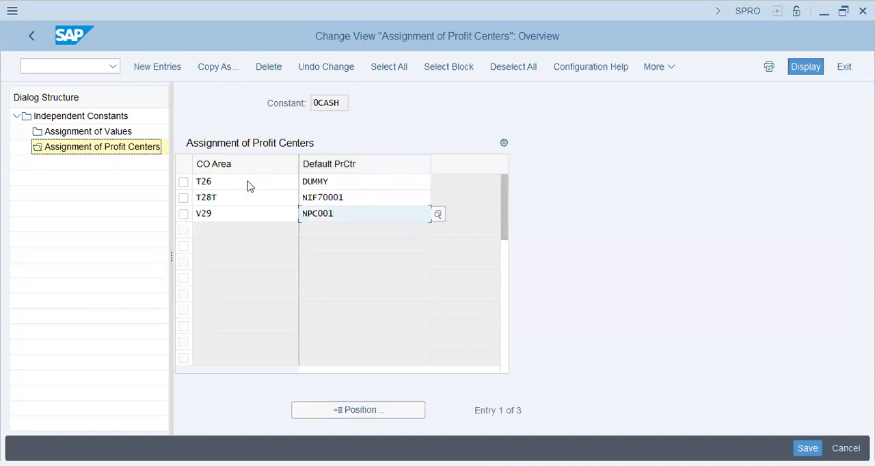
left_click(166, 67)
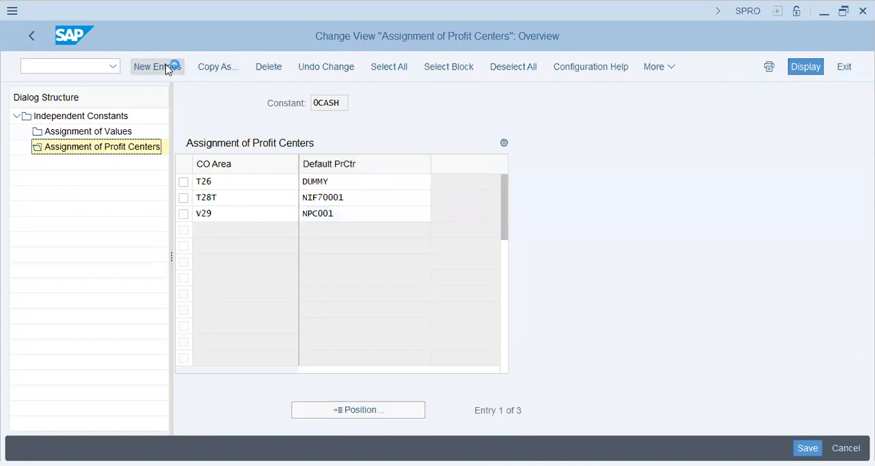
type("c31a")
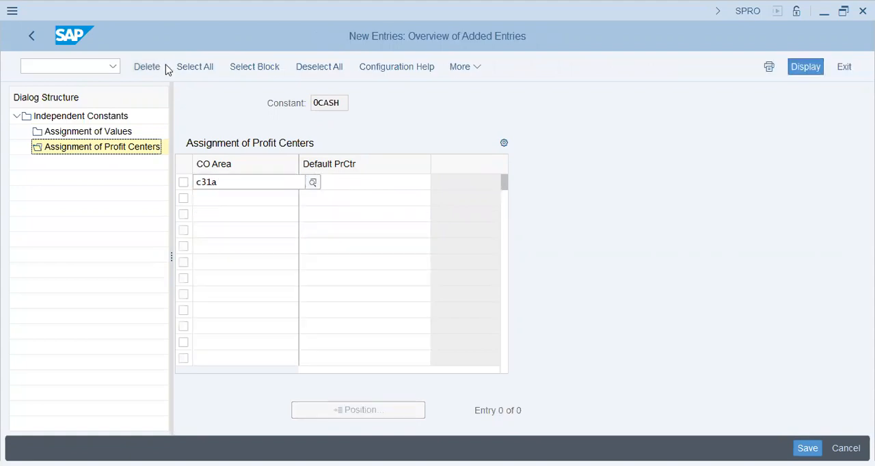
key("Tab")
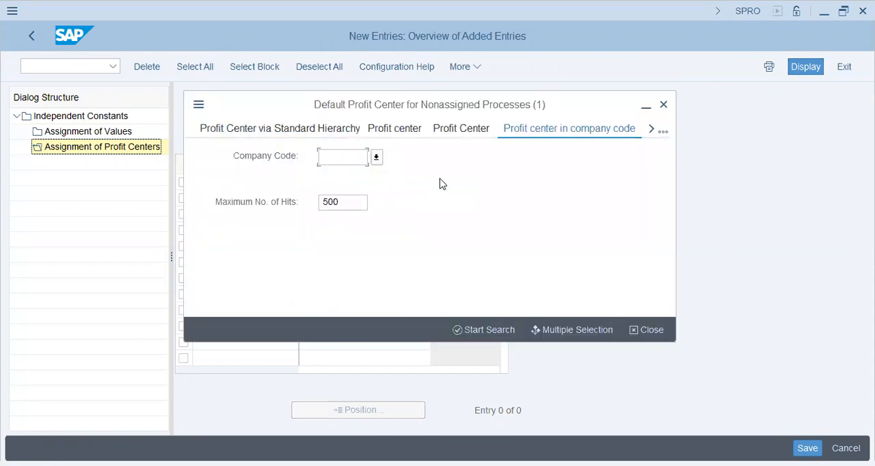
Step: Search for a default profit center by company code C31A and close the search help
type("c31a")
key("Return")
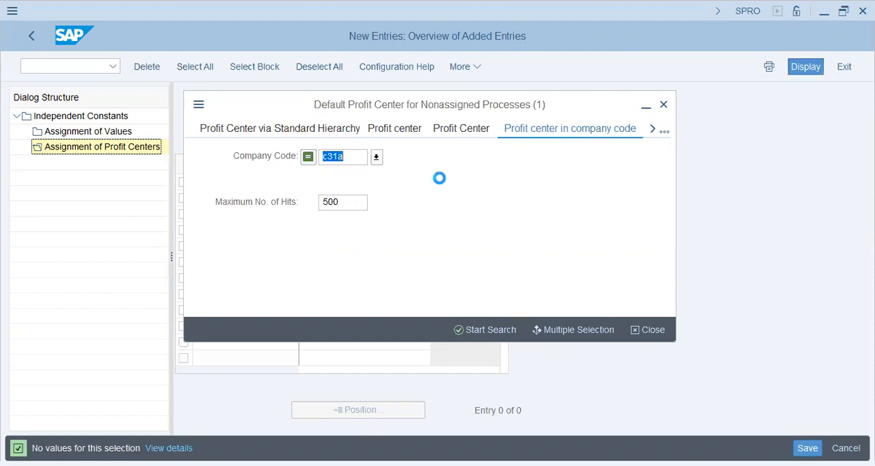
key("Escape")
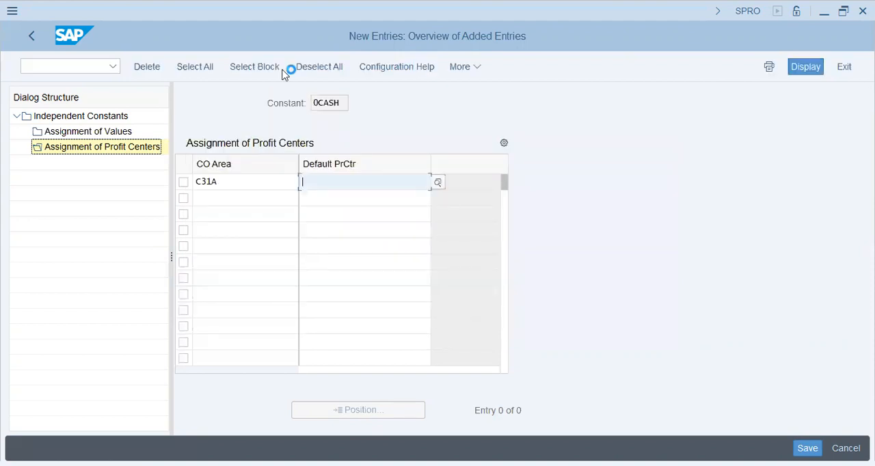